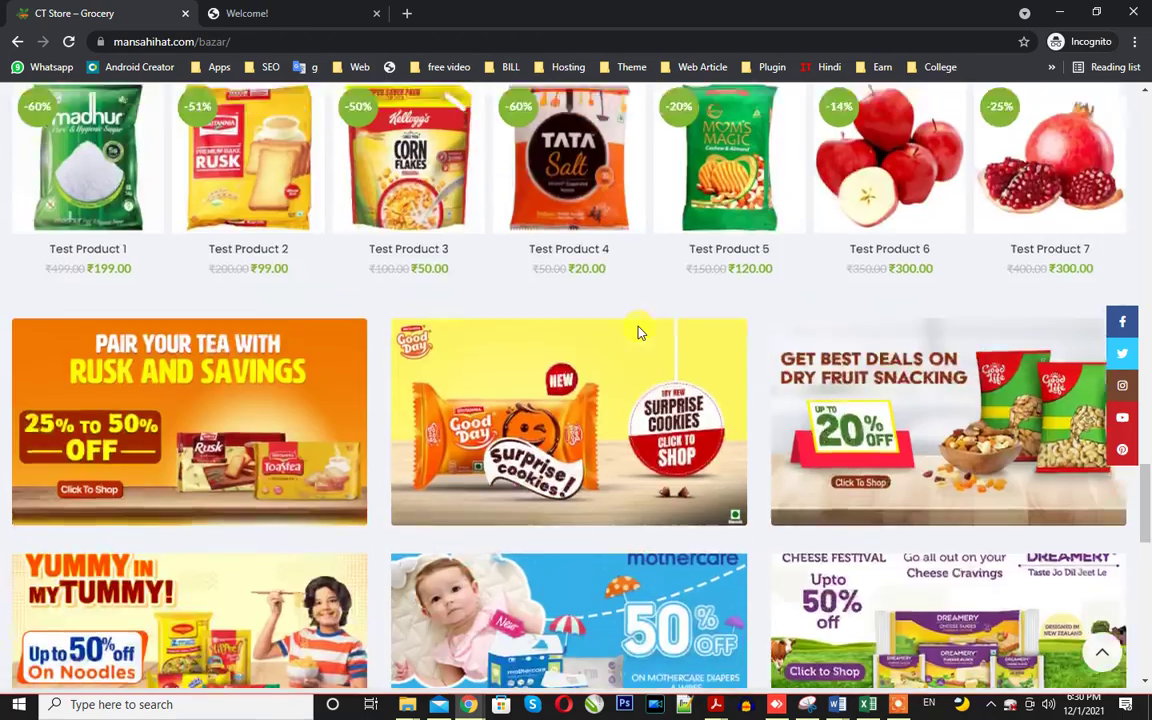
# Load the CT Store site's /admin address to reach the WordPress login page.
pyautogui.scroll(15, 600, 489)
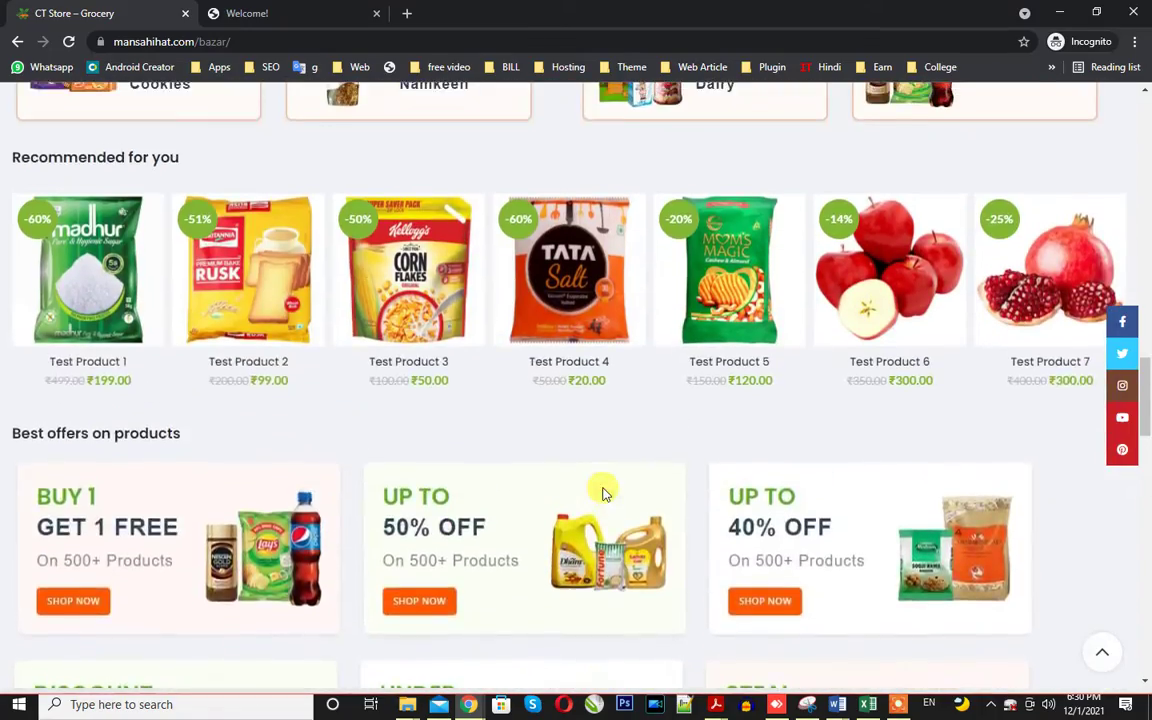
pyautogui.scroll(2, 603, 492)
pyautogui.moveTo(440, 485)
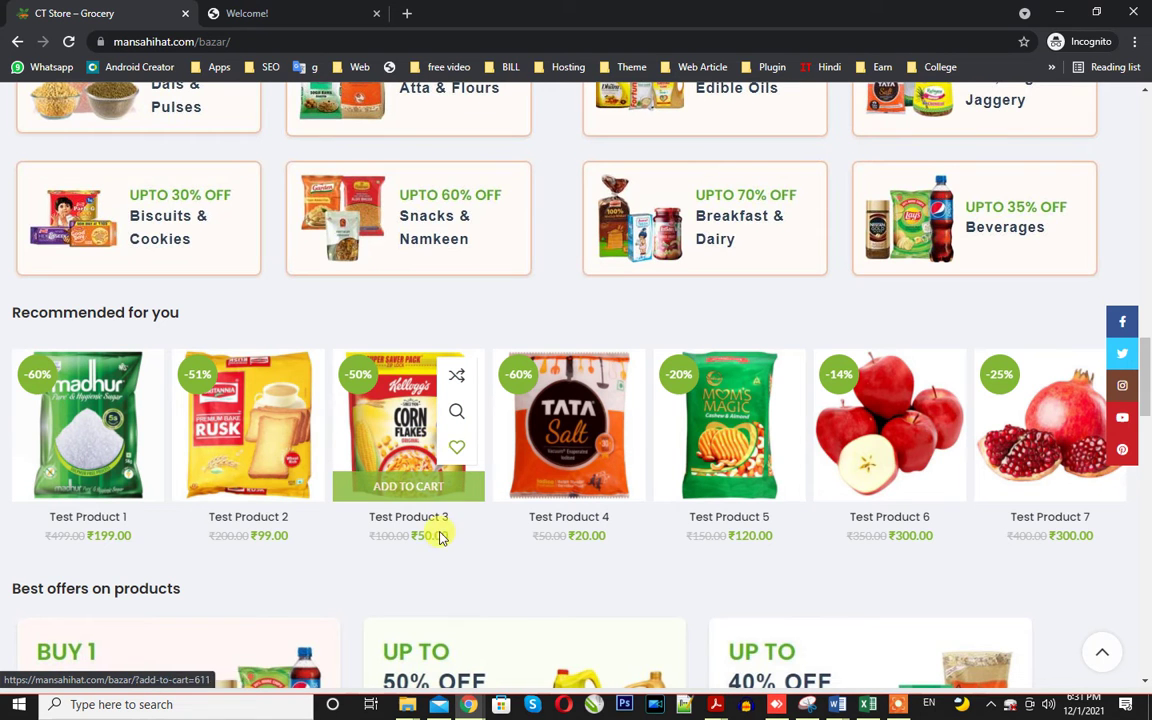
pyautogui.scroll(-3, 430, 500)
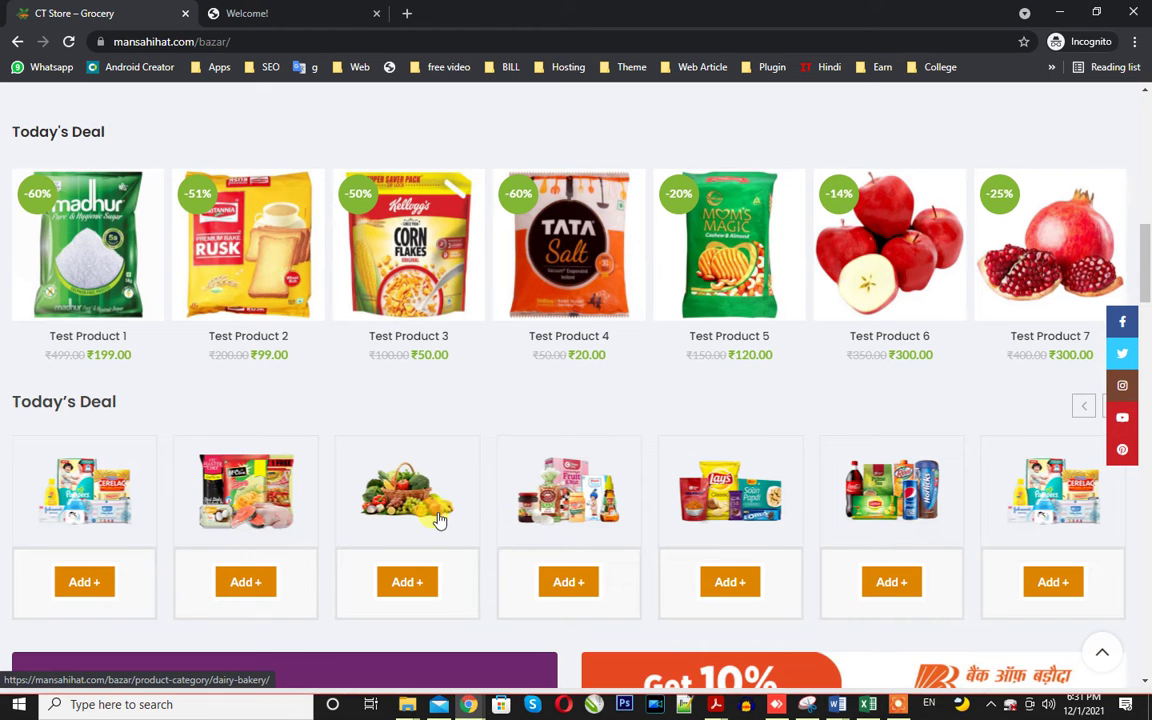
pyautogui.scroll(10, 676, 483)
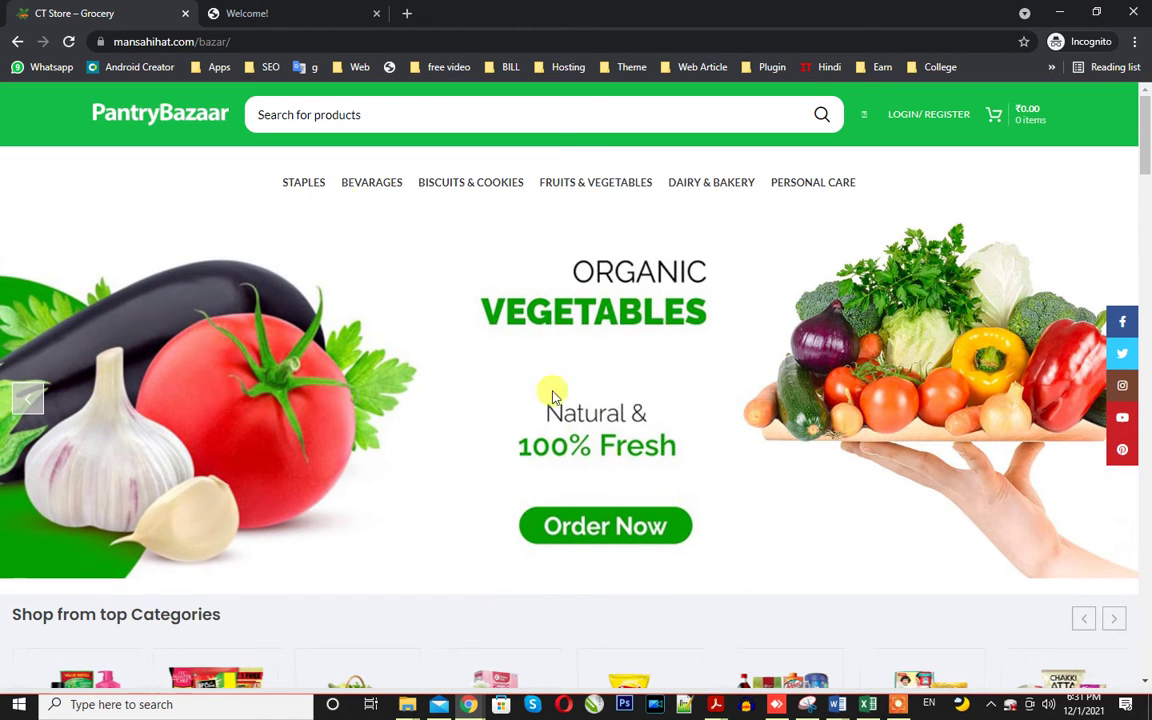
pyautogui.click(255, 38)
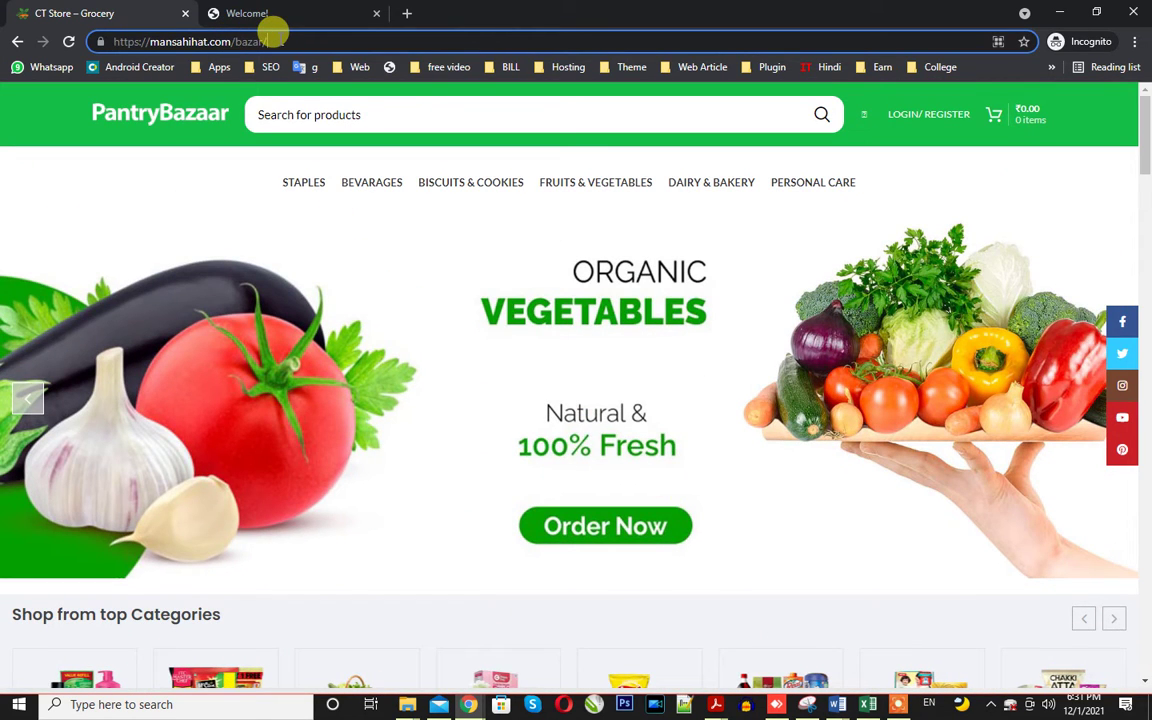
pyautogui.write('admin')
pyautogui.press('Return')
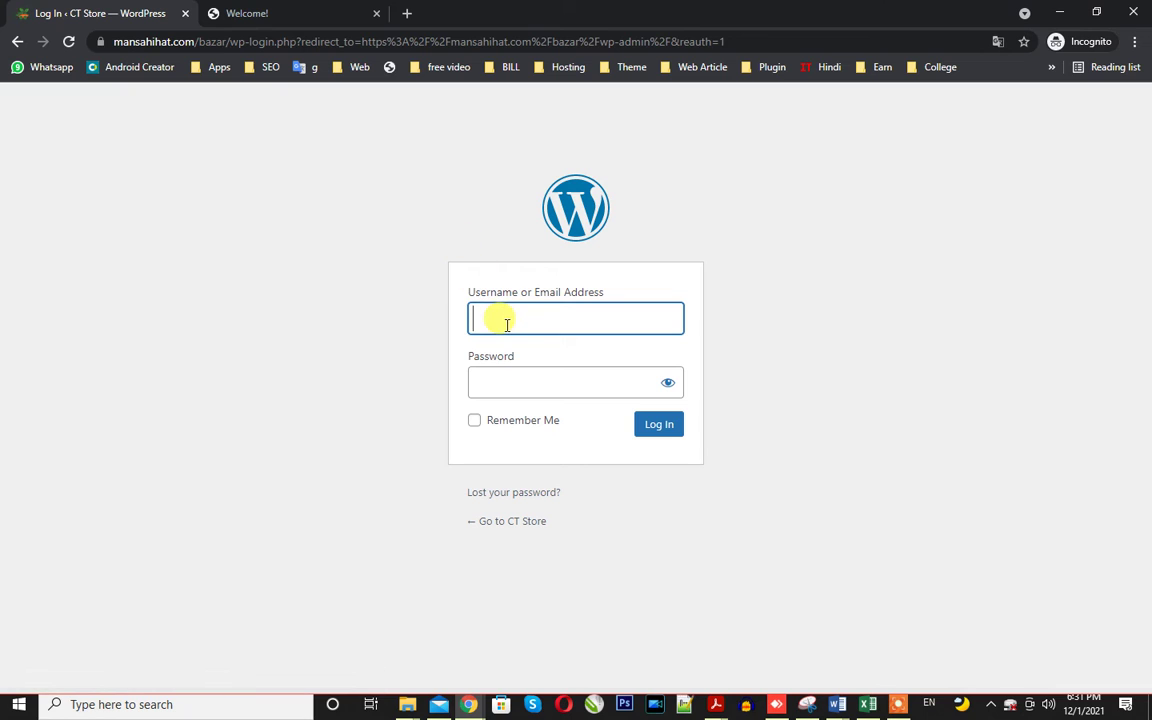
# Sign in with the administrator username and password to reach the CT Store Dashboard.
pyautogui.write('C')
pyautogui.click(504, 357)
pyautogui.click(501, 371)
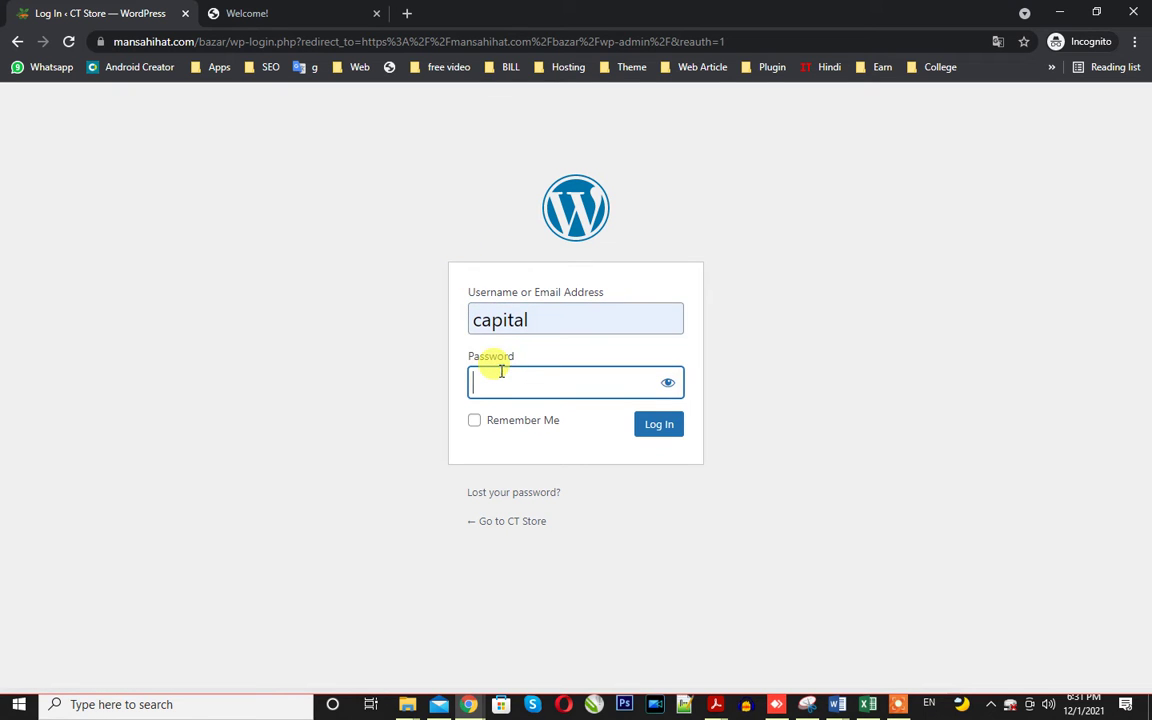
pyautogui.write('•••••••••••')
pyautogui.click(677, 440)
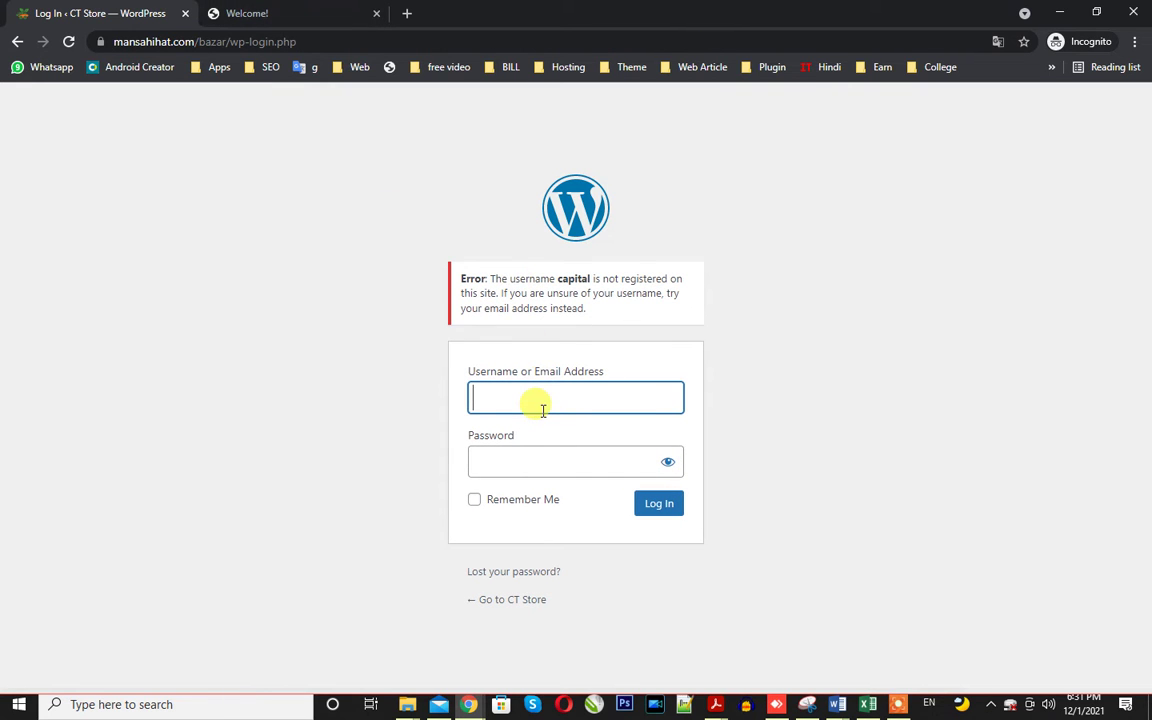
pyautogui.write('admin')
pyautogui.press('Tab')
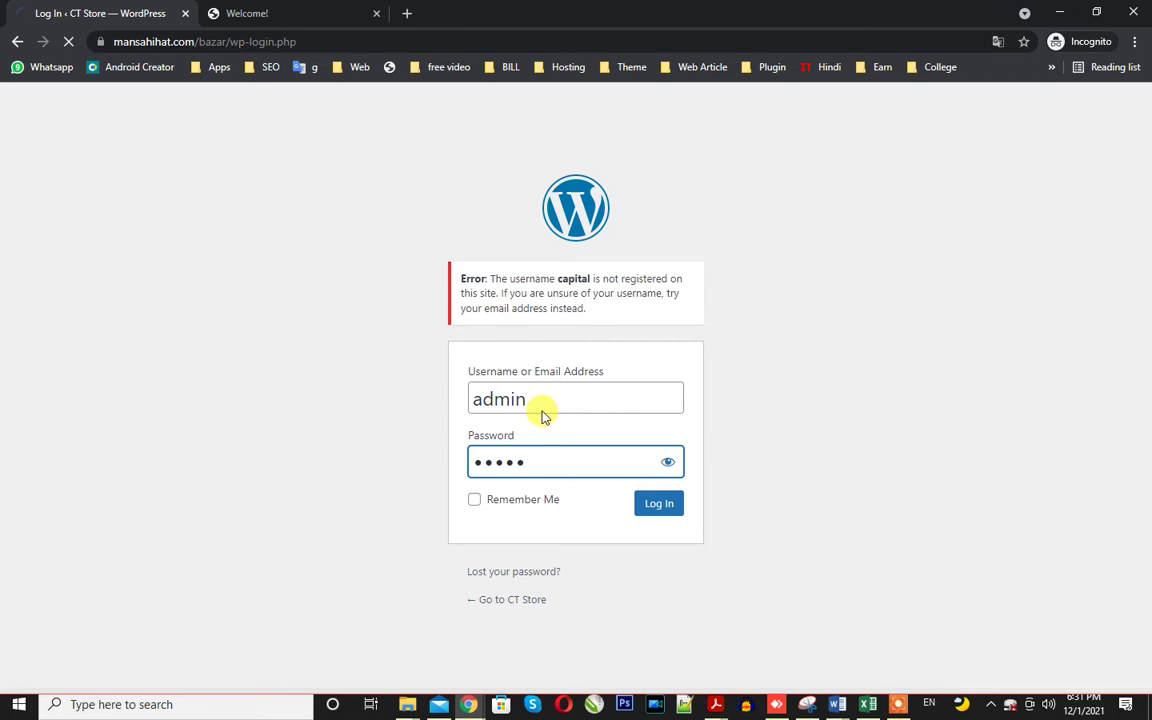
pyautogui.click(301, 10)
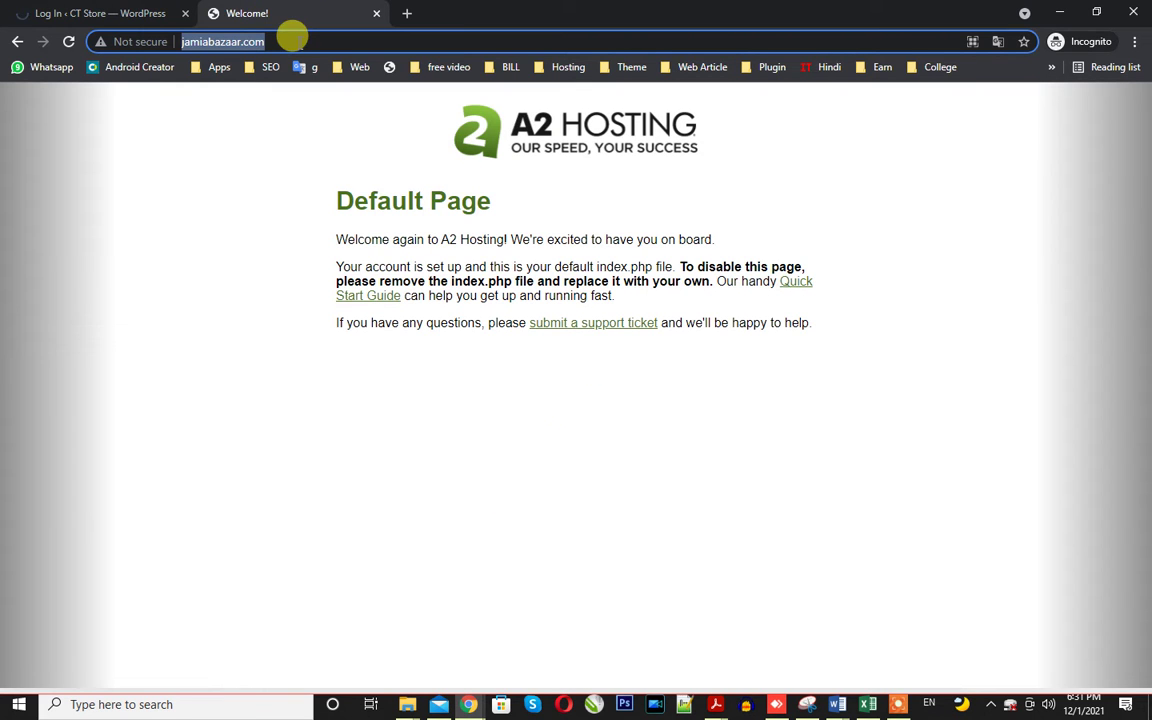
pyautogui.click(140, 16)
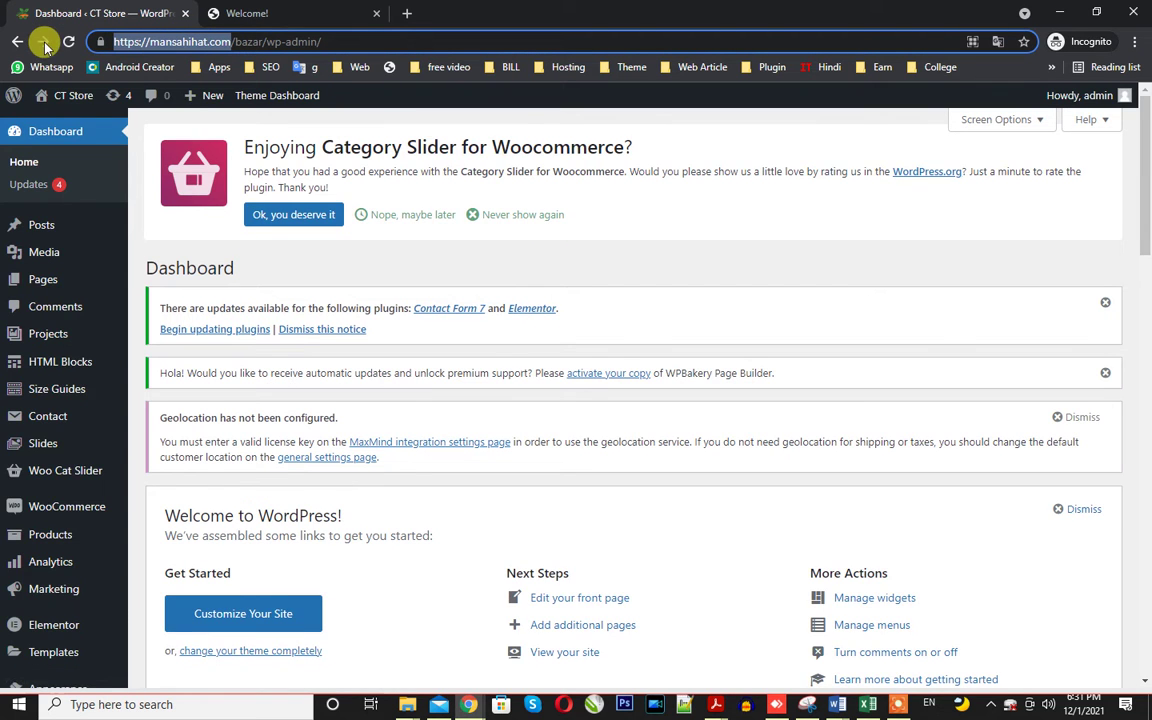
# Download the 211.74 MB .wpress backup from All-in-One WP Migration's Backups page.
pyautogui.scroll(-3, 30, 580)
pyautogui.click(58, 533)
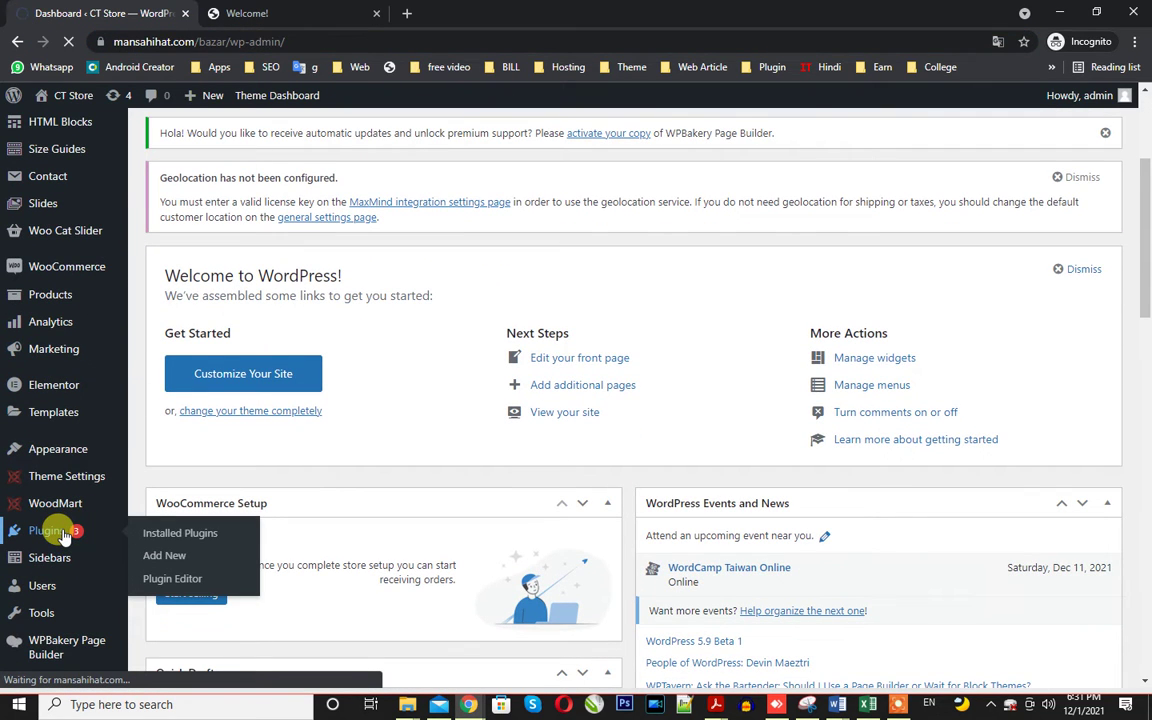
pyautogui.scroll(-3, 242, 444)
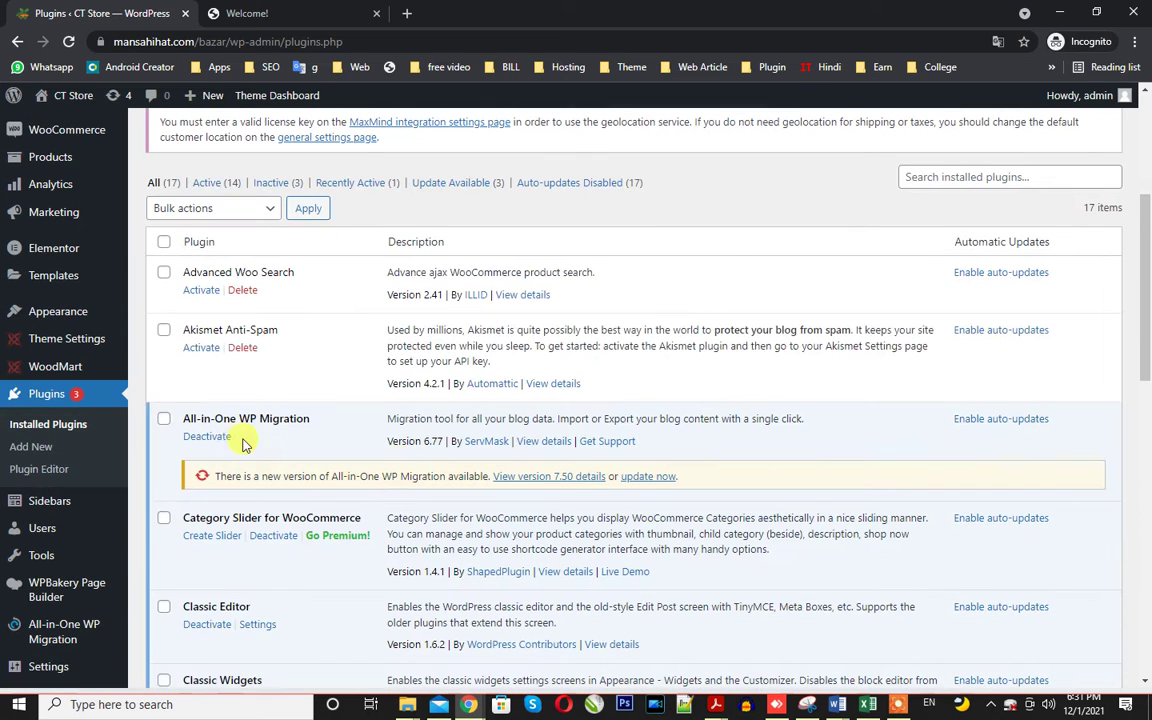
pyautogui.tripleClick(218, 415)
pyautogui.scroll(-3, 300, 450)
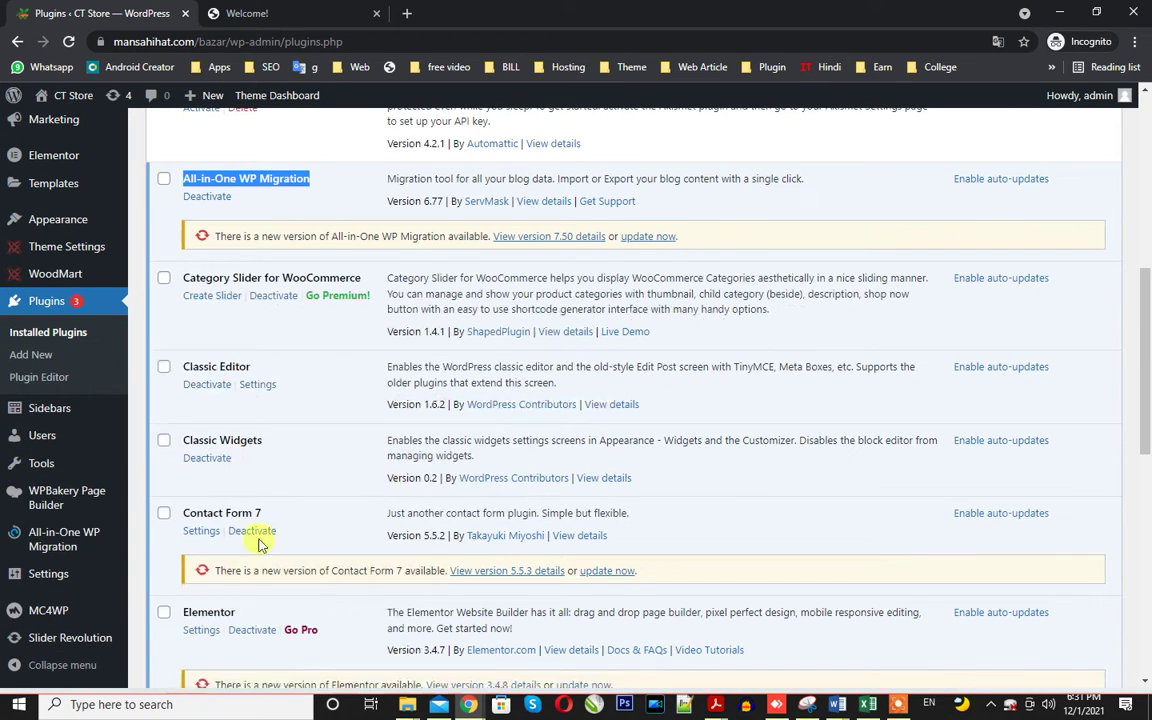
pyautogui.moveTo(95, 540)
pyautogui.click(155, 584)
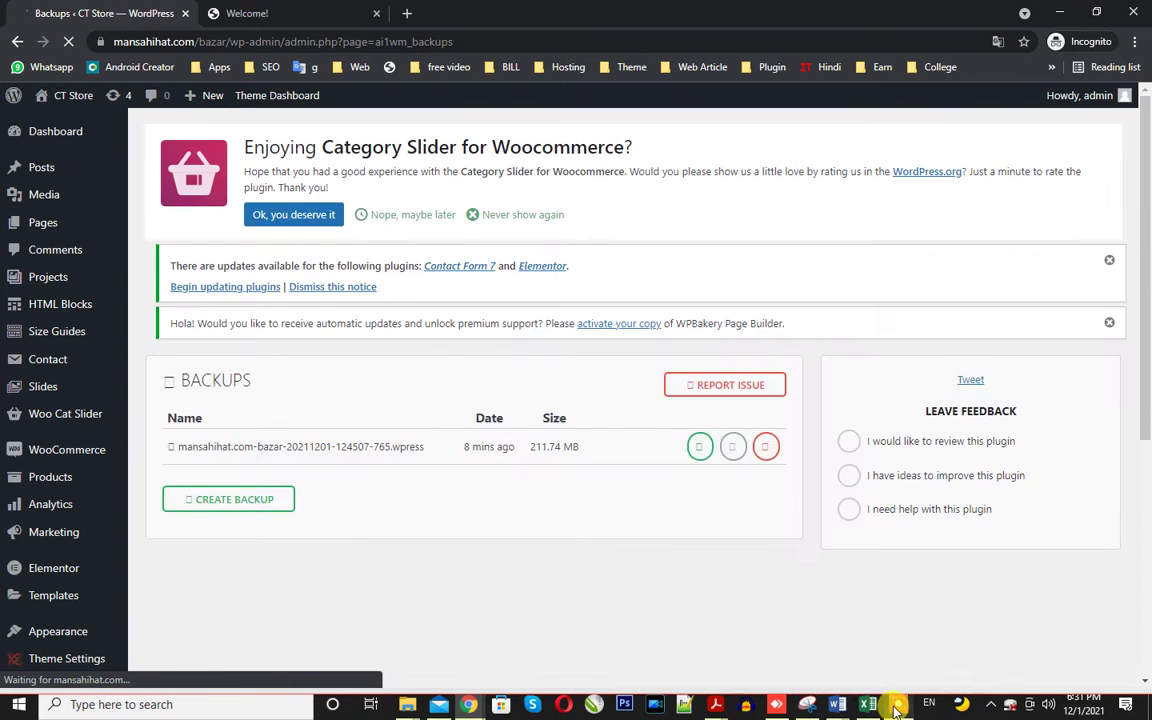
pyautogui.click(627, 680)
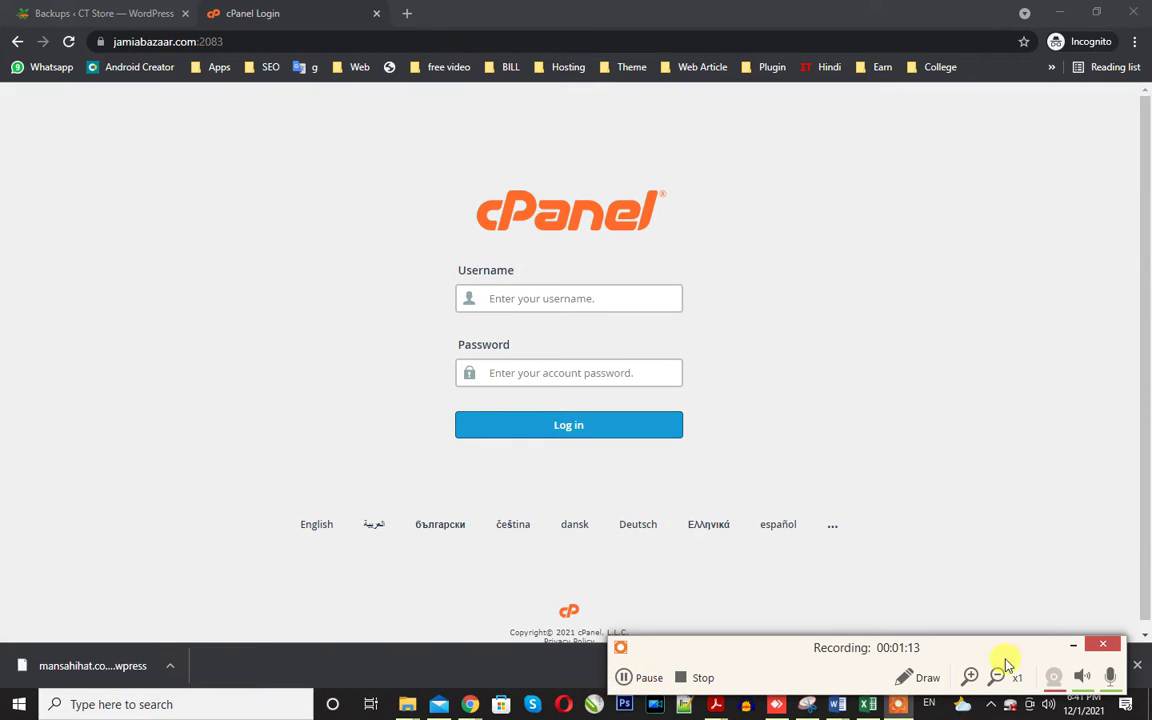
# Enter the cPanel account username and pasted password for jamiabazaar.com and log in.
pyautogui.click(1072, 650)
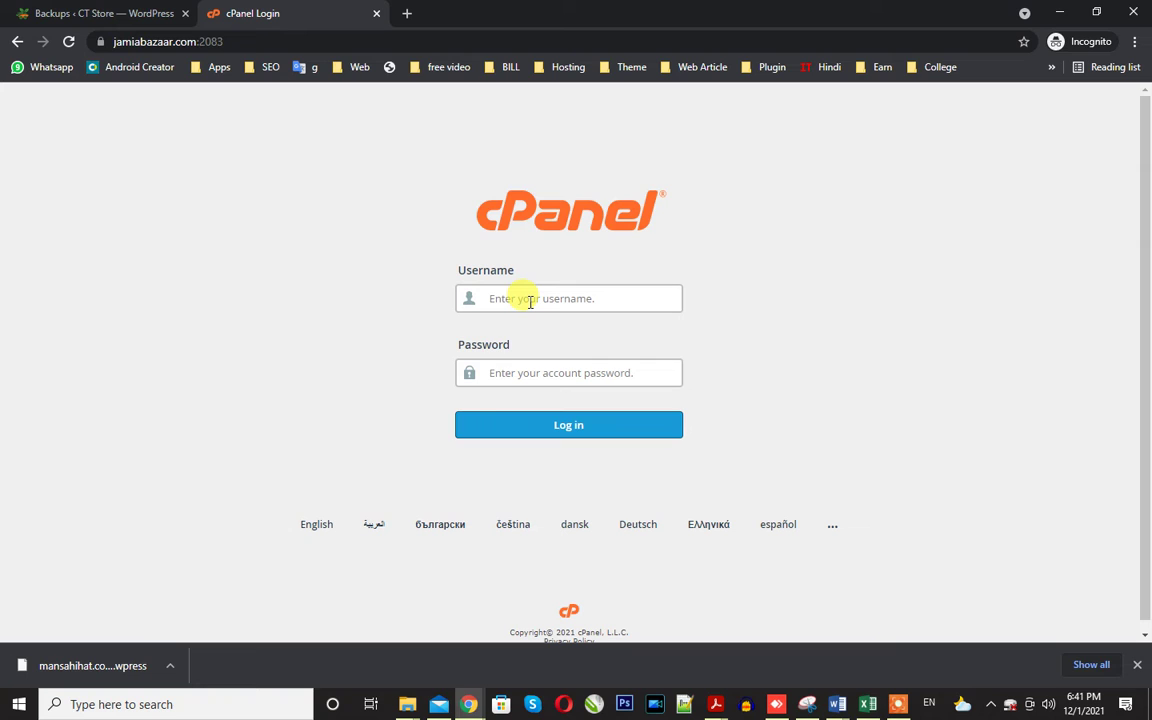
pyautogui.write('jama')
pyautogui.press('BackSpace')
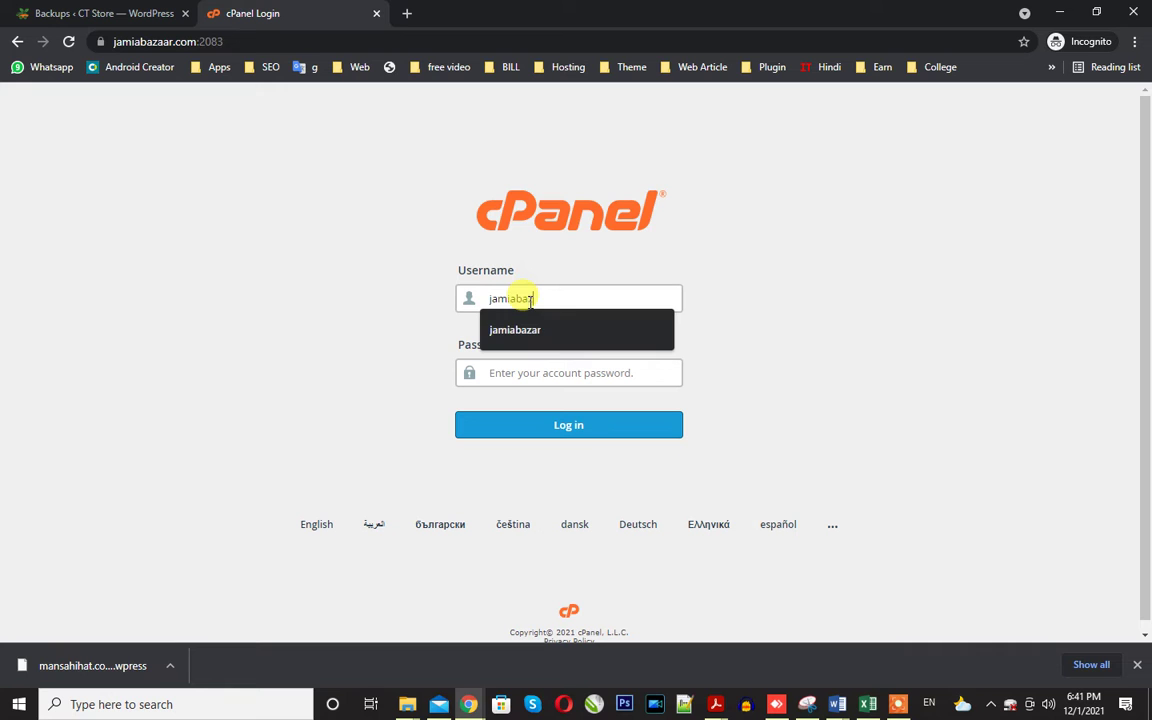
pyautogui.click(407, 274)
pyautogui.hotkey('ctrl', 'v')
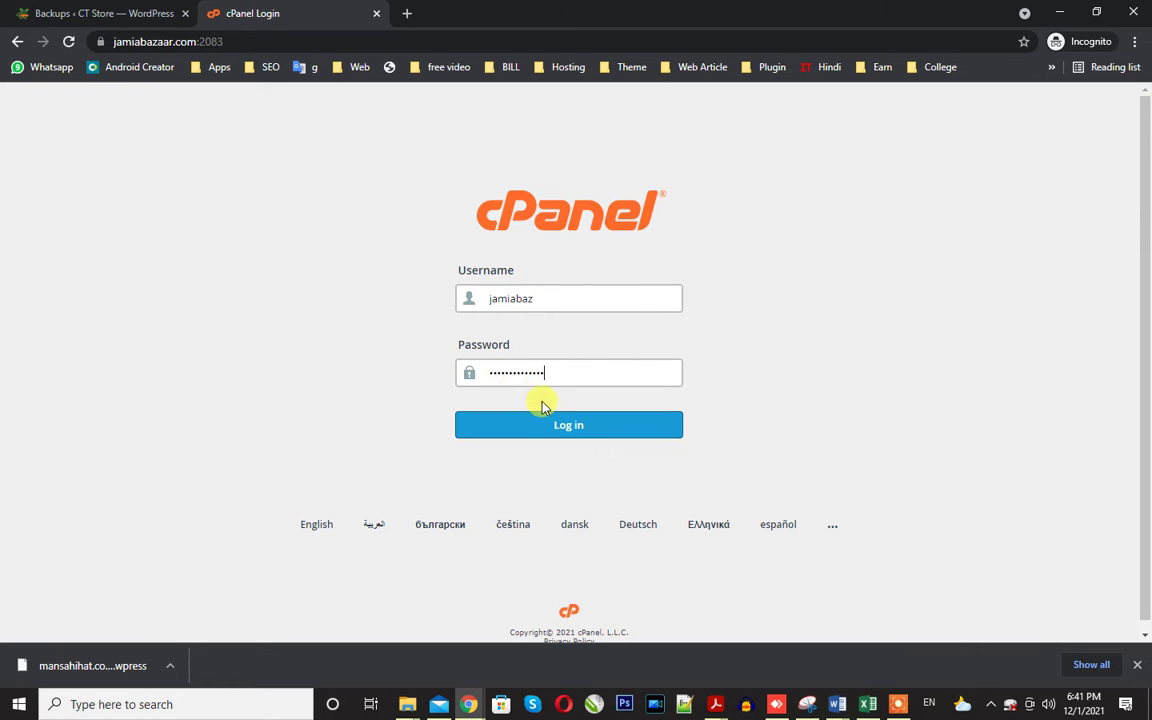
pyautogui.click(543, 415)
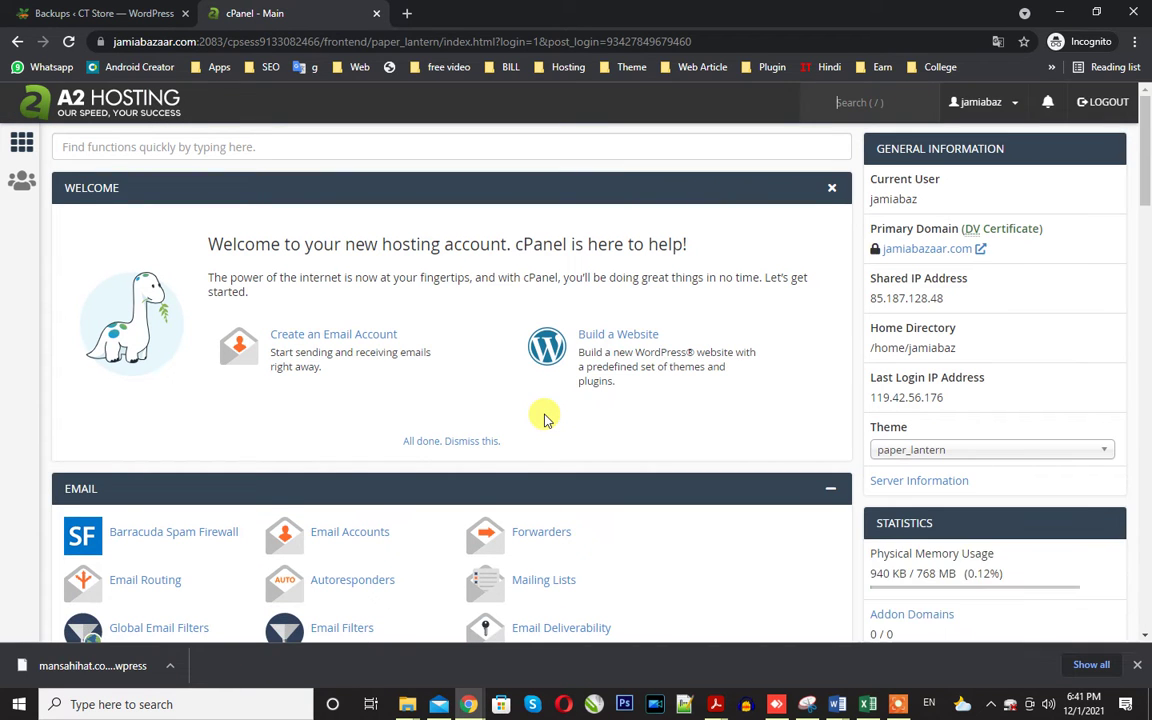
# Look through cPanel's WordPress Toolkit and its new-installation panel, then close it.
pyautogui.scroll(-5, 545, 418)
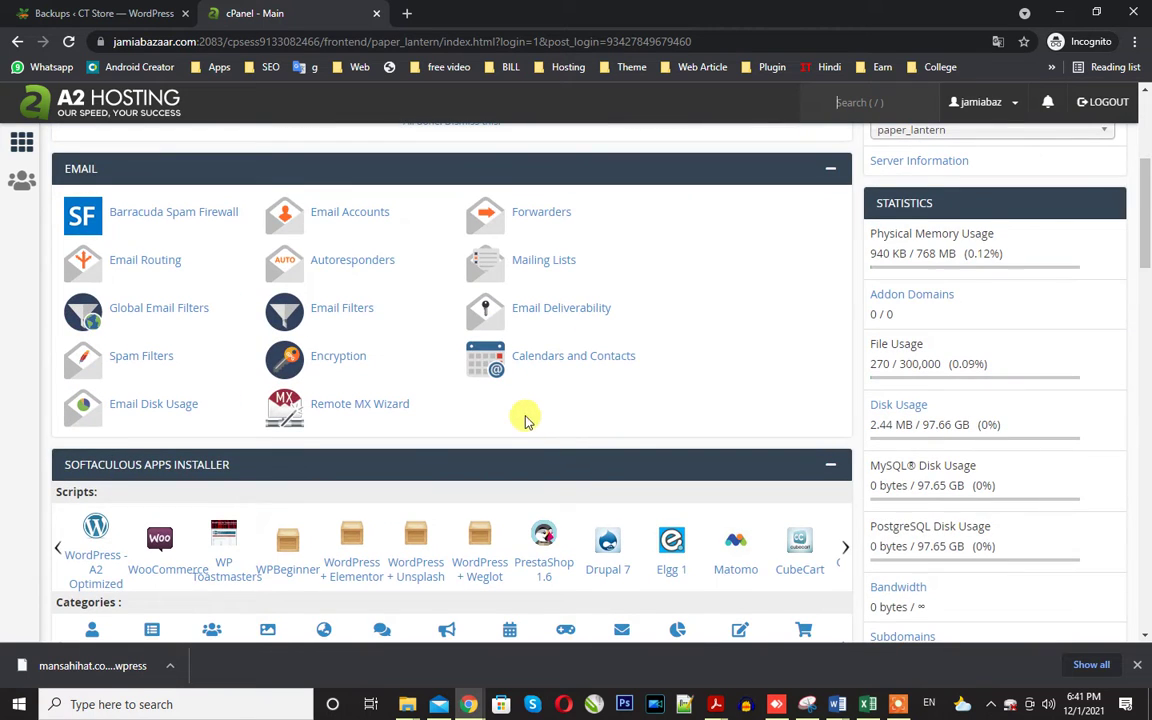
pyautogui.scroll(-8, 545, 418)
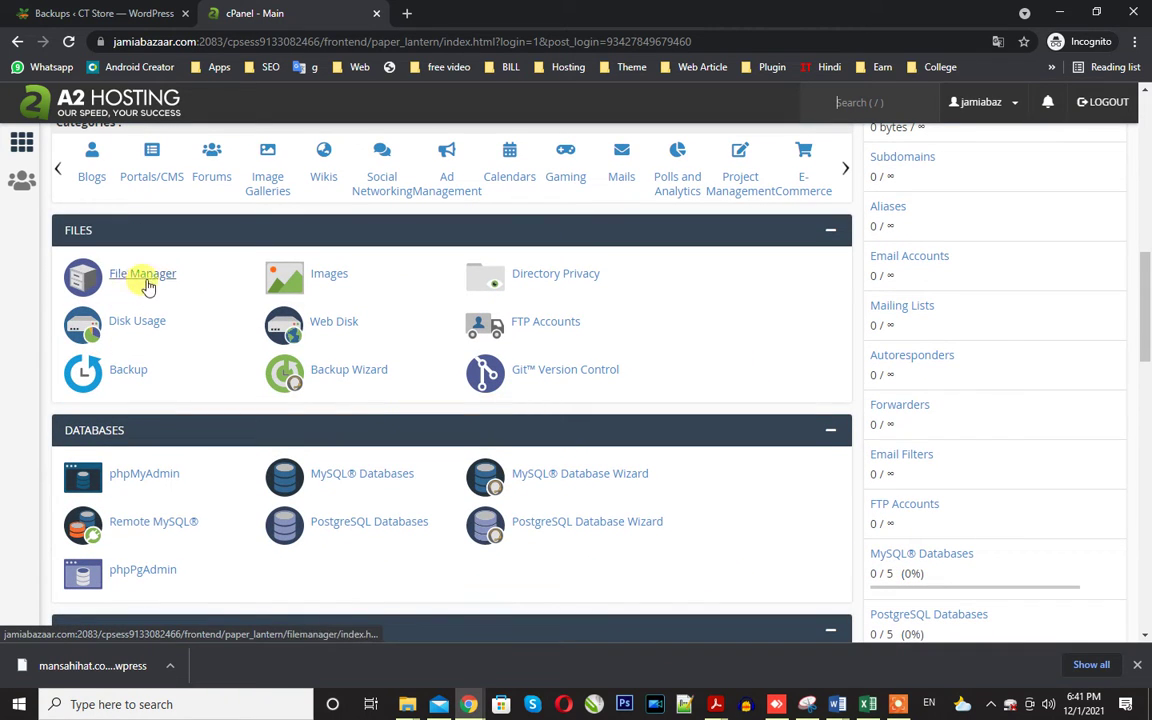
pyautogui.scroll(-4, 170, 300)
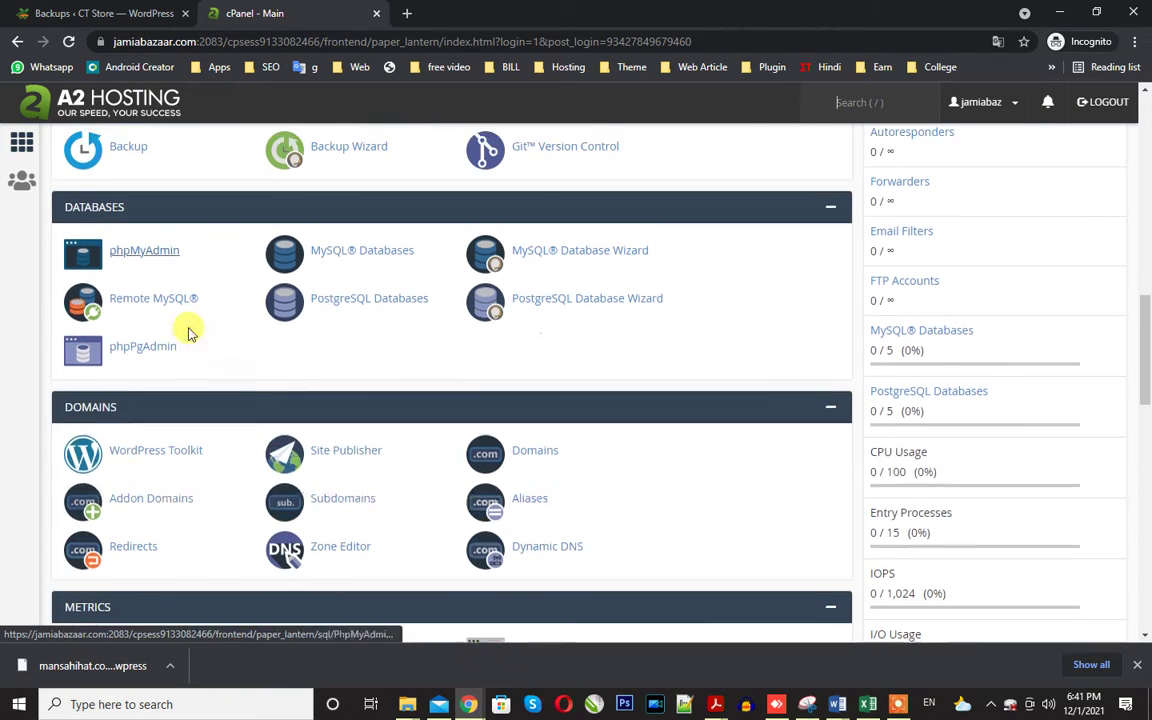
pyautogui.rightClick(143, 440)
pyautogui.click(6, 372)
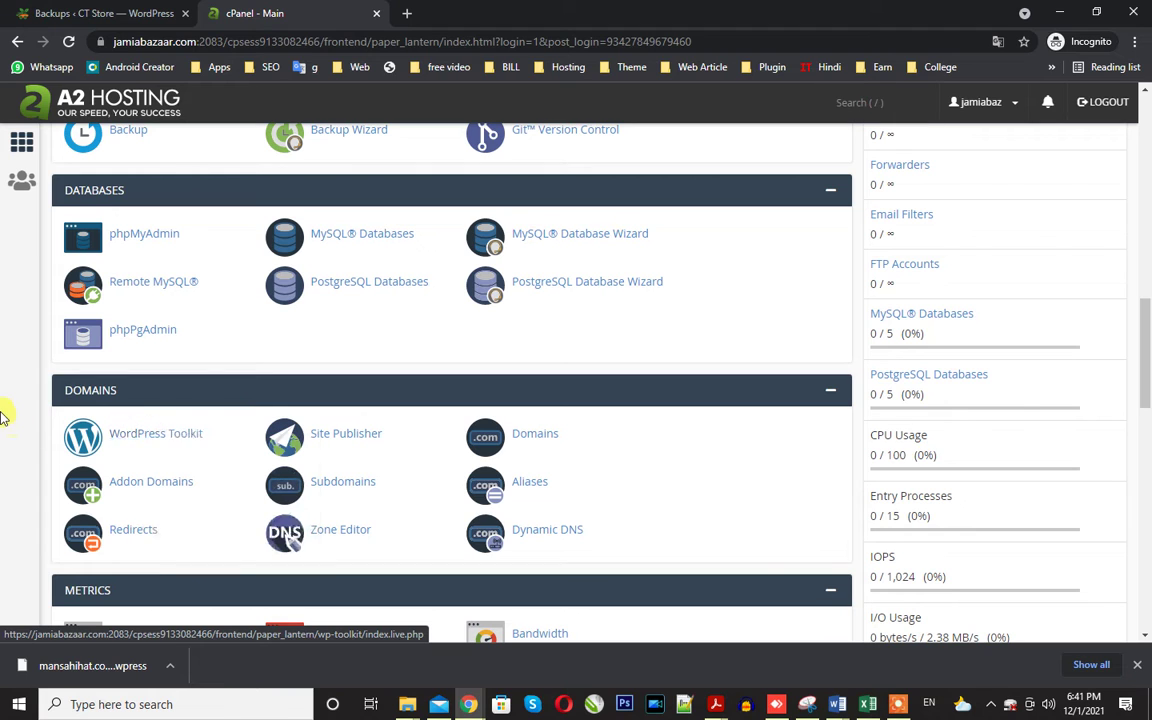
pyautogui.click(174, 446)
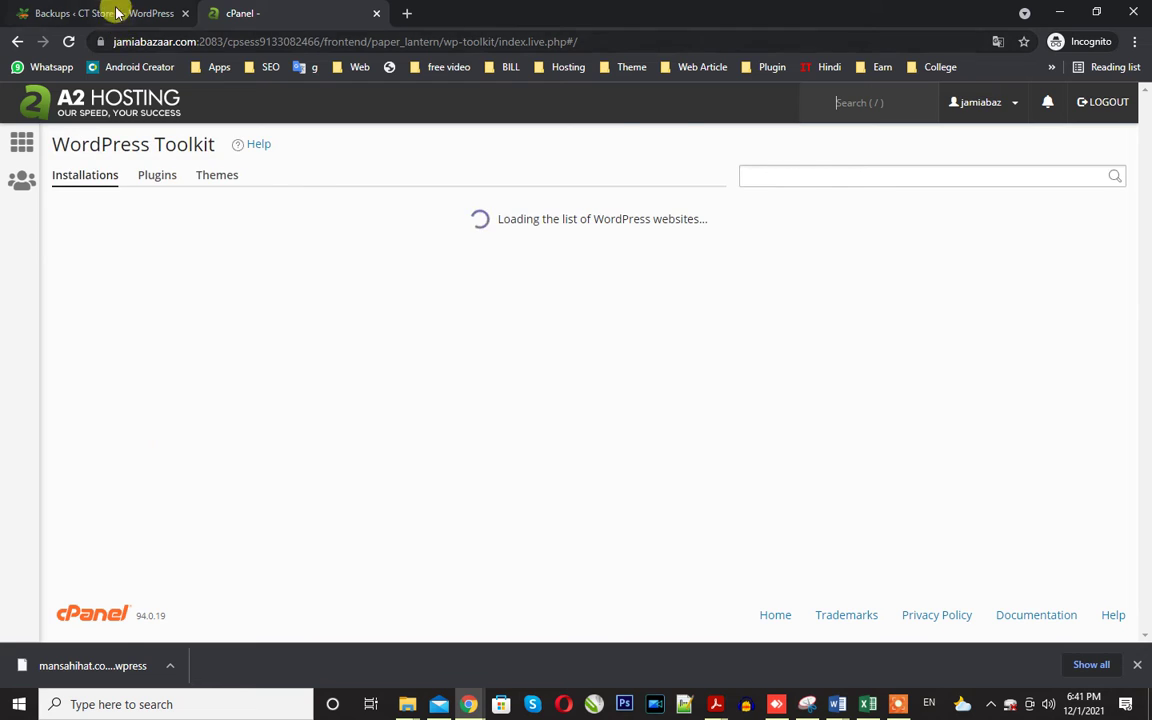
pyautogui.click(116, 13)
pyautogui.scroll(-6, 252, 300)
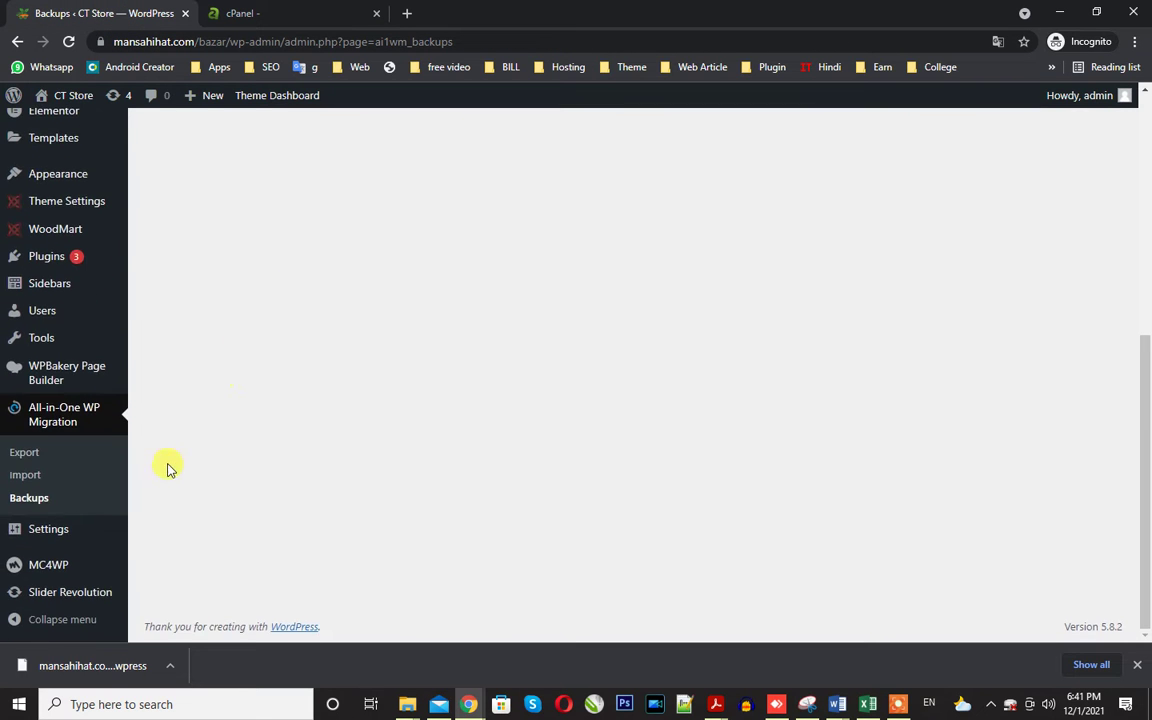
pyautogui.scroll(6, 167, 465)
pyautogui.click(240, 13)
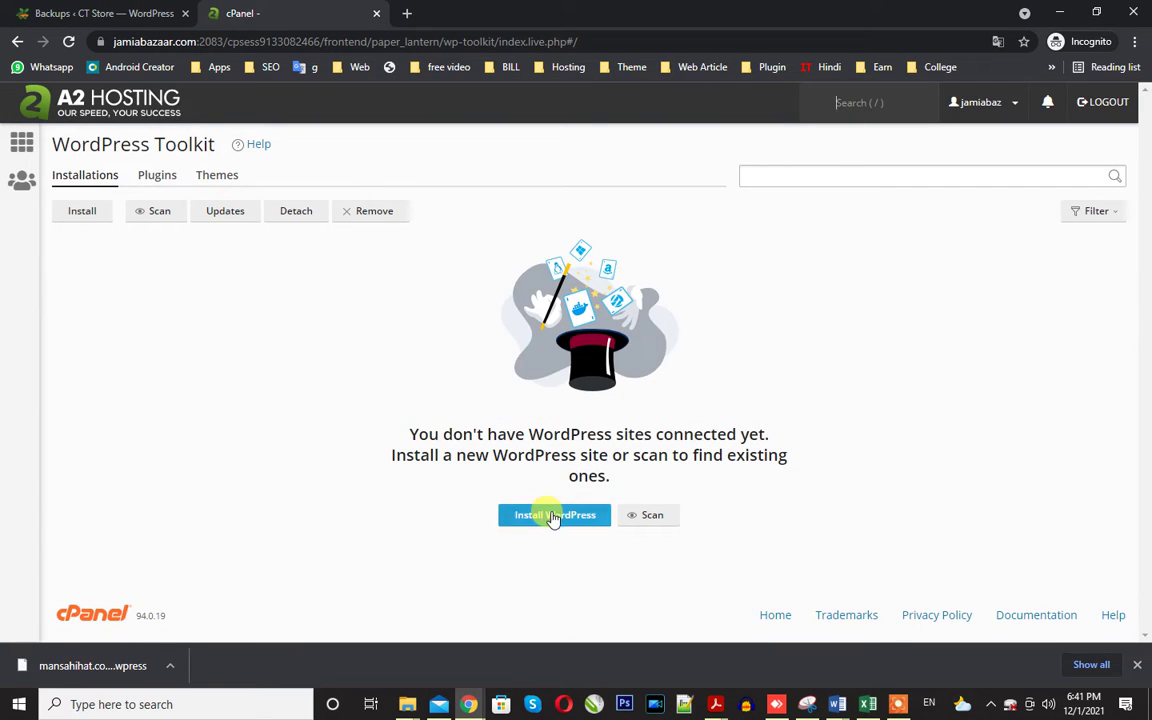
pyautogui.click(550, 514)
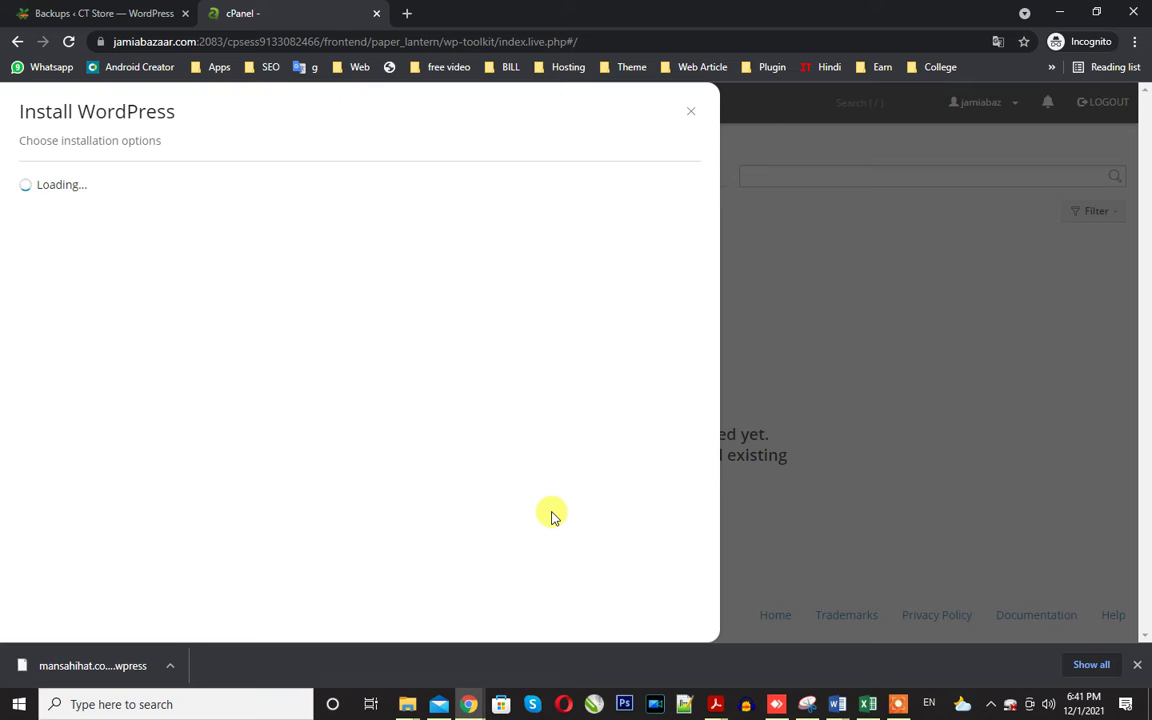
pyautogui.click(693, 112)
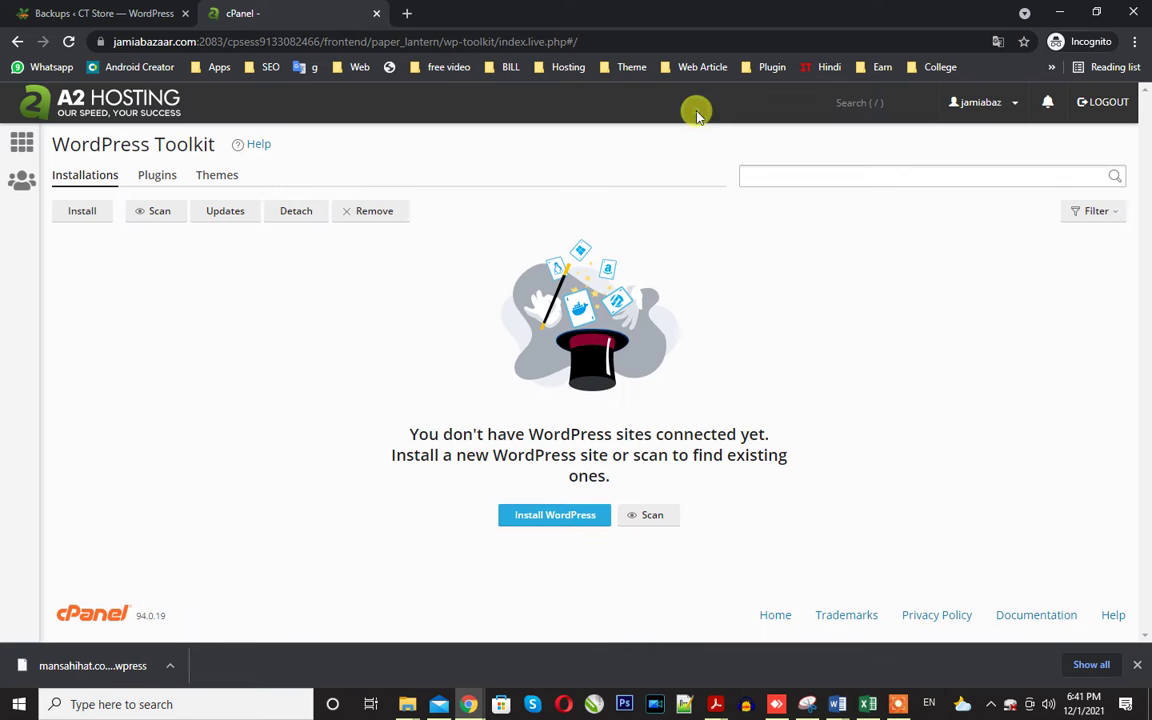
# Return to cPanel home and open WordPress Manager by Softaculous.
pyautogui.click(20, 144)
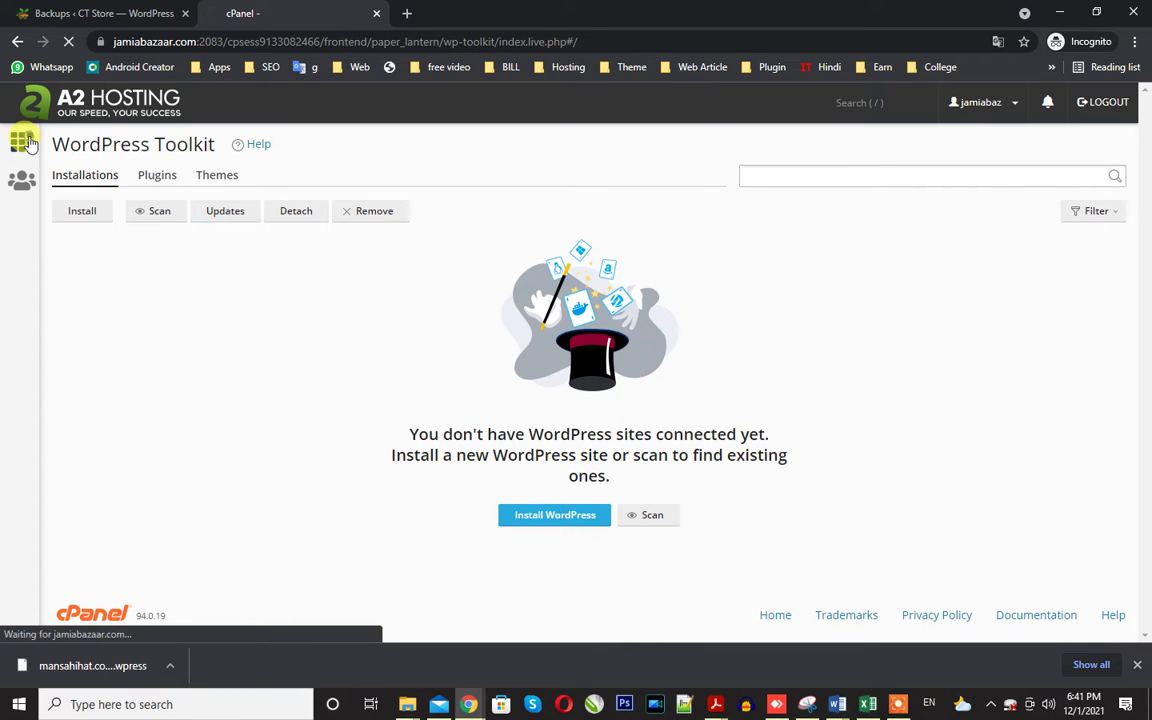
pyautogui.scroll(-6, 401, 424)
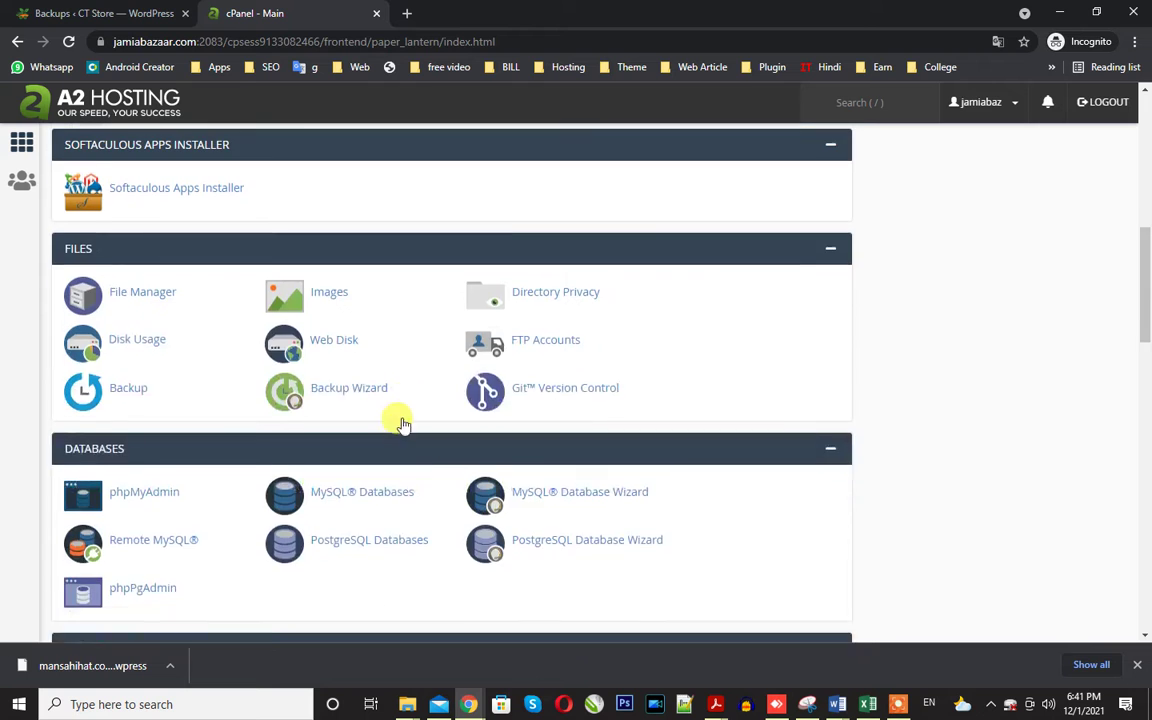
pyautogui.scroll(-6, 143, 343)
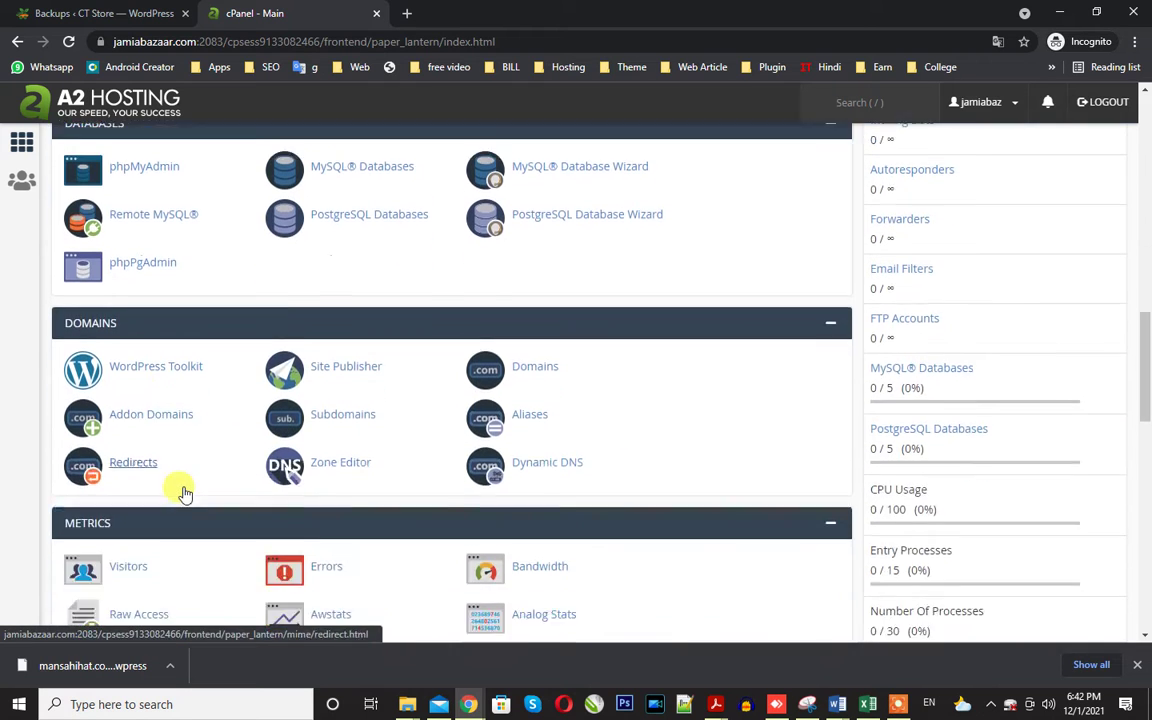
pyautogui.scroll(-6, 160, 438)
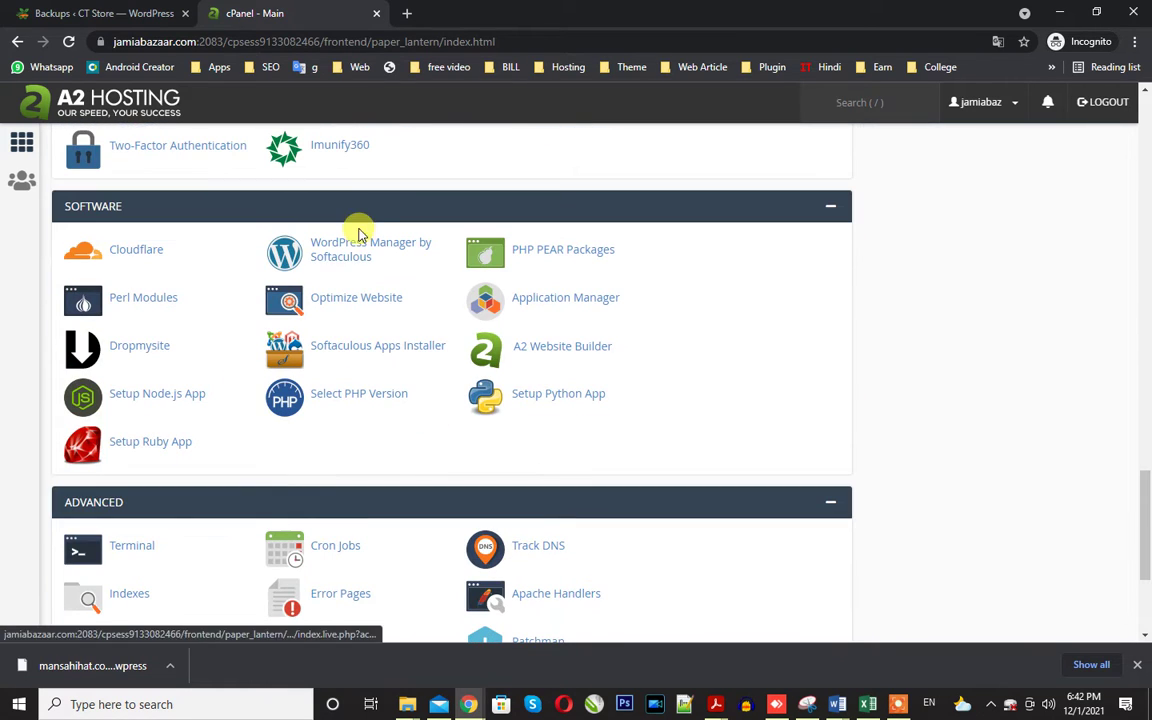
pyautogui.click(354, 244)
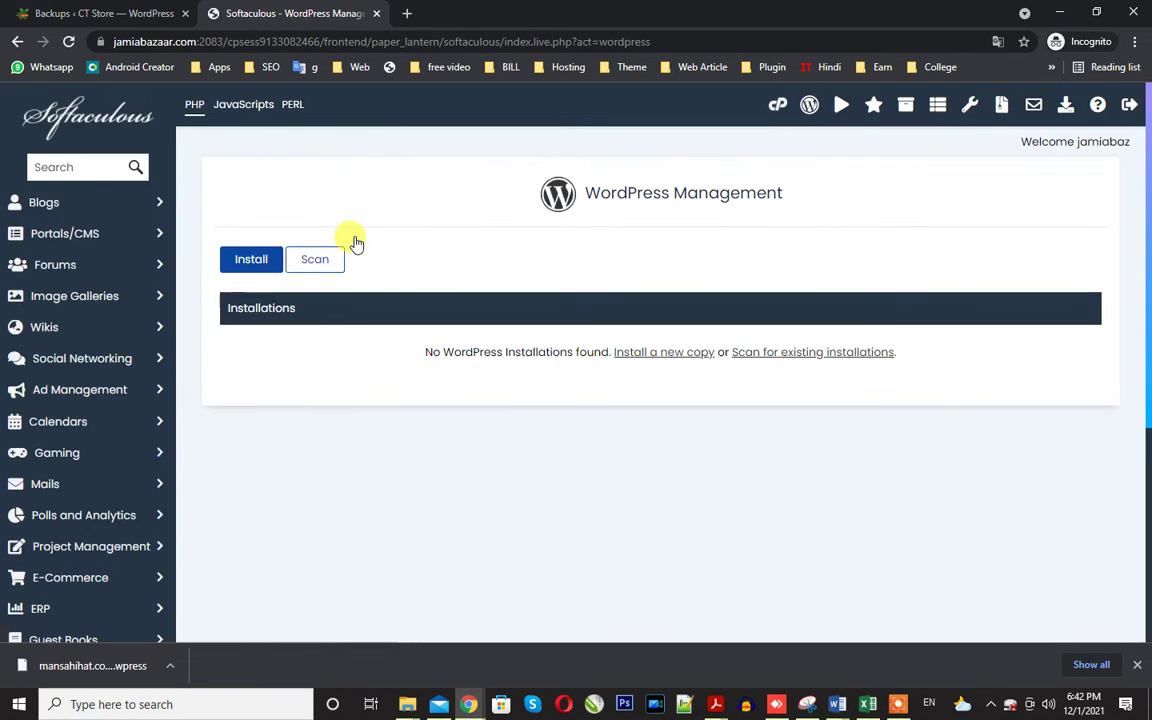
# Start a new WordPress install named Jamia Bazar, replacing the default admin username and password.
pyautogui.click(240, 259)
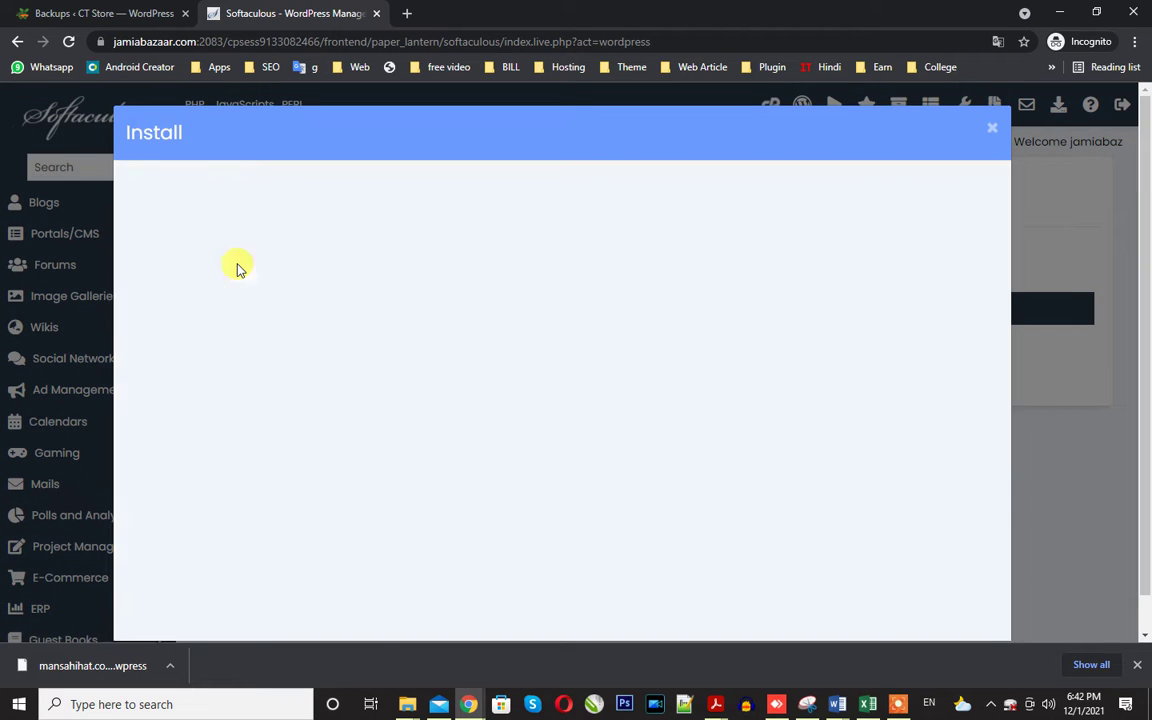
pyautogui.scroll(-1, 740, 393)
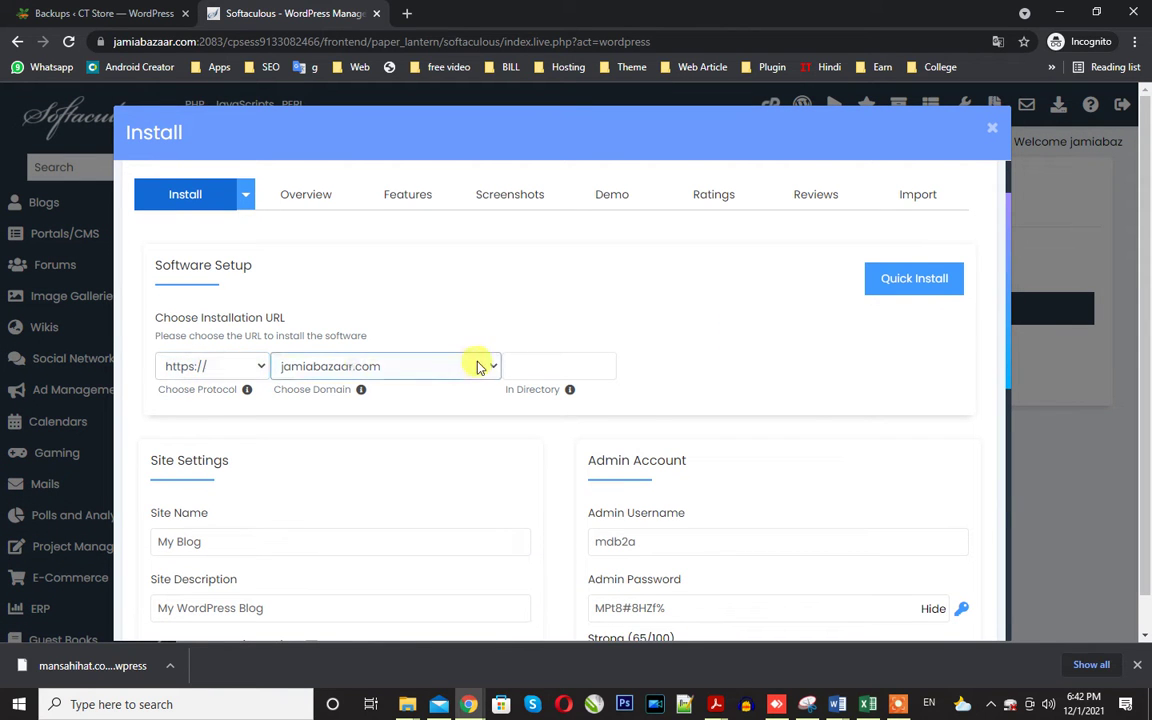
pyautogui.click(522, 364)
pyautogui.scroll(-4, 808, 345)
pyautogui.scroll(2, 600, 370)
pyautogui.click(329, 378)
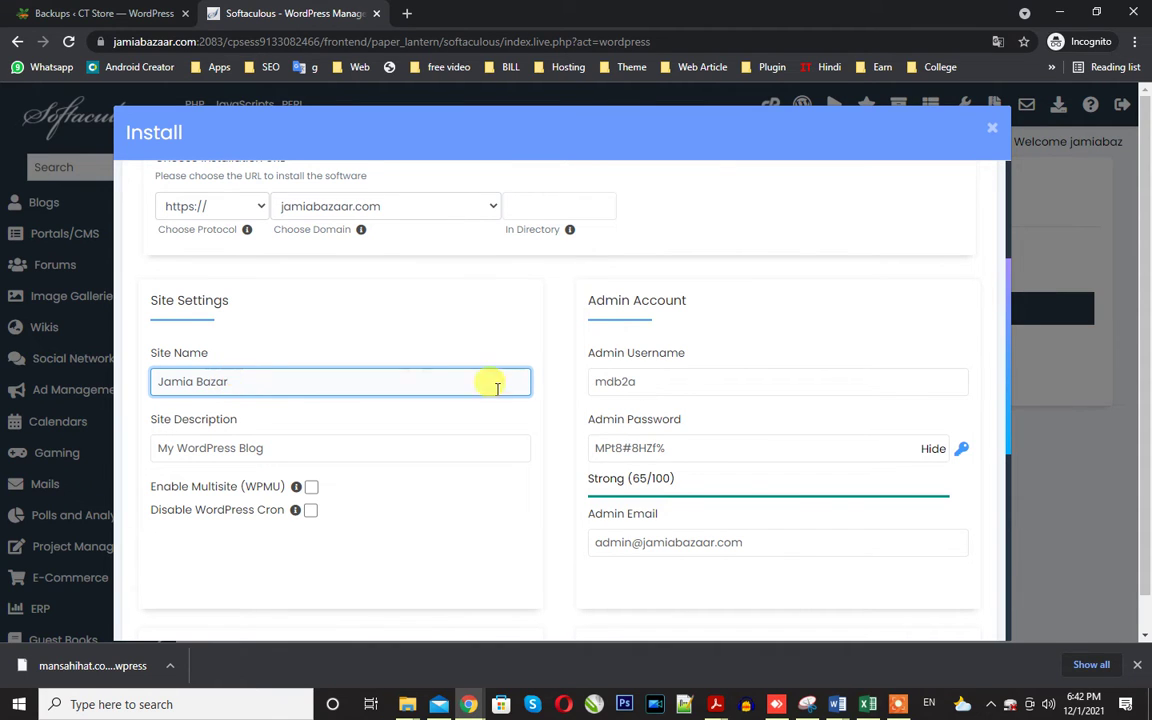
pyautogui.doubleClick(665, 381)
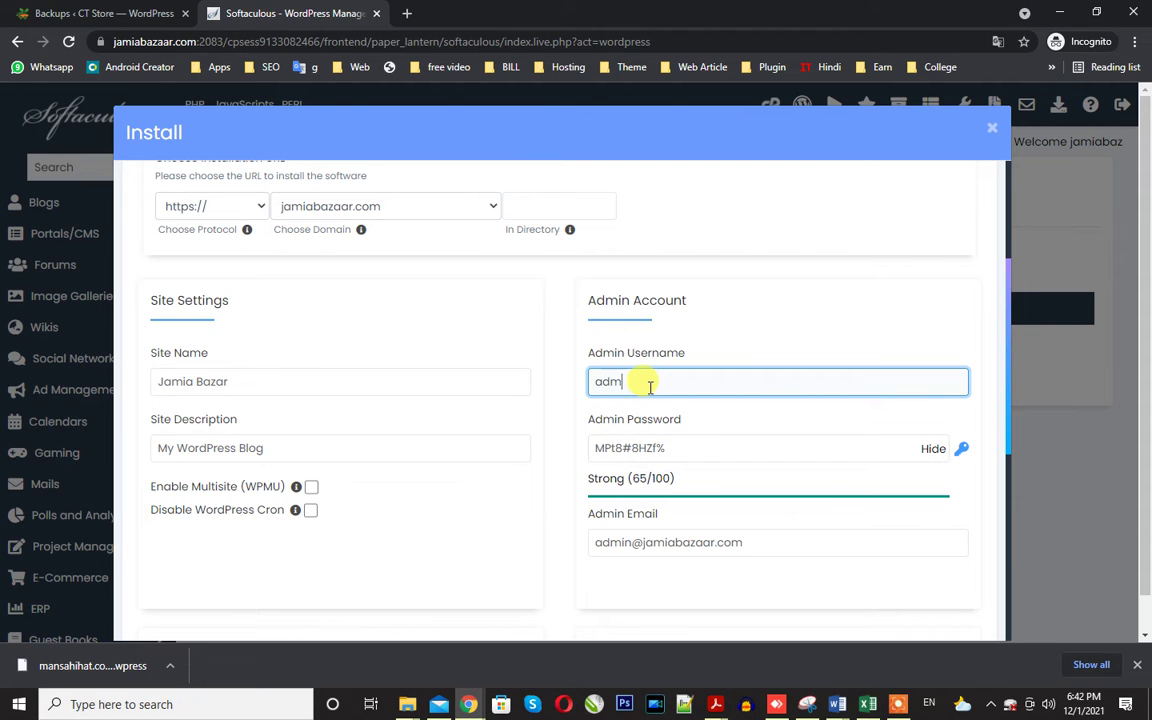
pyautogui.write('admin')
pyautogui.moveTo(670, 448); pyautogui.dragTo(442, 450)
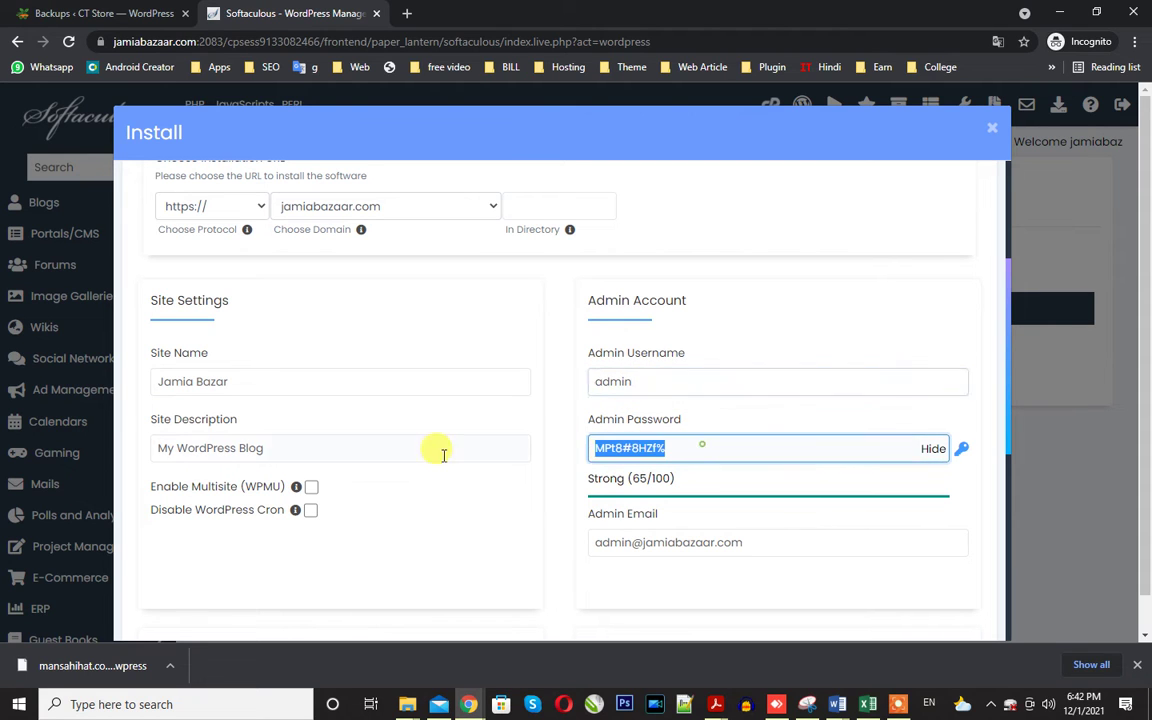
pyautogui.click(933, 452)
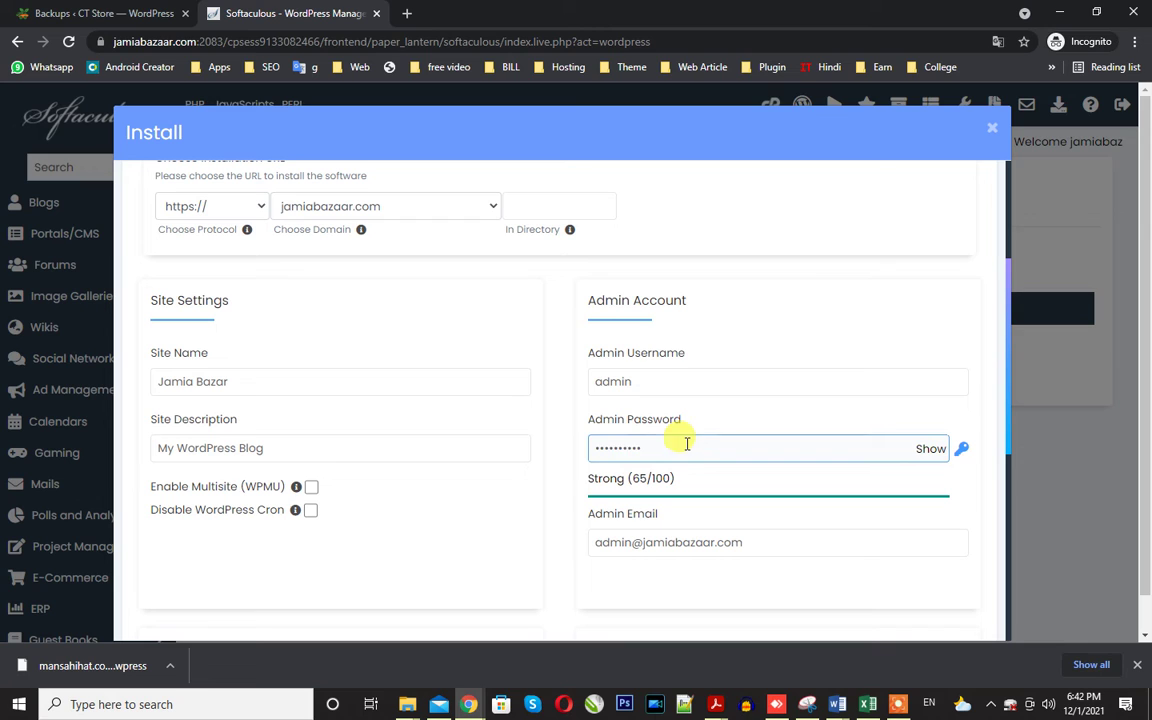
pyautogui.write('a')
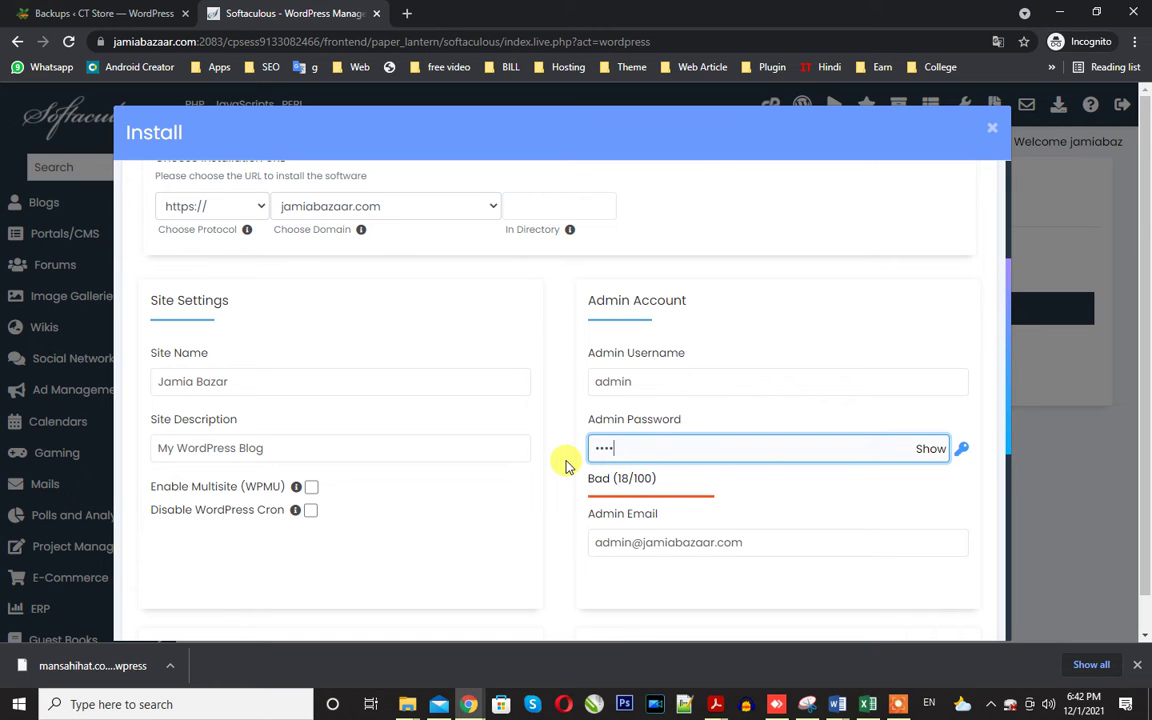
pyautogui.write('•••••')
# Generate a strong admin password after the weak-password warning and submit the installation.
pyautogui.scroll(-5, 565, 466)
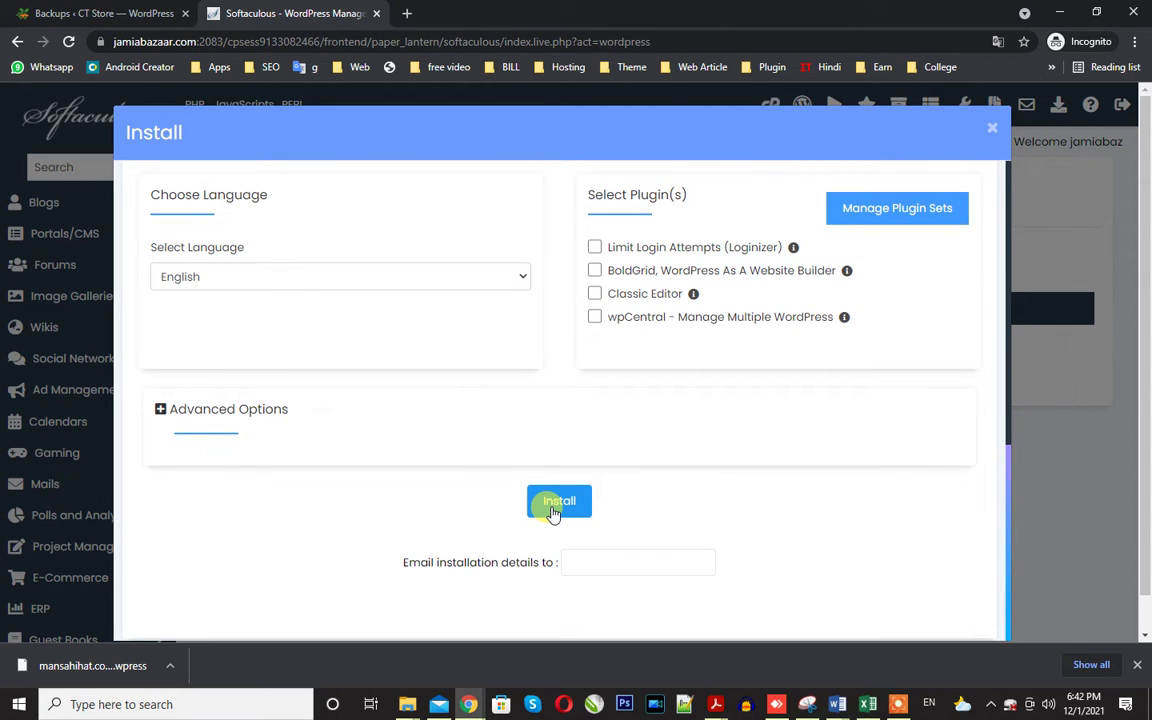
pyautogui.click(553, 510)
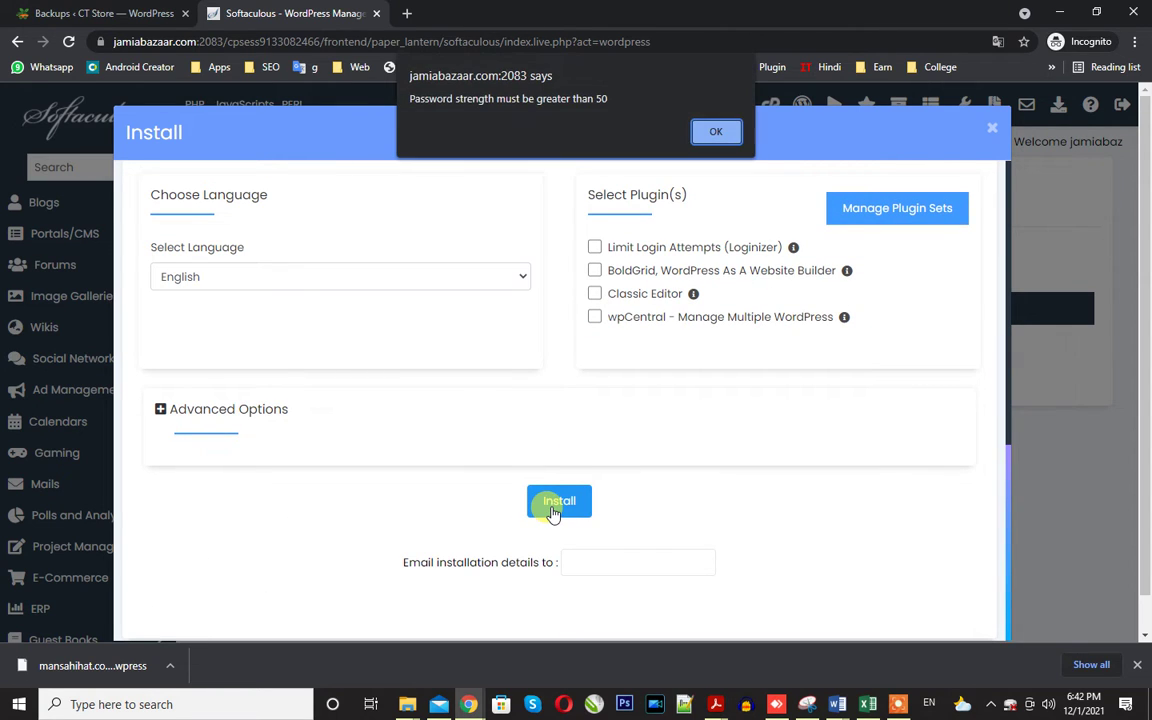
pyautogui.click(714, 134)
pyautogui.scroll(4, 638, 381)
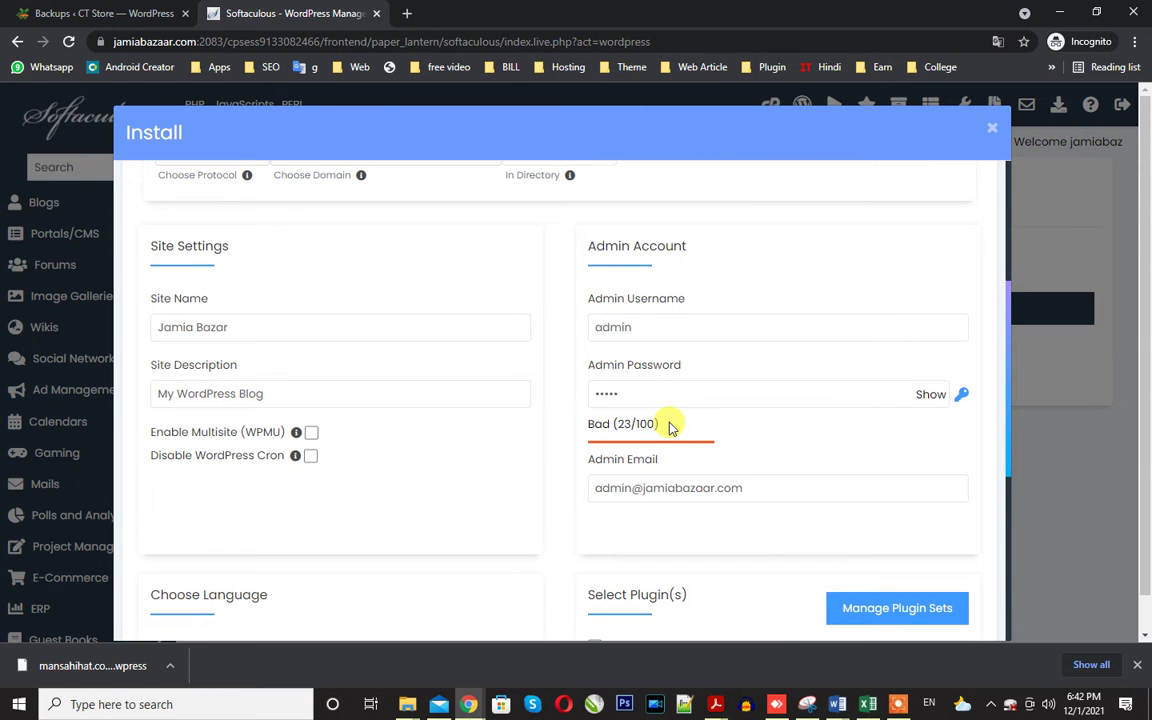
pyautogui.click(960, 394)
pyautogui.scroll(-4, 840, 493)
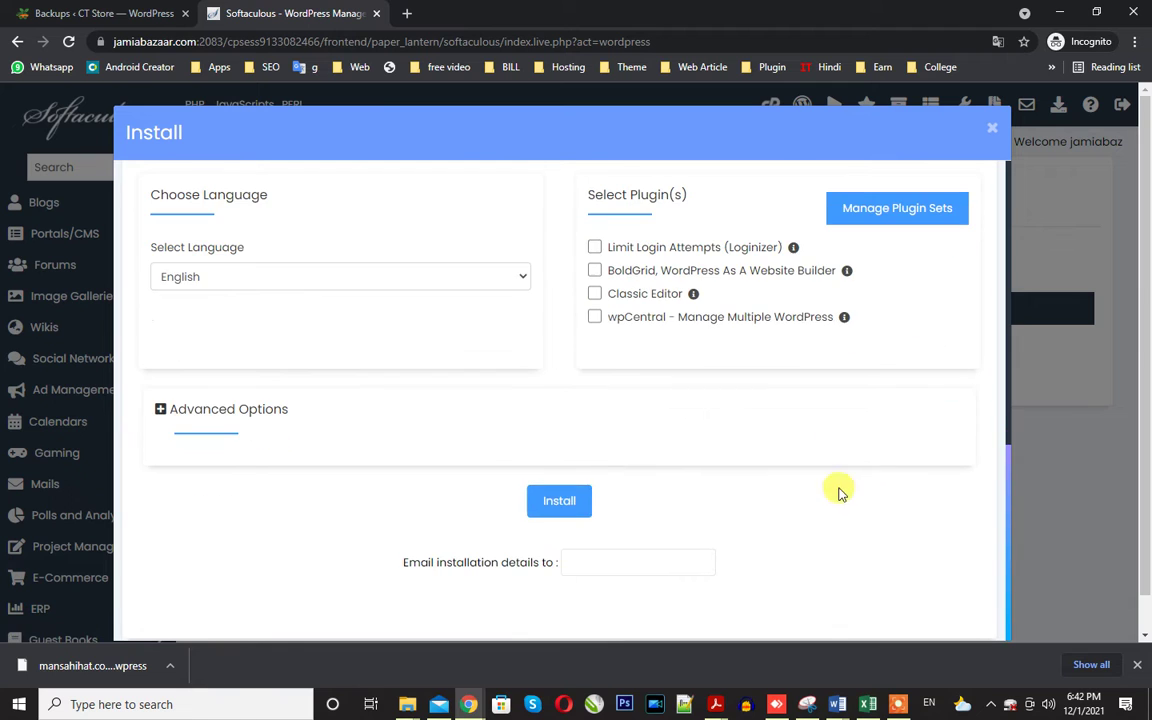
pyautogui.click(564, 500)
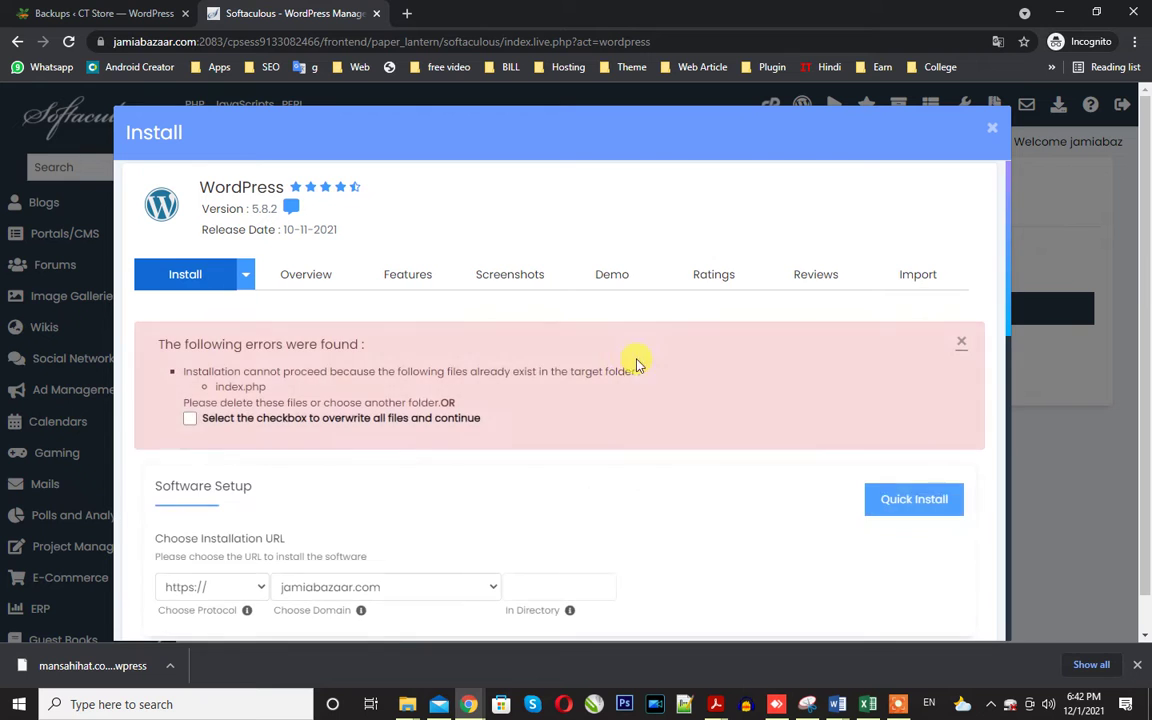
pyautogui.scroll(-8, 411, 403)
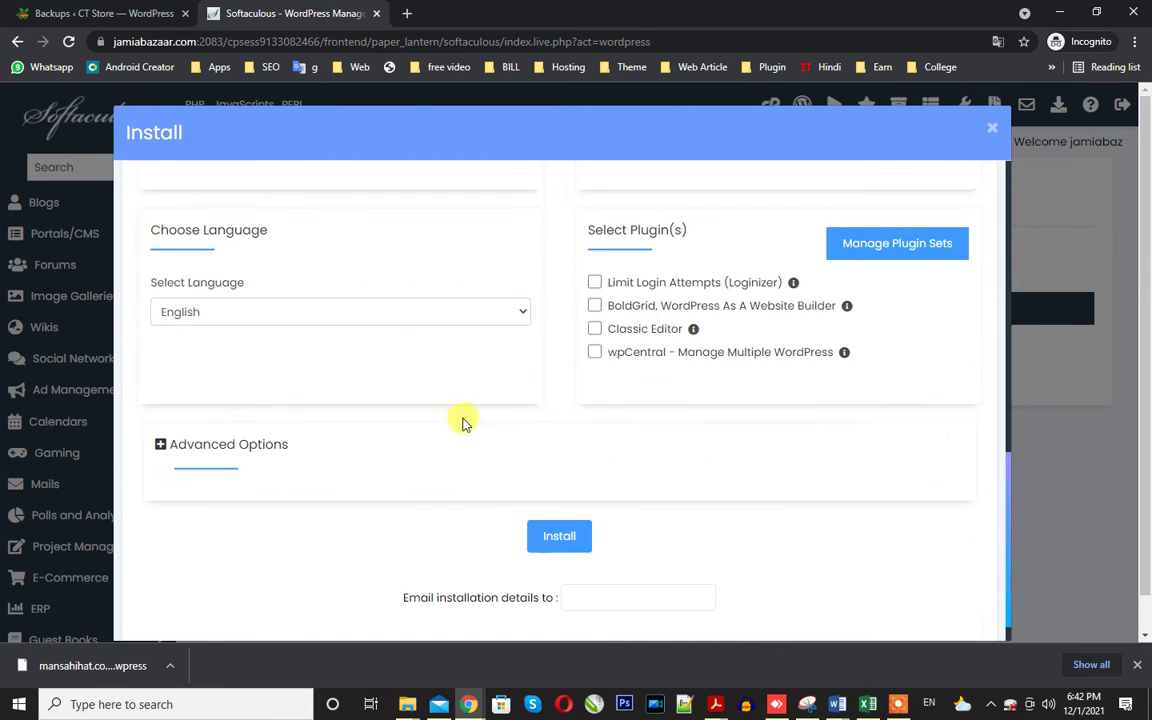
pyautogui.click(573, 520)
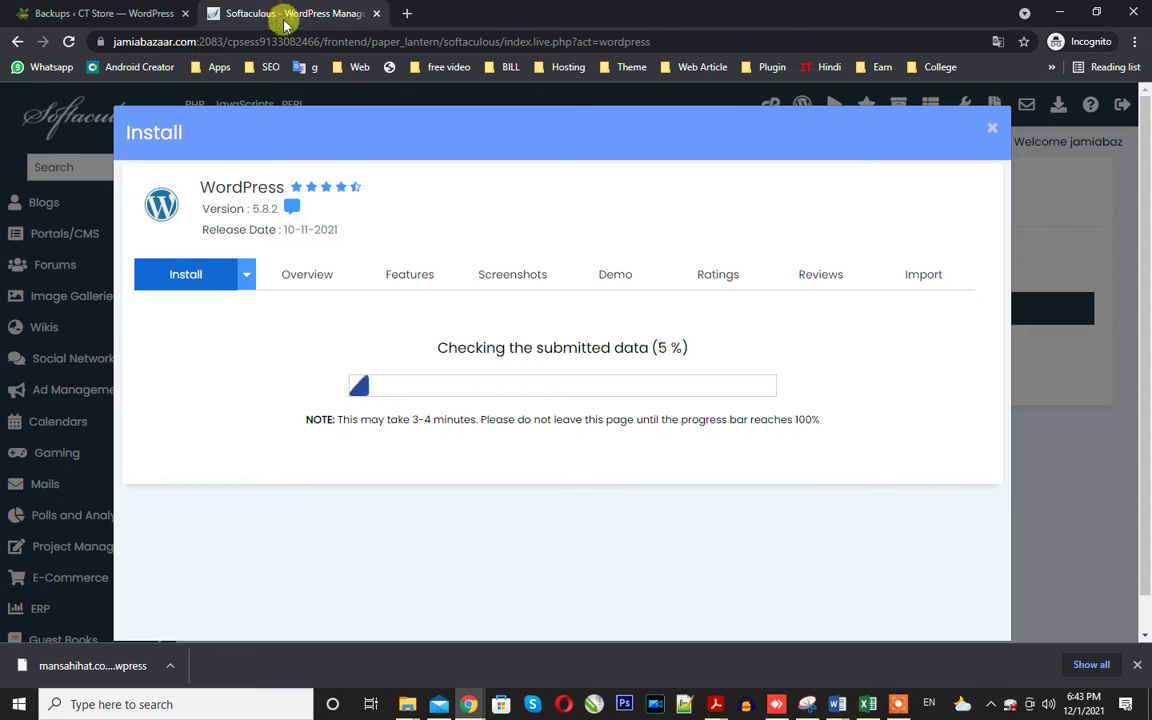
# Load jamiabazaar.com in a new tab to view the Jamia Bazar blog, then return to Softaculous.
pyautogui.click(406, 13)
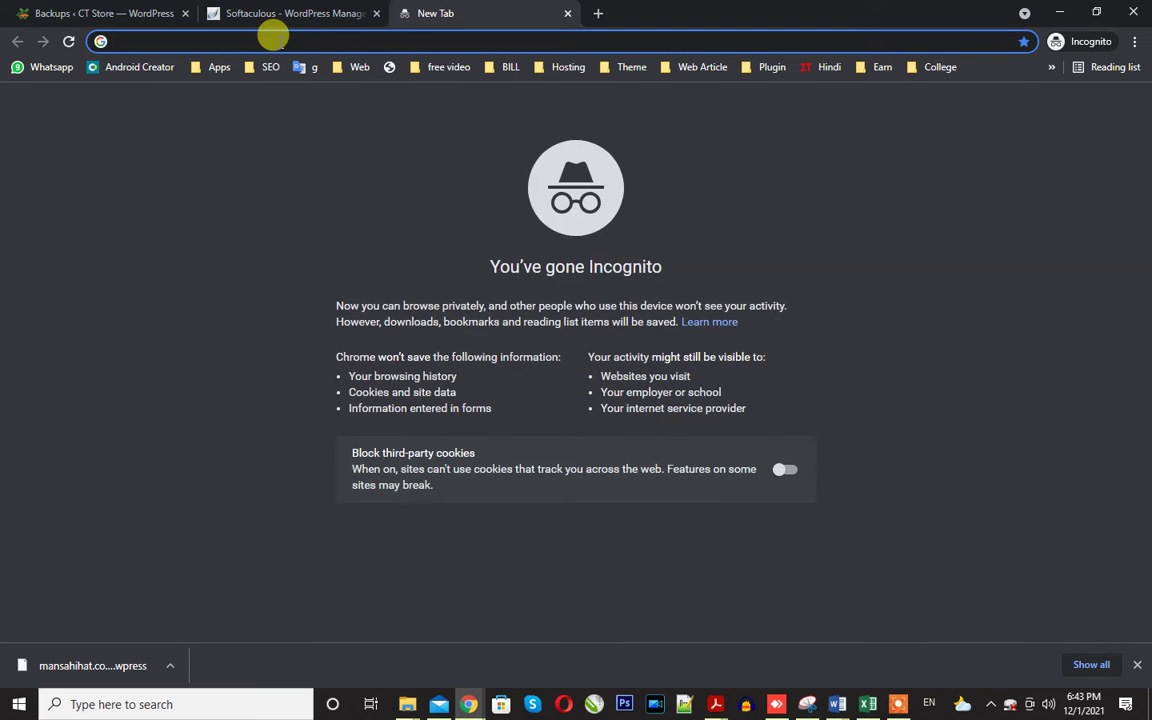
pyautogui.write('jamiabazar.com/mobile_admin')
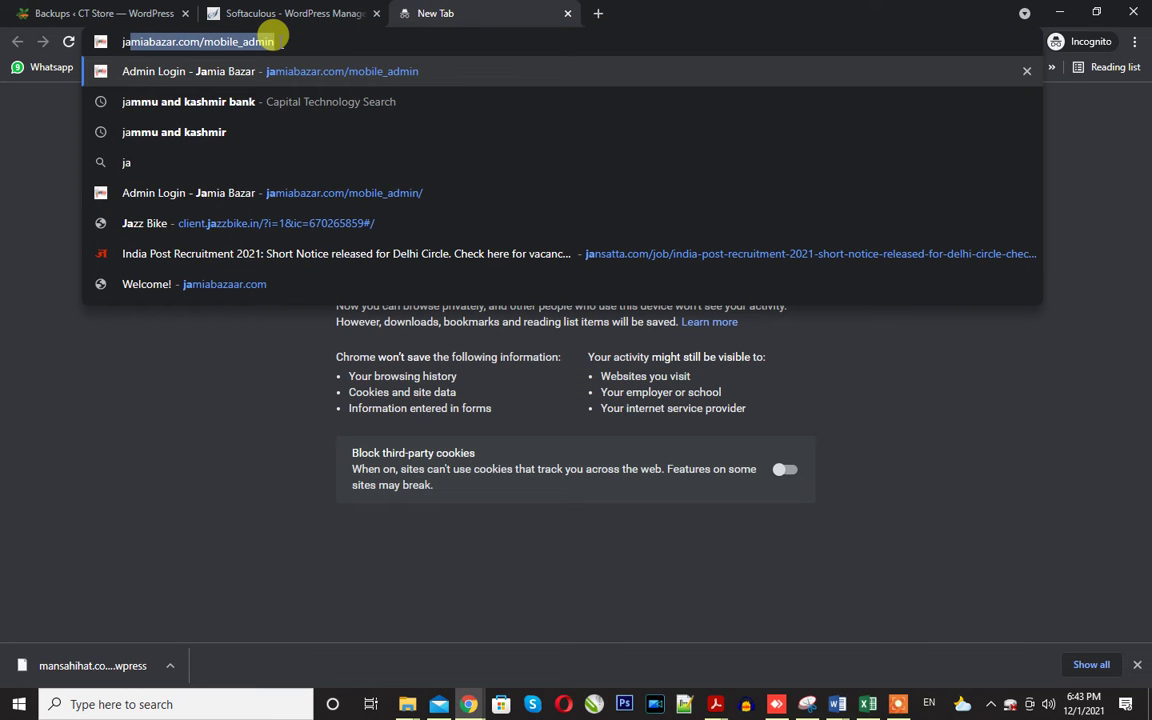
pyautogui.click(280, 40)
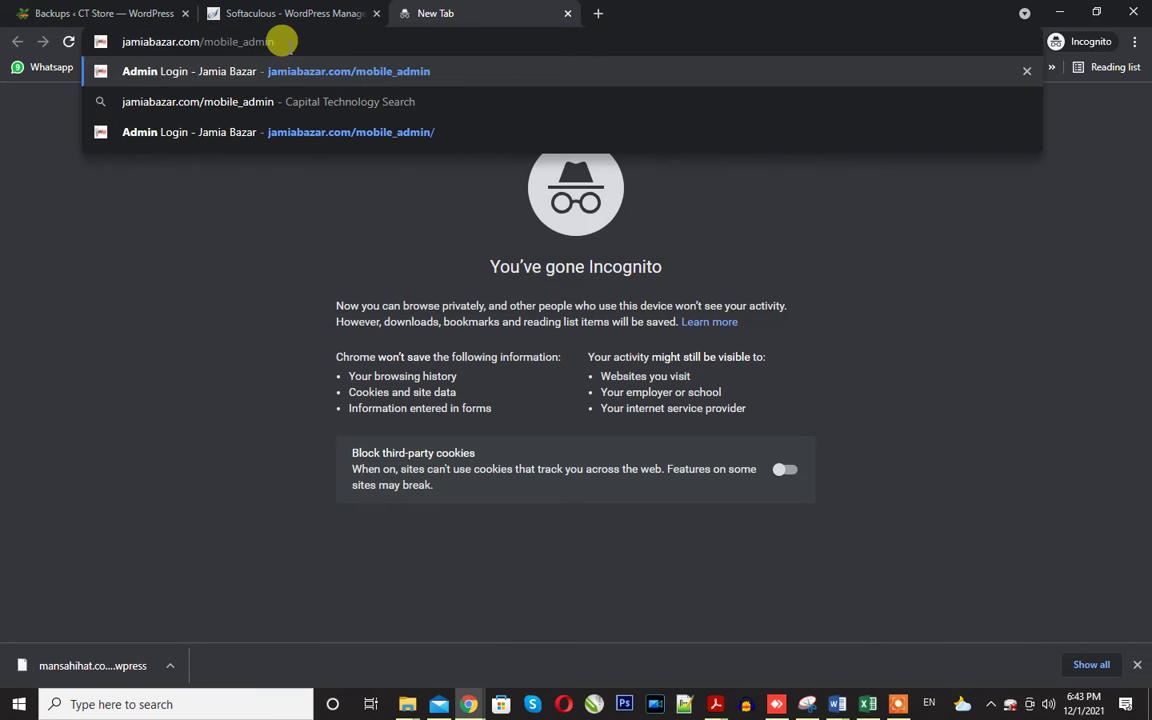
pyautogui.press('BackSpace')
pyautogui.press('BackSpace')
pyautogui.press('BackSpace')
pyautogui.press('BackSpace')
pyautogui.press('BackSpace')
pyautogui.press('BackSpace')
pyautogui.press('BackSpace')
pyautogui.press('BackSpace')
pyautogui.press('BackSpace')
pyautogui.press('BackSpace')
pyautogui.press('BackSpace')
pyautogui.press('BackSpace')
pyautogui.press('BackSpace')
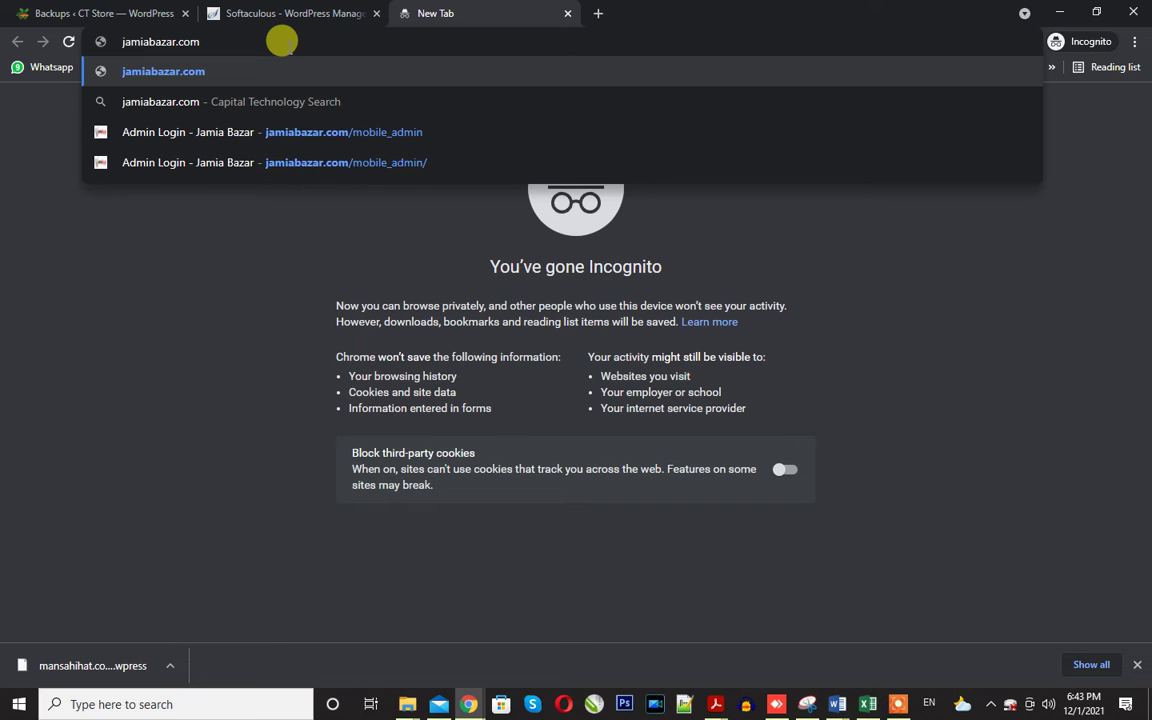
pyautogui.write('a')
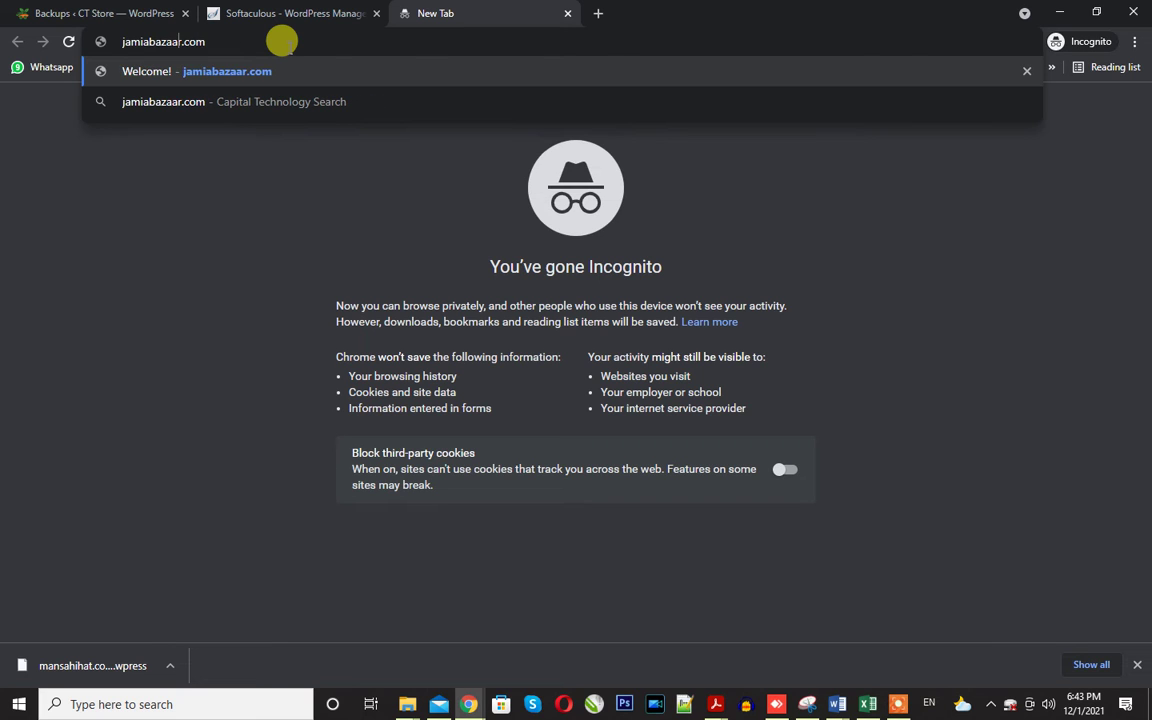
pyautogui.press('Return')
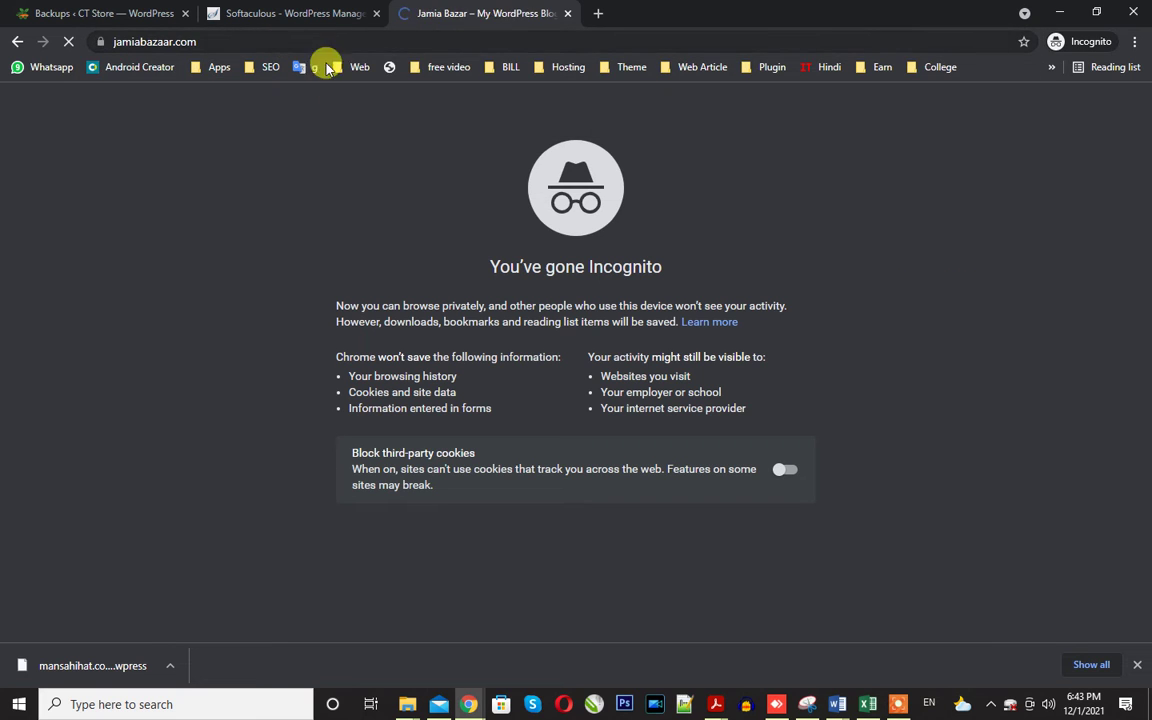
pyautogui.scroll(-3, 704, 318)
pyautogui.scroll(3, 704, 318)
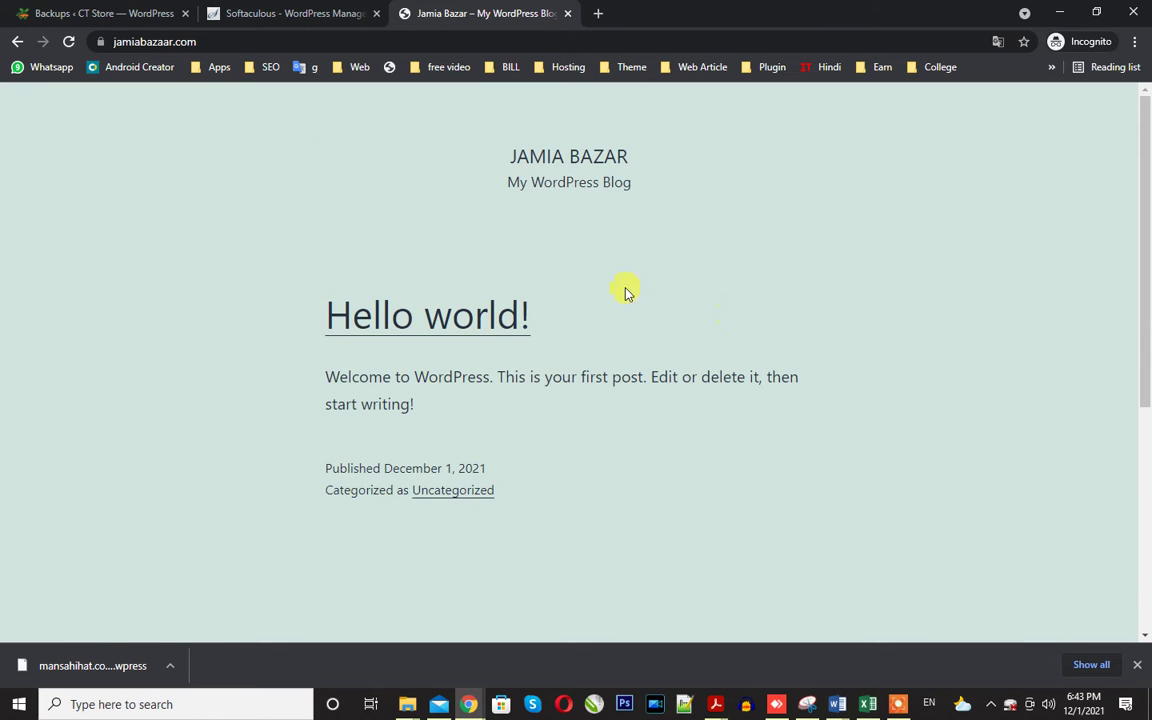
pyautogui.click(255, 13)
pyautogui.scroll(-1, 393, 447)
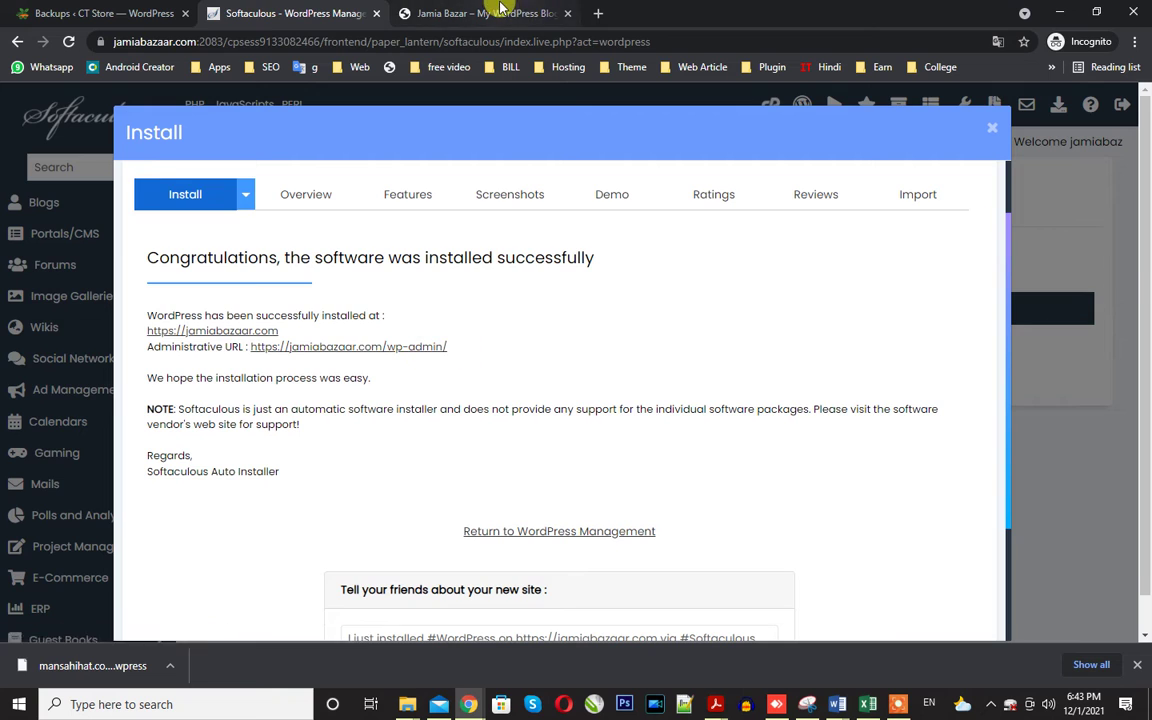
# Open the new site's WordPress admin from Softaculous's administrative URL in a new tab.
pyautogui.click(478, 13)
pyautogui.scroll(-5, 424, 316)
pyautogui.click(310, 13)
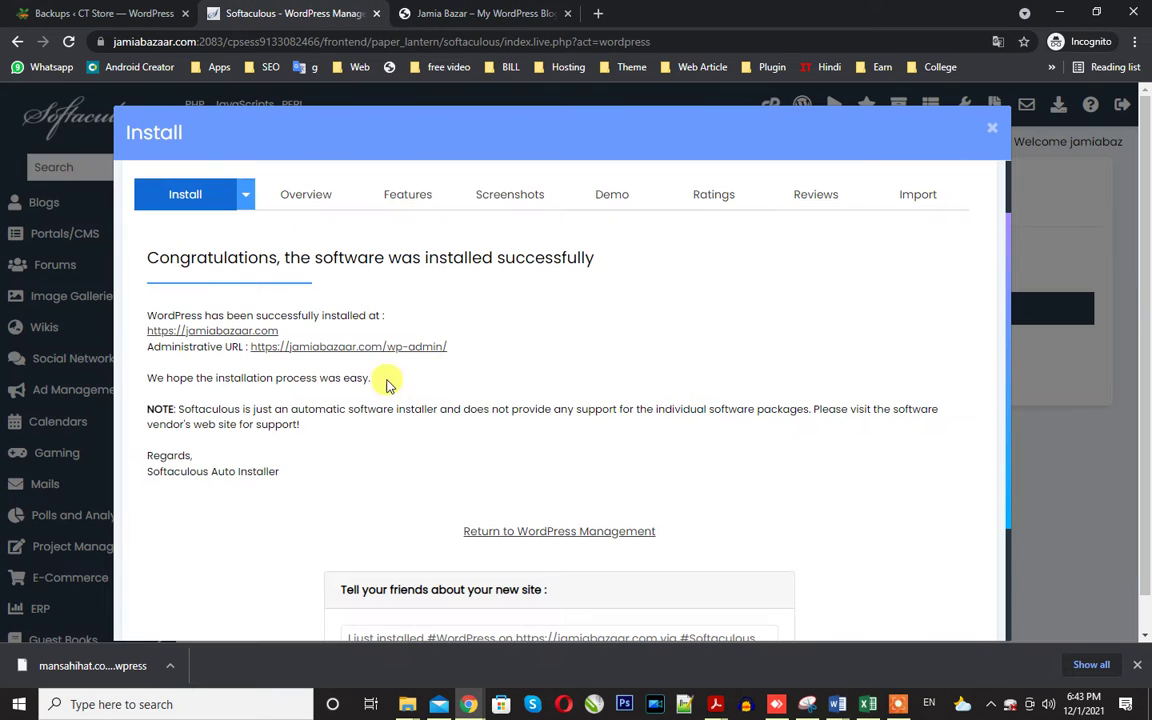
pyautogui.rightClick(390, 346)
pyautogui.click(405, 353)
pyautogui.click(540, 13)
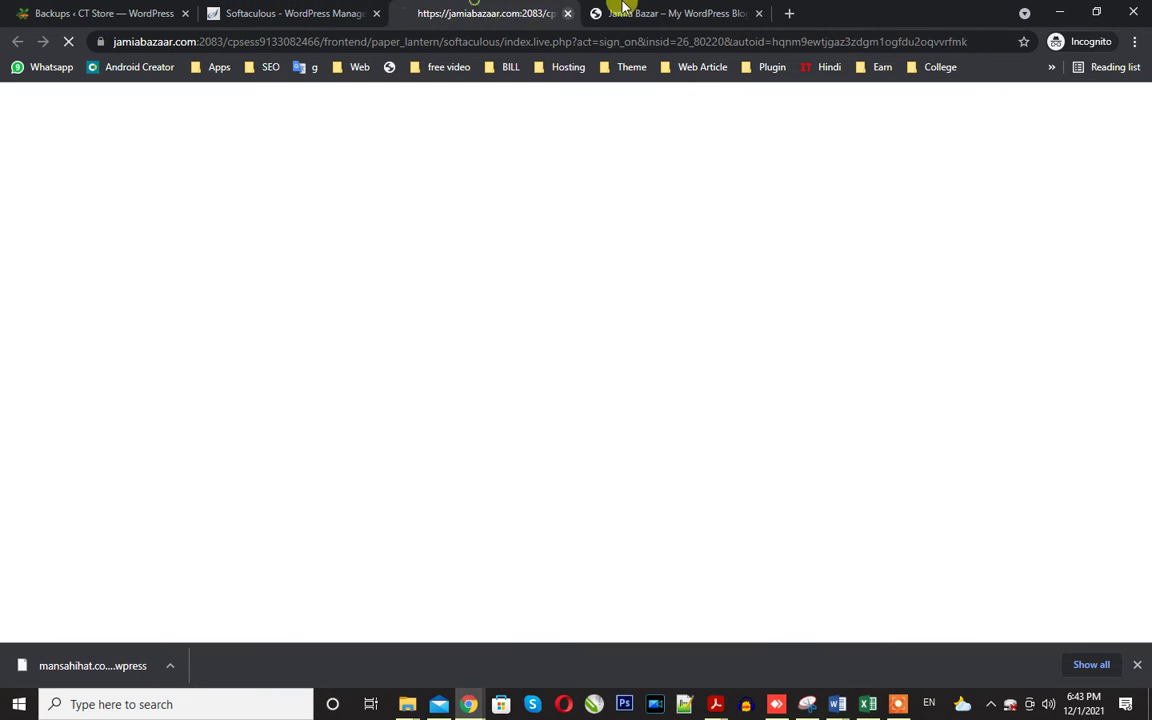
pyautogui.click(605, 13)
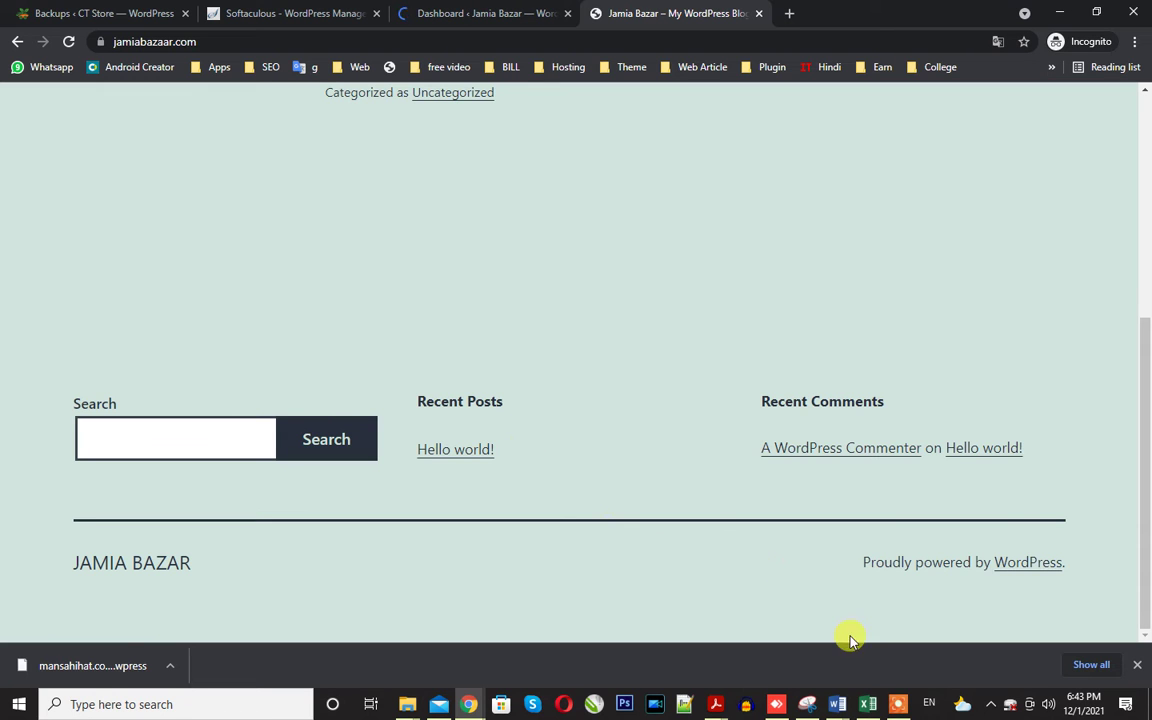
pyautogui.click(470, 8)
# Go to Plugins > Add New and reveal the Upload Plugin .zip panel.
pyautogui.scroll(-1, 322, 342)
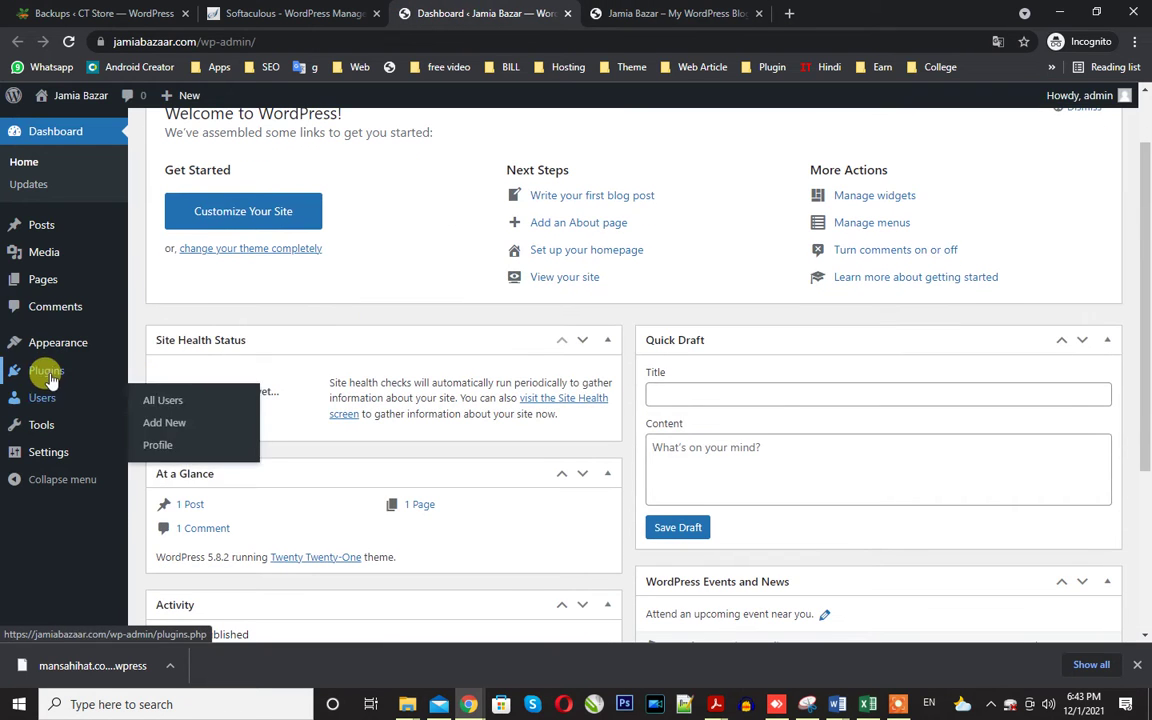
pyautogui.rightClick(52, 372)
pyautogui.click(75, 386)
pyautogui.click(655, 13)
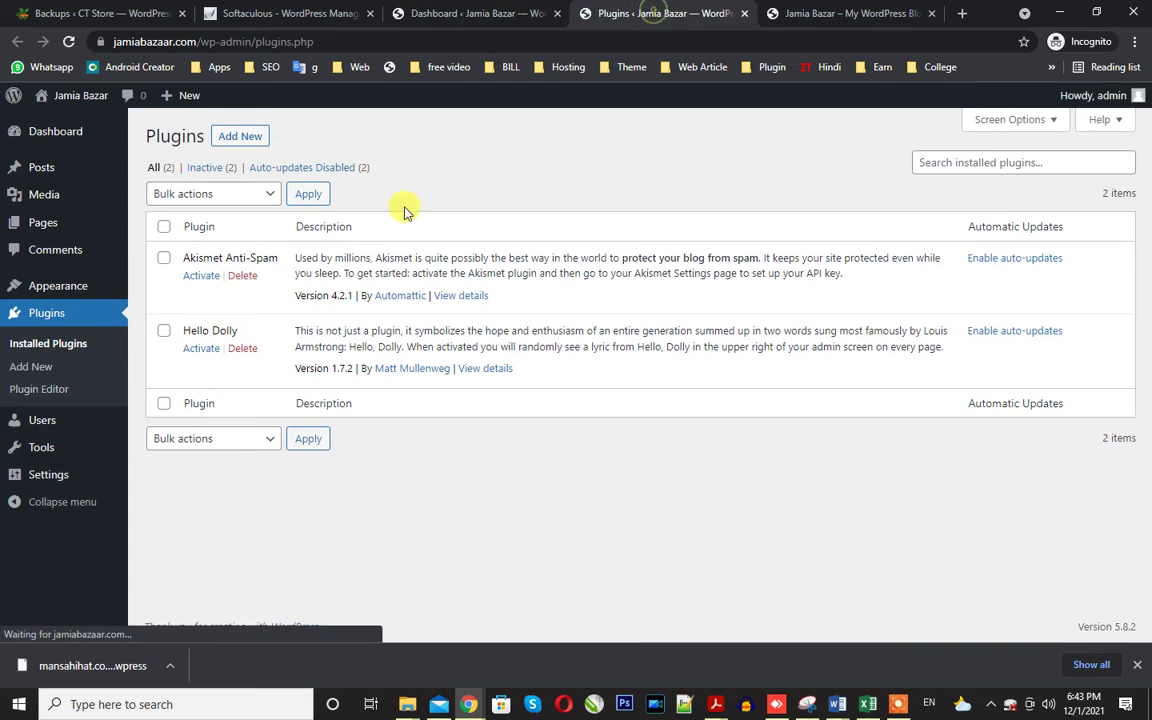
pyautogui.click(226, 140)
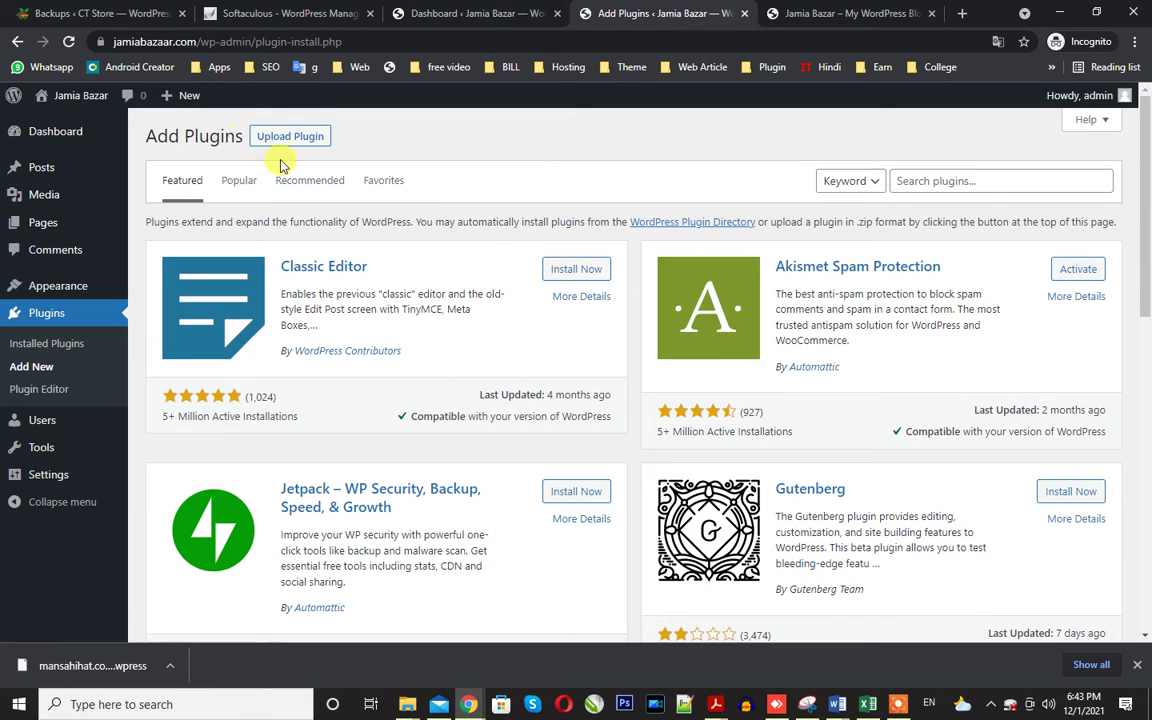
pyautogui.click(288, 140)
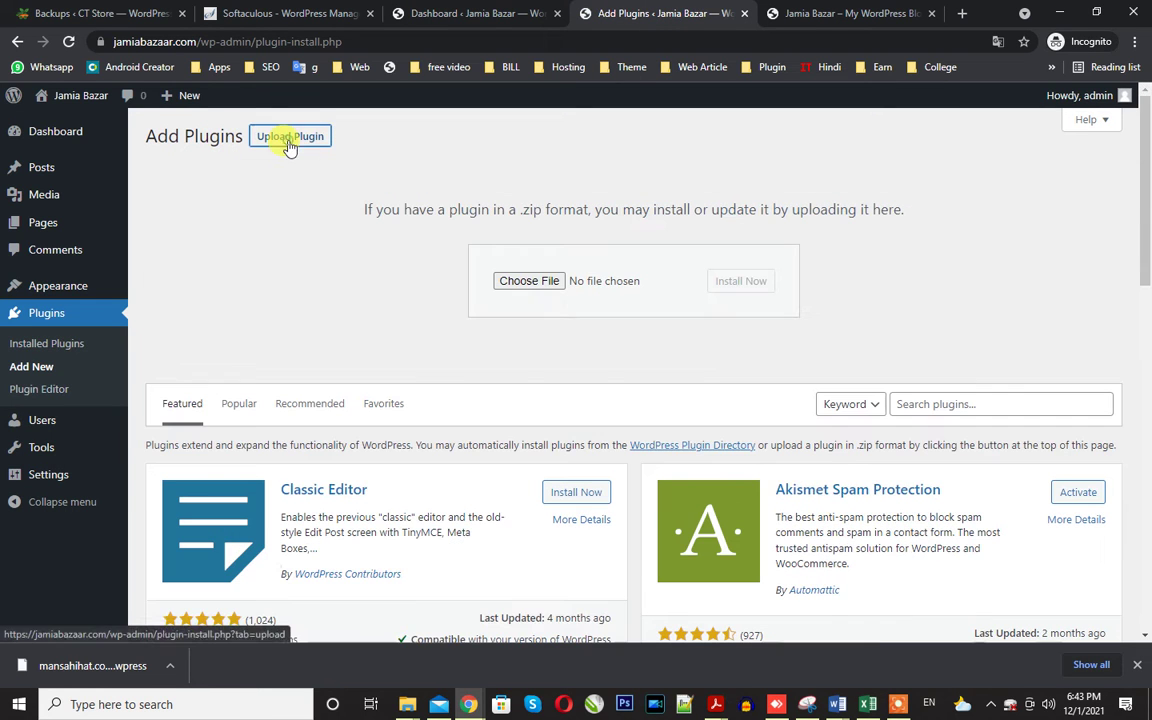
# Upload All-In-One old.zip and install All-in-One WP Migration from it.
pyautogui.click(537, 281)
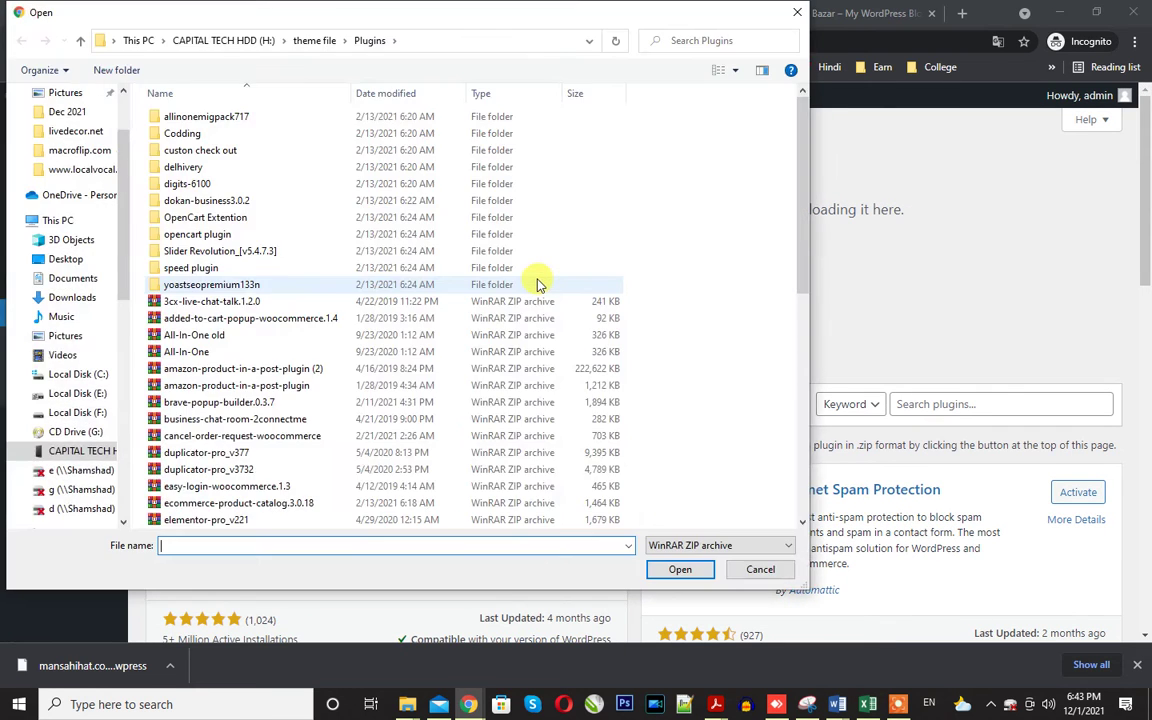
pyautogui.click(200, 335)
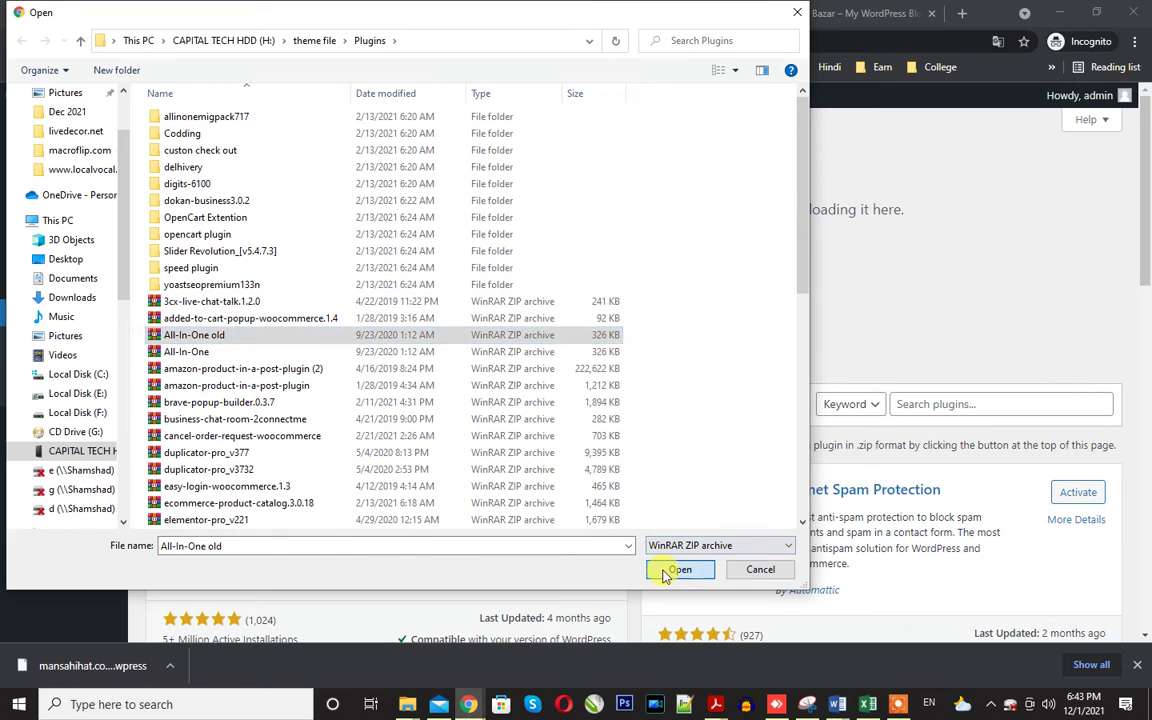
pyautogui.click(677, 570)
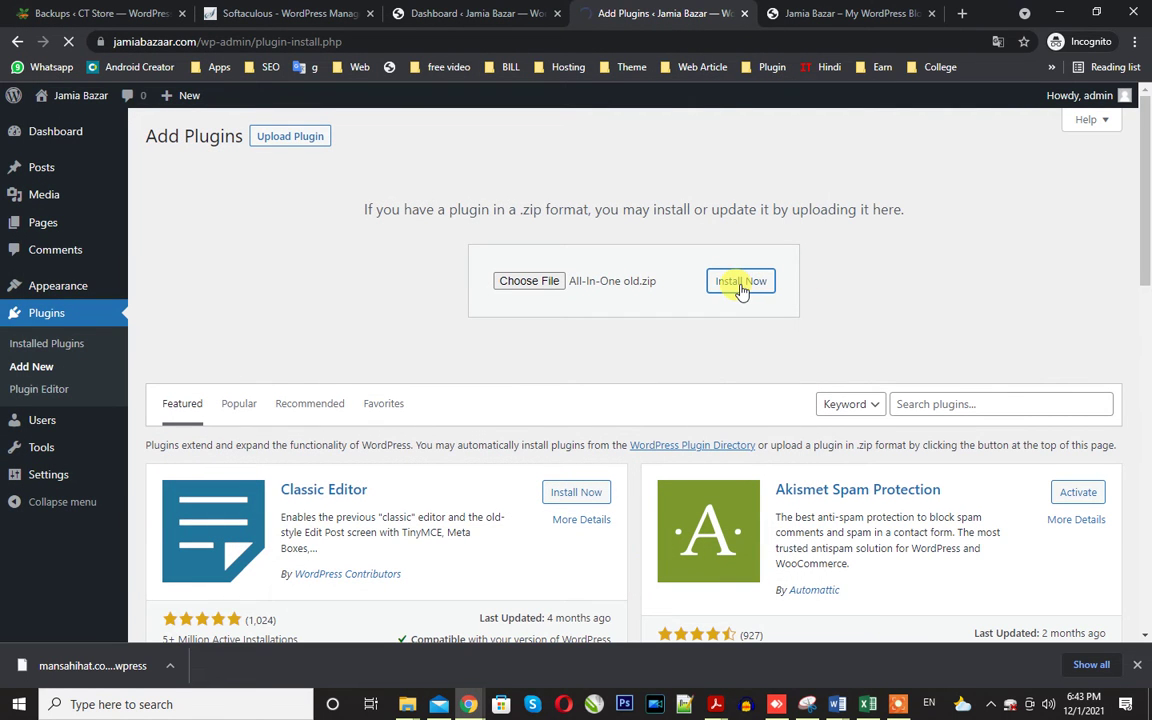
pyautogui.click(198, 257)
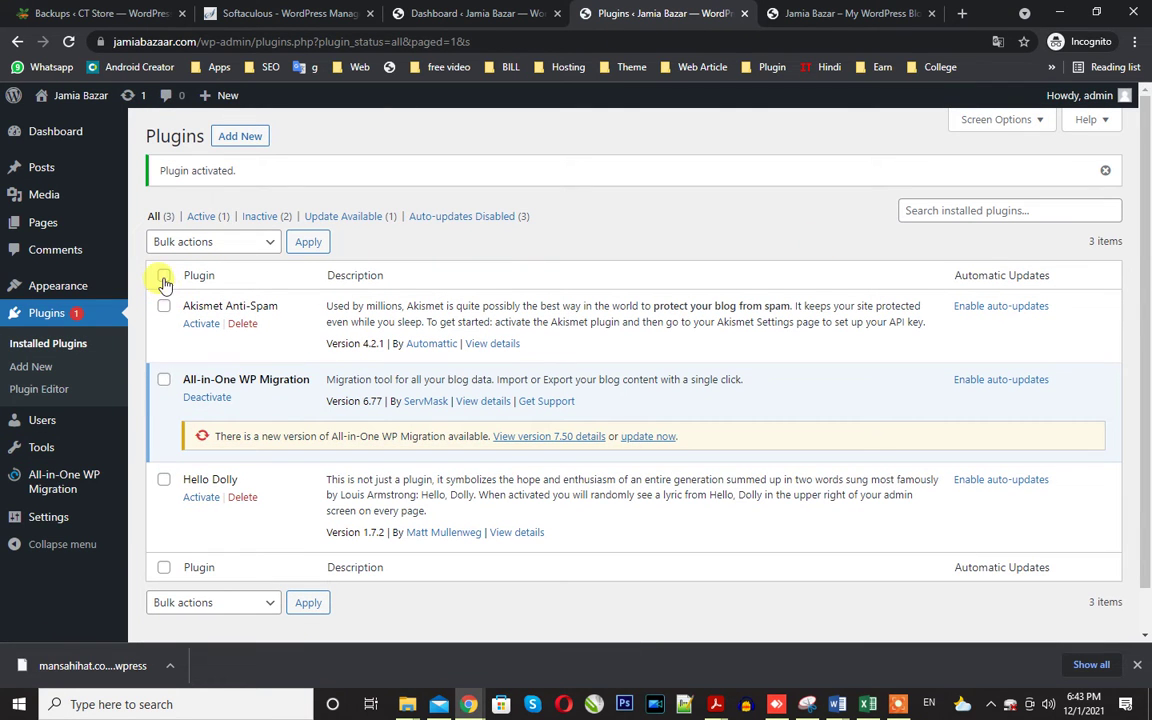
# Bulk-delete the Akismet and Hello Dolly plugins, keeping All-in-One WP Migration.
pyautogui.click(164, 279)
pyautogui.click(163, 379)
pyautogui.click(197, 245)
pyautogui.click(172, 326)
pyautogui.click(308, 242)
pyautogui.click(653, 148)
pyautogui.click(288, 13)
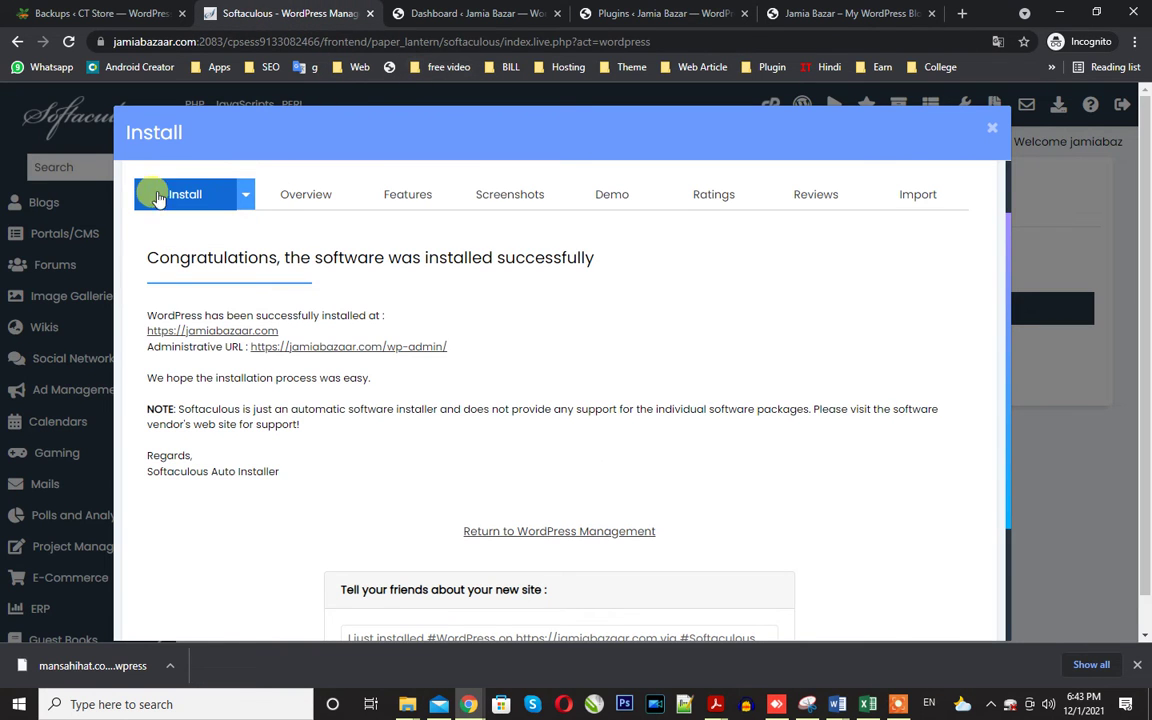
# Close the Softaculous success window and open cPanel's File Manager in a new tab.
pyautogui.click(988, 130)
pyautogui.rightClick(779, 104)
pyautogui.click(823, 116)
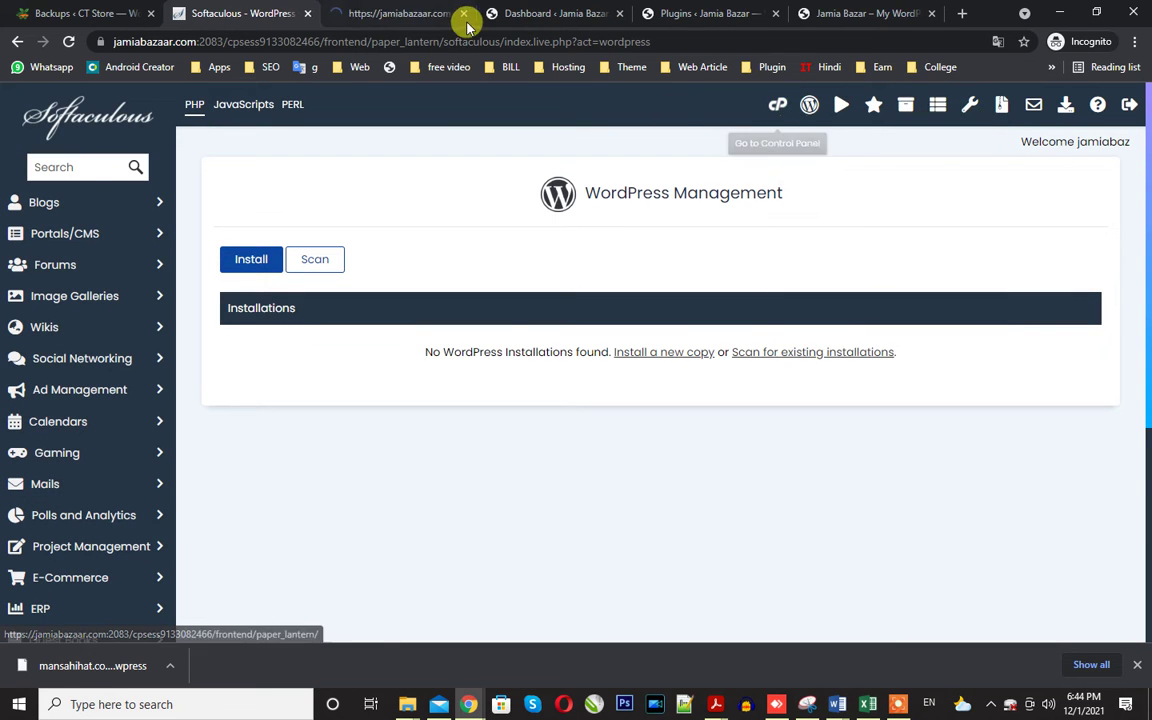
pyautogui.click(466, 24)
pyautogui.scroll(-3, 160, 463)
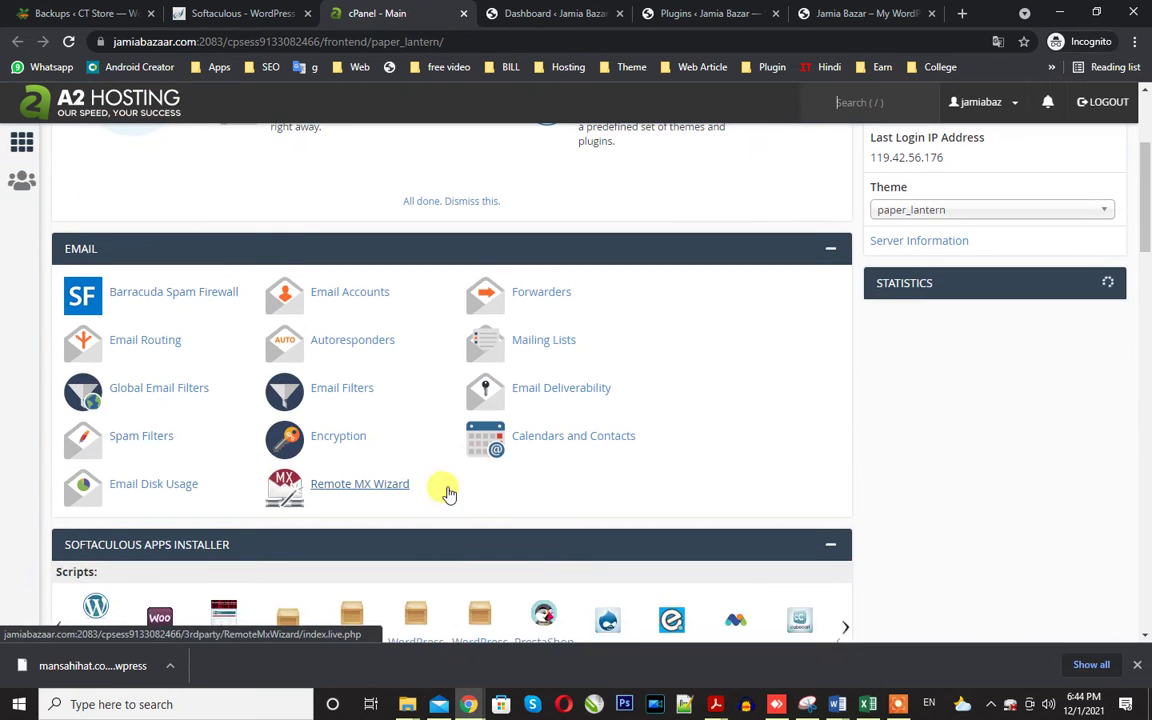
pyautogui.scroll(-3, 448, 492)
pyautogui.scroll(2, 288, 400)
pyautogui.scroll(-3, 287, 380)
pyautogui.scroll(-1, 287, 380)
pyautogui.click(145, 354)
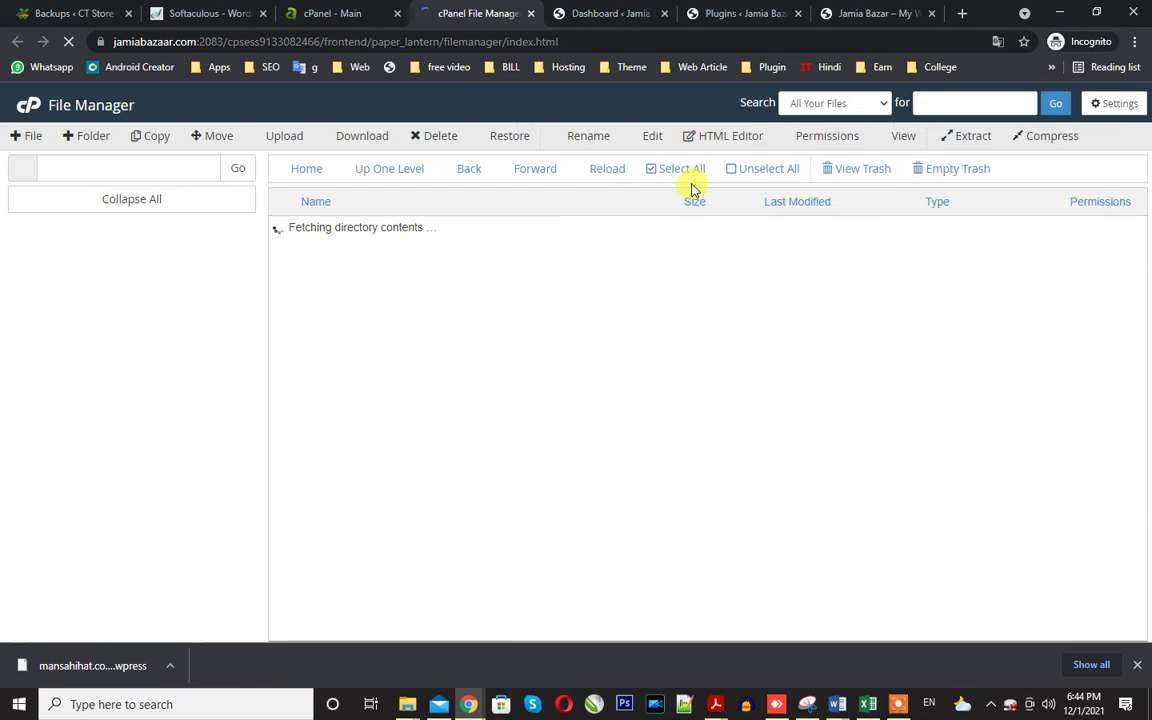
# Navigate into public_html/wp-content/ai1wm-backups.
pyautogui.doubleClick(366, 329)
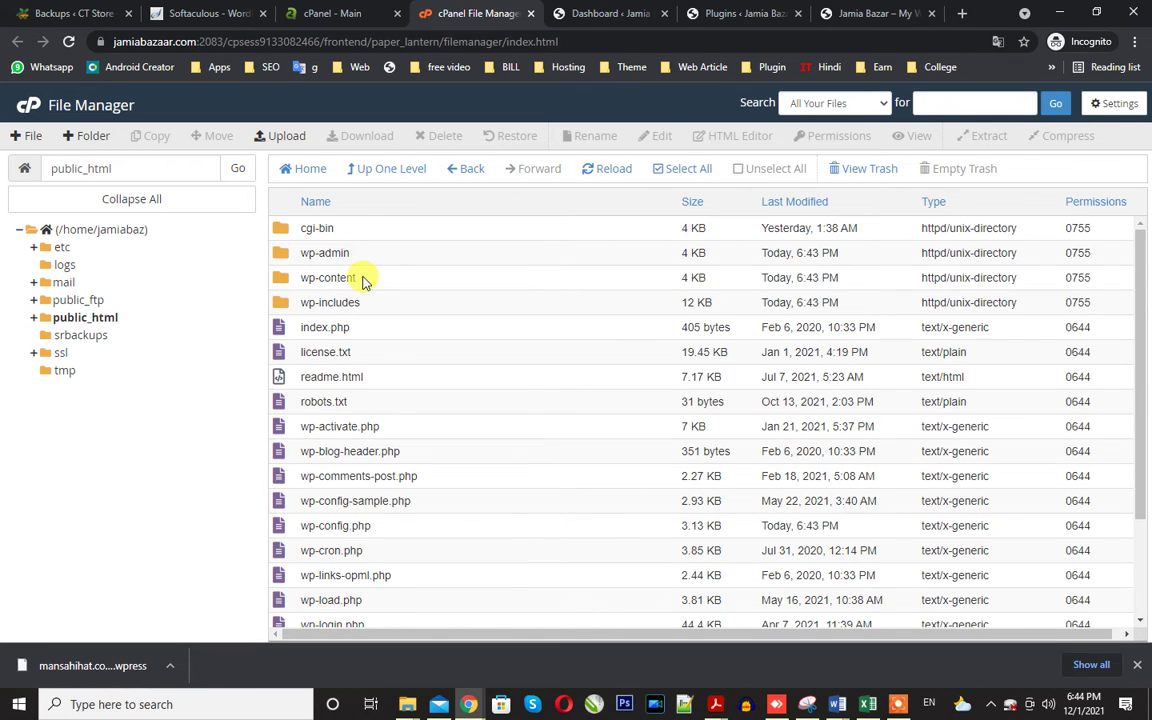
pyautogui.doubleClick(362, 279)
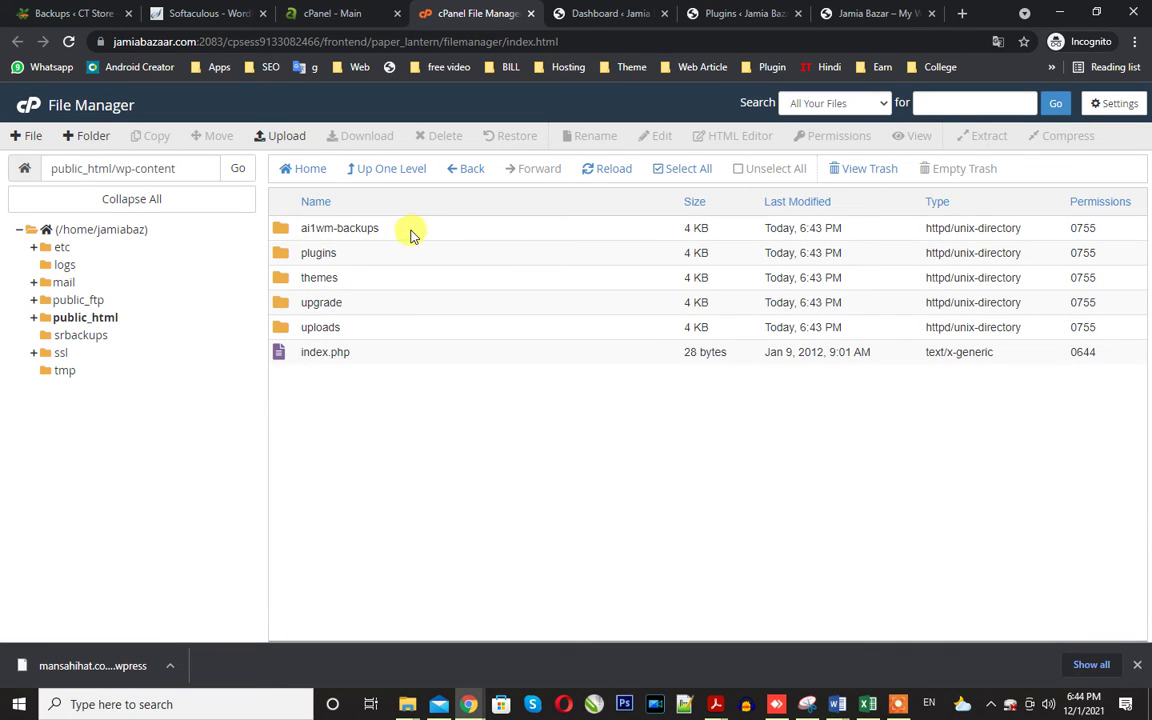
pyautogui.click(407, 230)
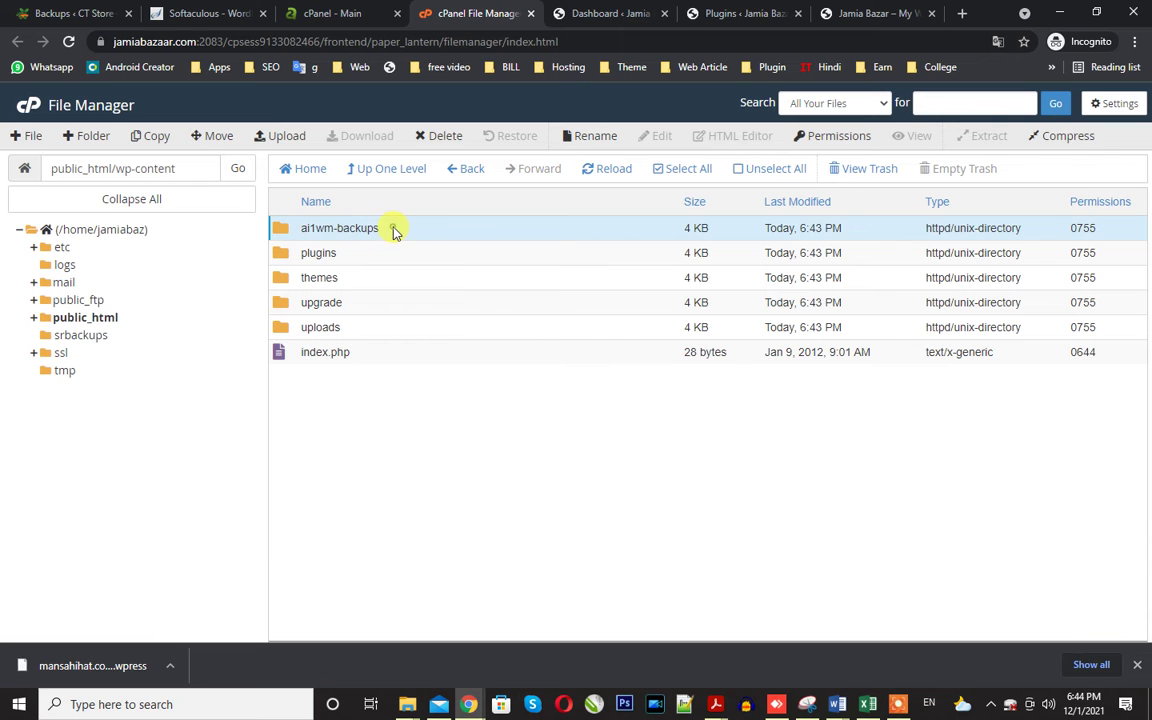
pyautogui.doubleClick(395, 230)
# Upload the .wpress site backup from Downloads into ai1wm-backups.
pyautogui.click(284, 138)
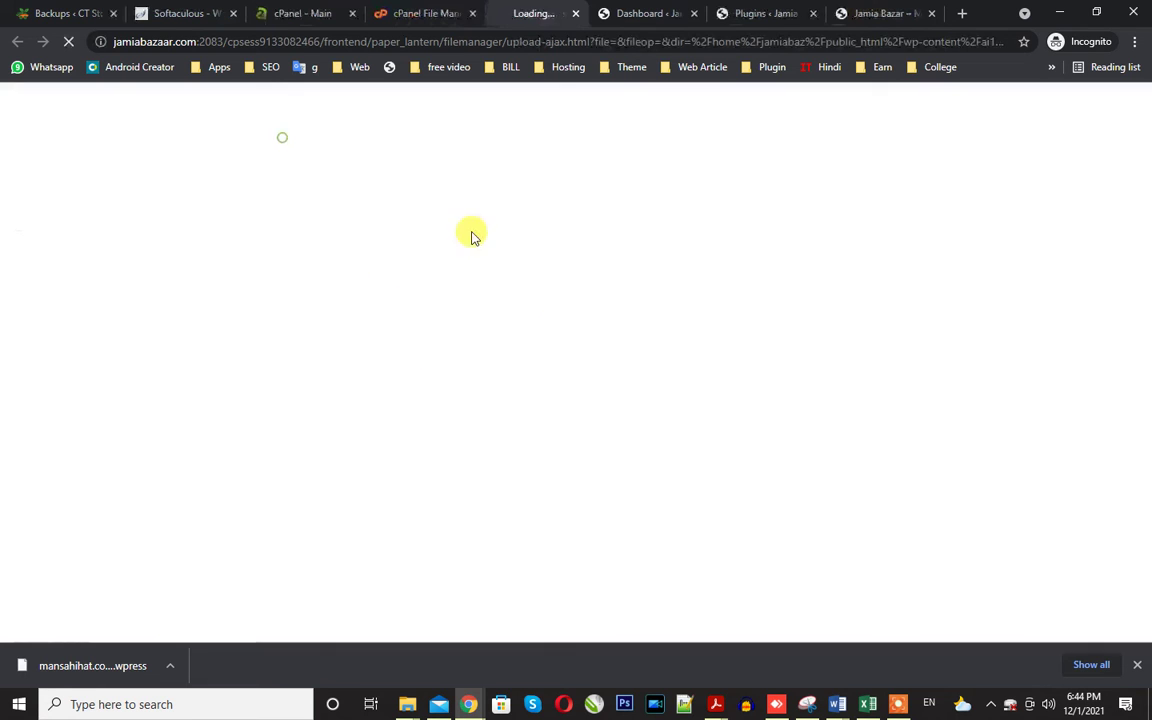
pyautogui.click(575, 363)
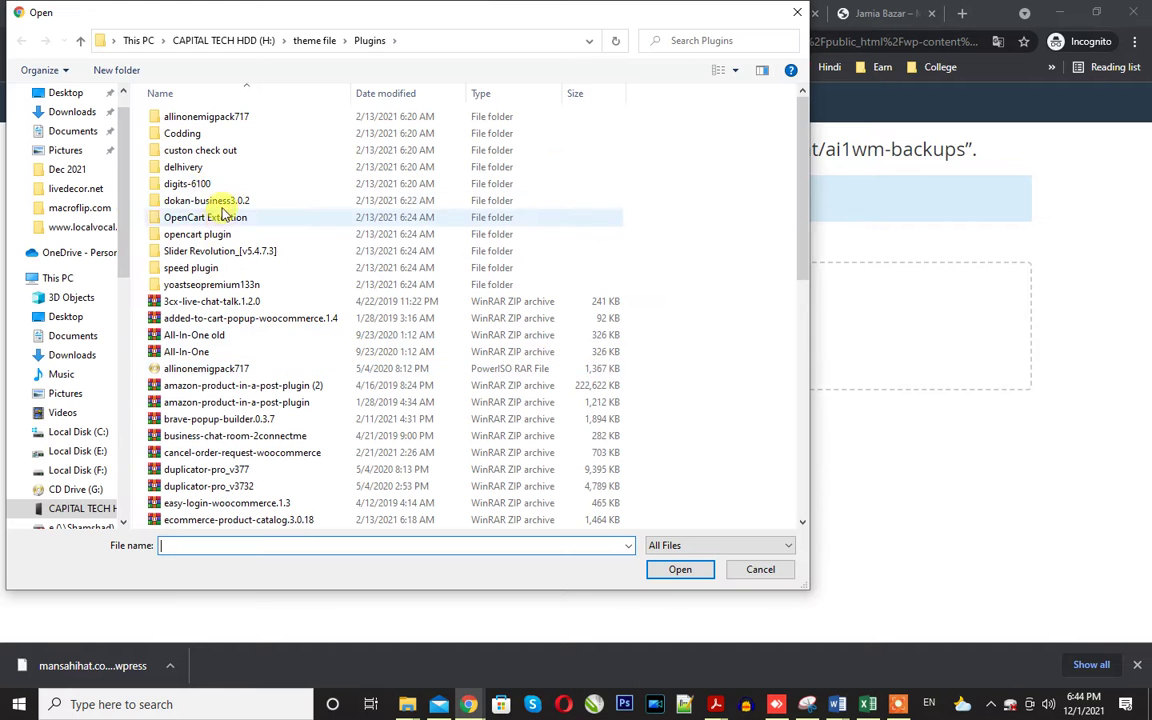
pyautogui.click(57, 114)
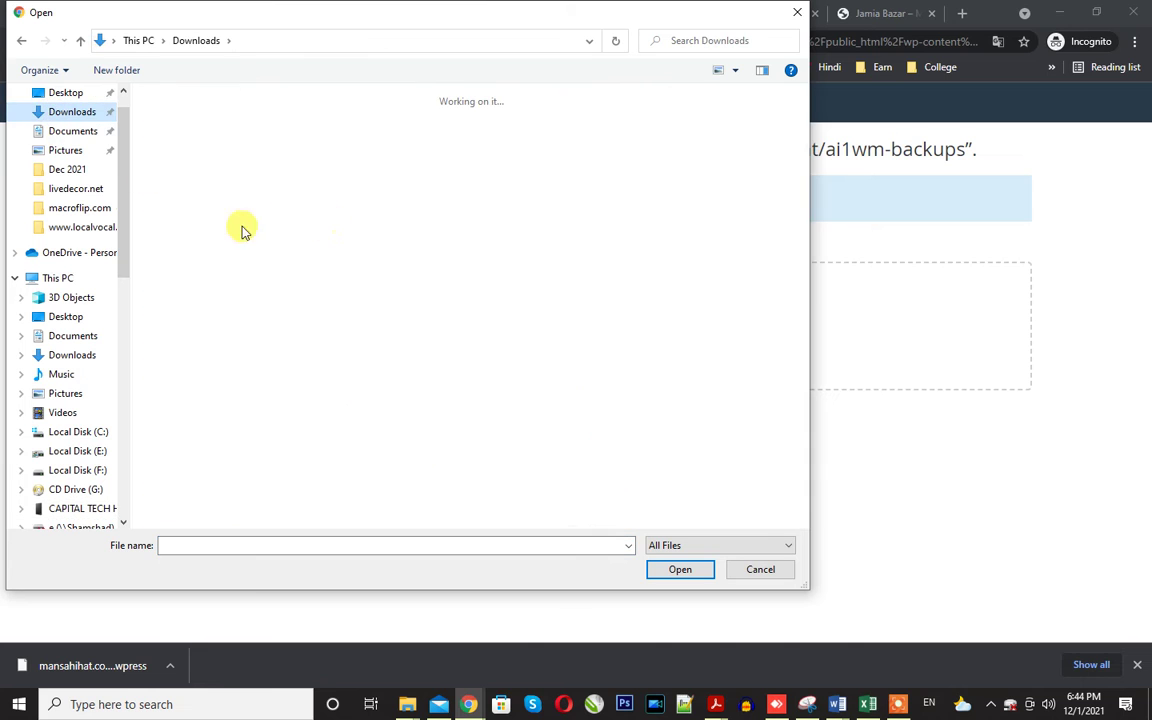
pyautogui.click(200, 215)
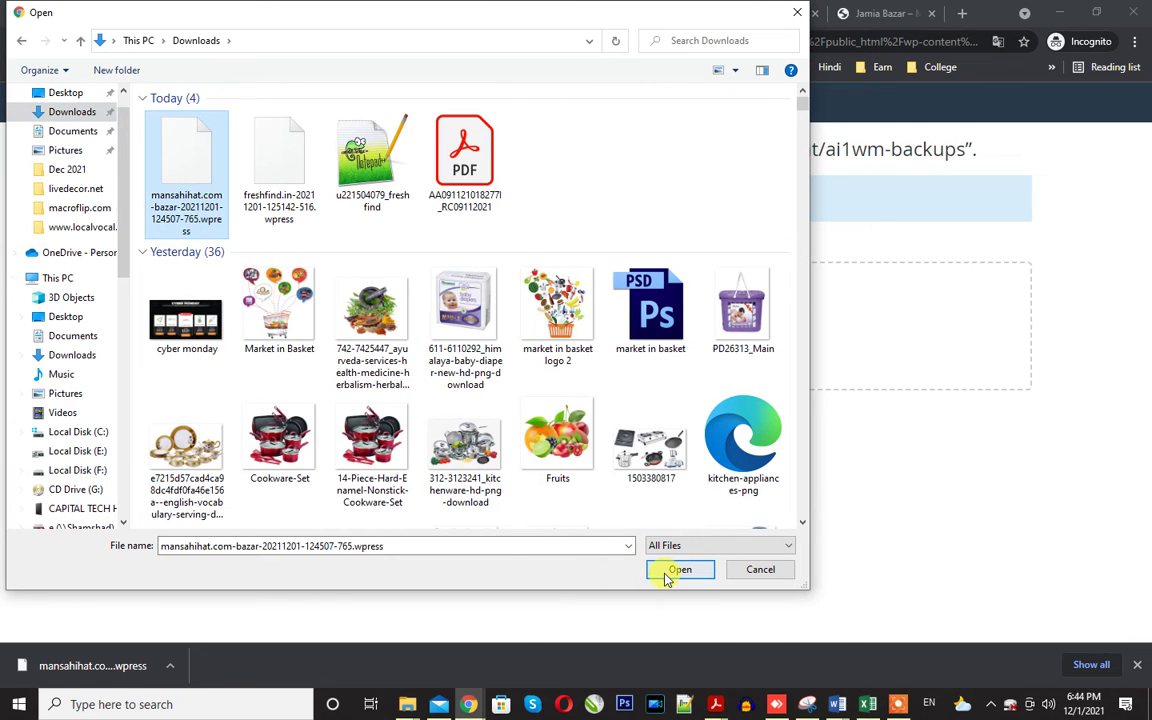
pyautogui.click(678, 570)
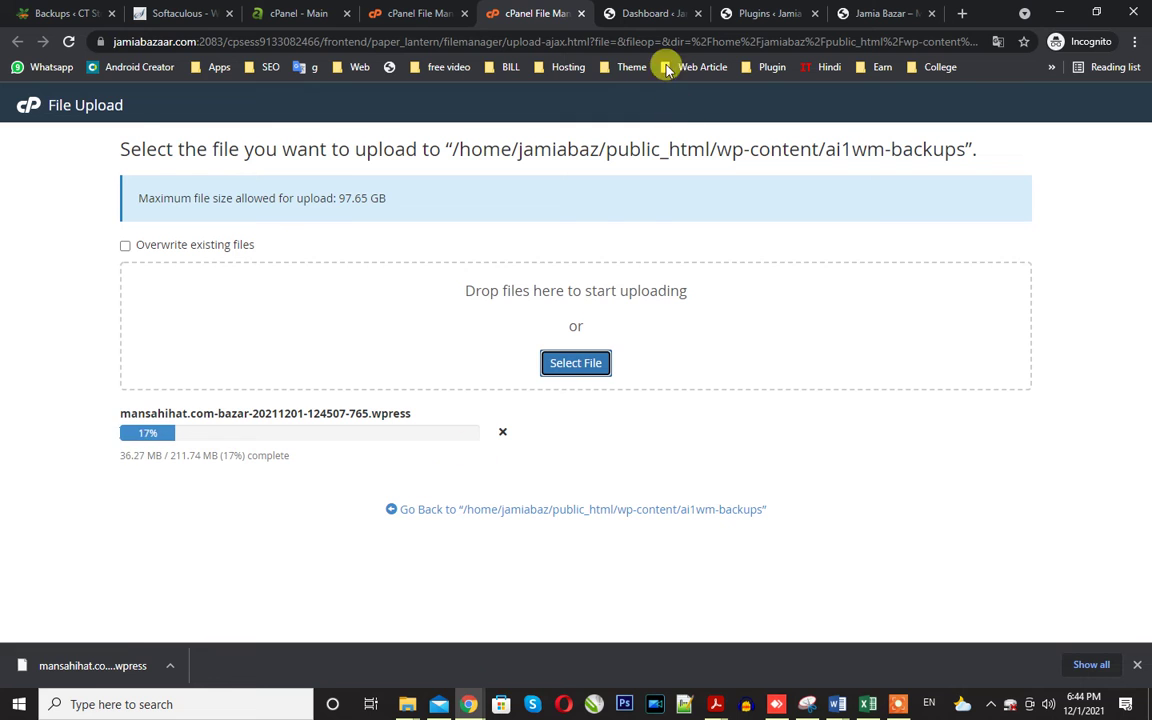
# Show the Posts list in the Jamia Bazar WordPress admin.
pyautogui.click(632, 12)
pyautogui.scroll(2, 231, 317)
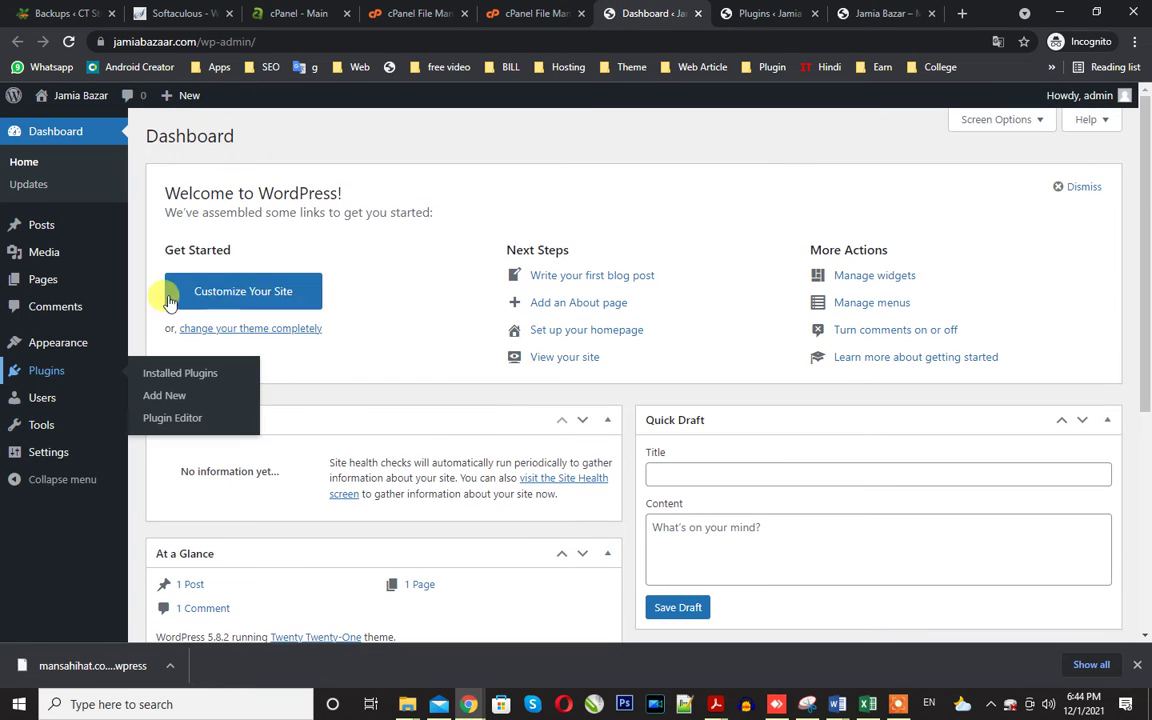
pyautogui.click(36, 226)
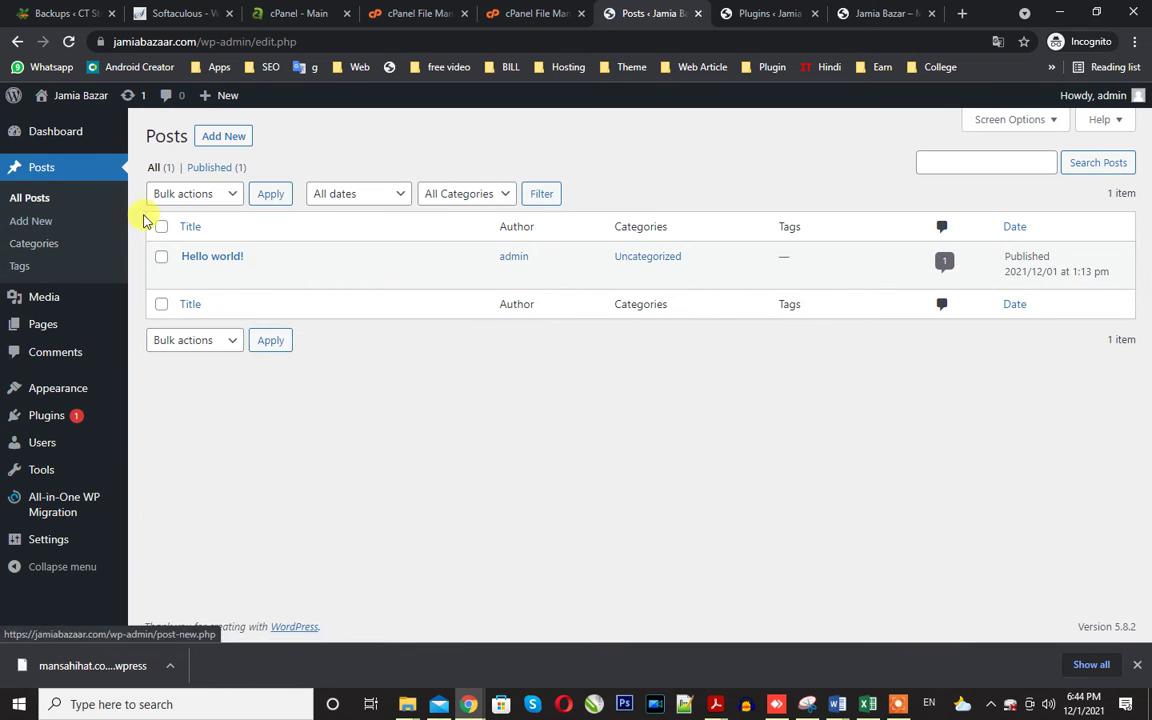
# Trash the Hello world! post, then delete it permanently from the Trash.
pyautogui.click(222, 196)
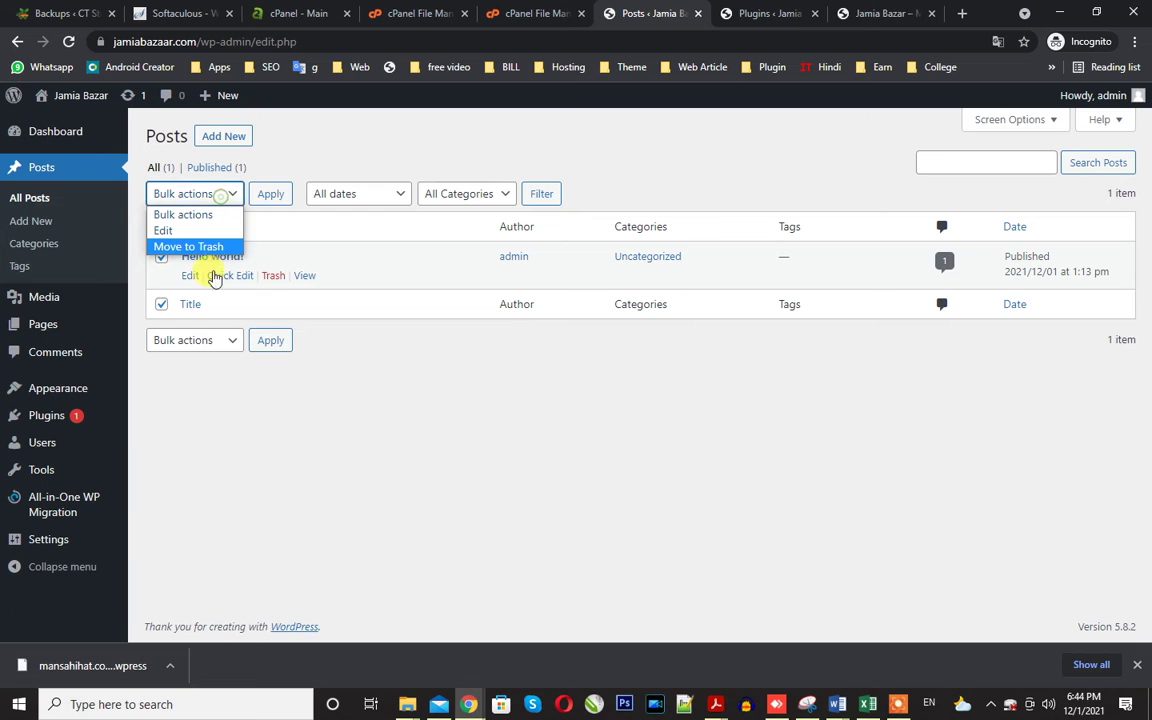
pyautogui.click(193, 247)
pyautogui.click(262, 196)
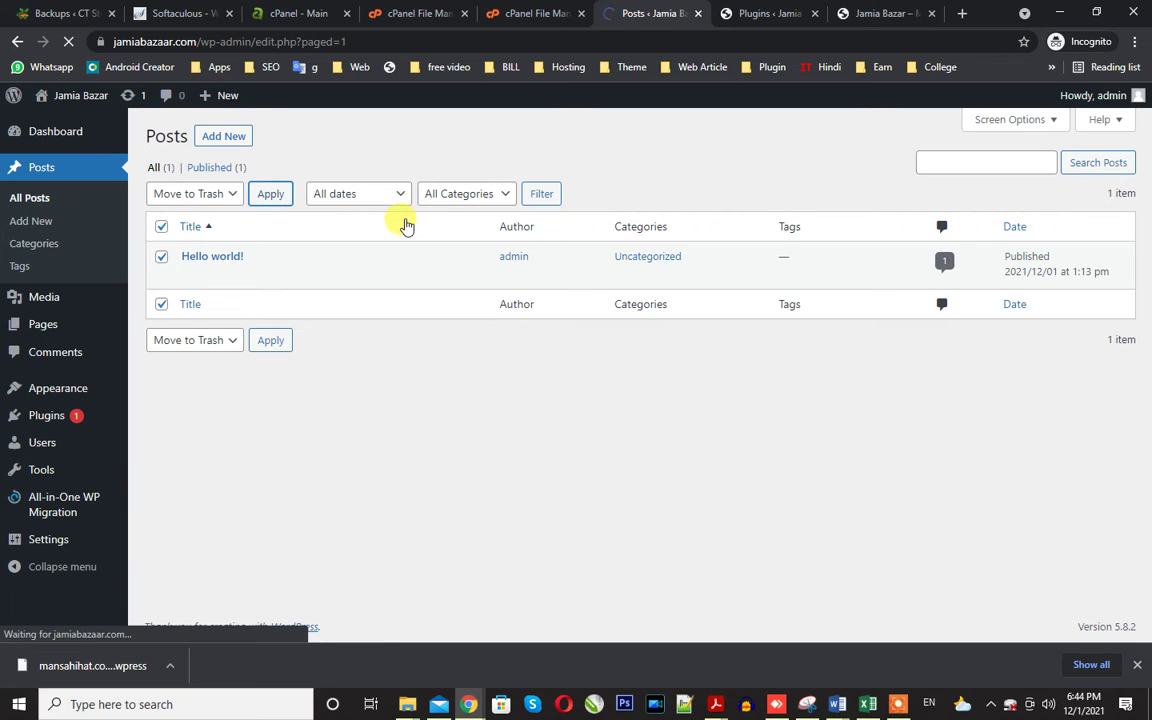
pyautogui.click(218, 218)
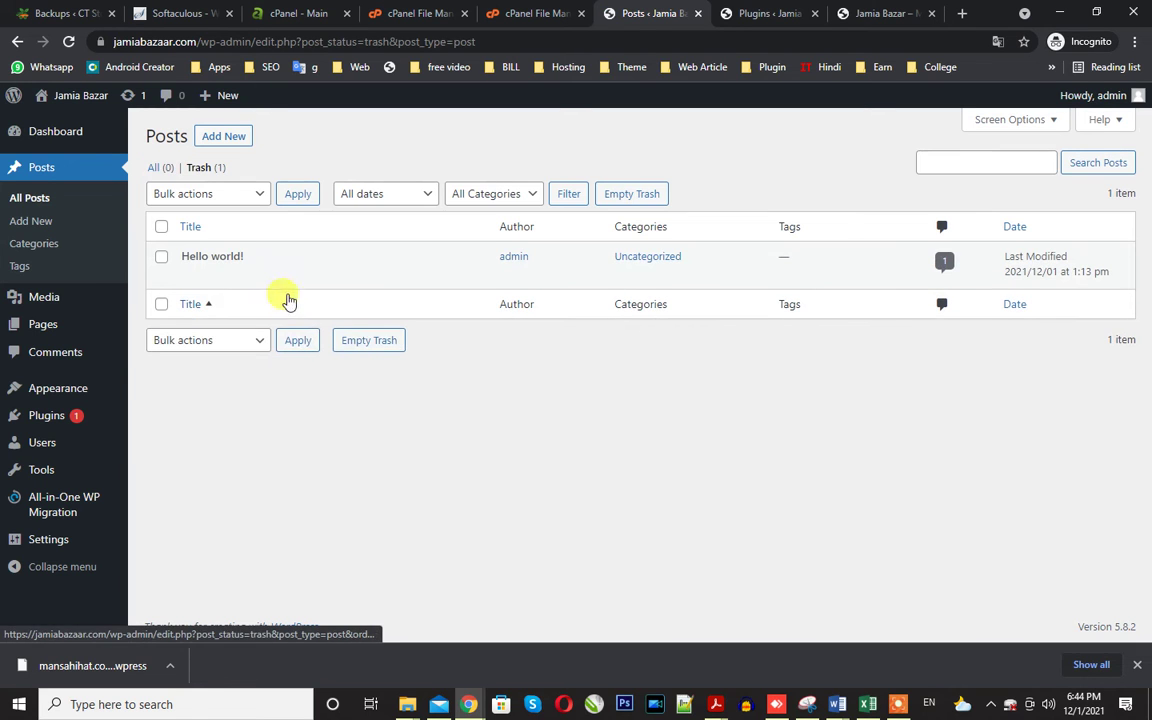
pyautogui.click(268, 278)
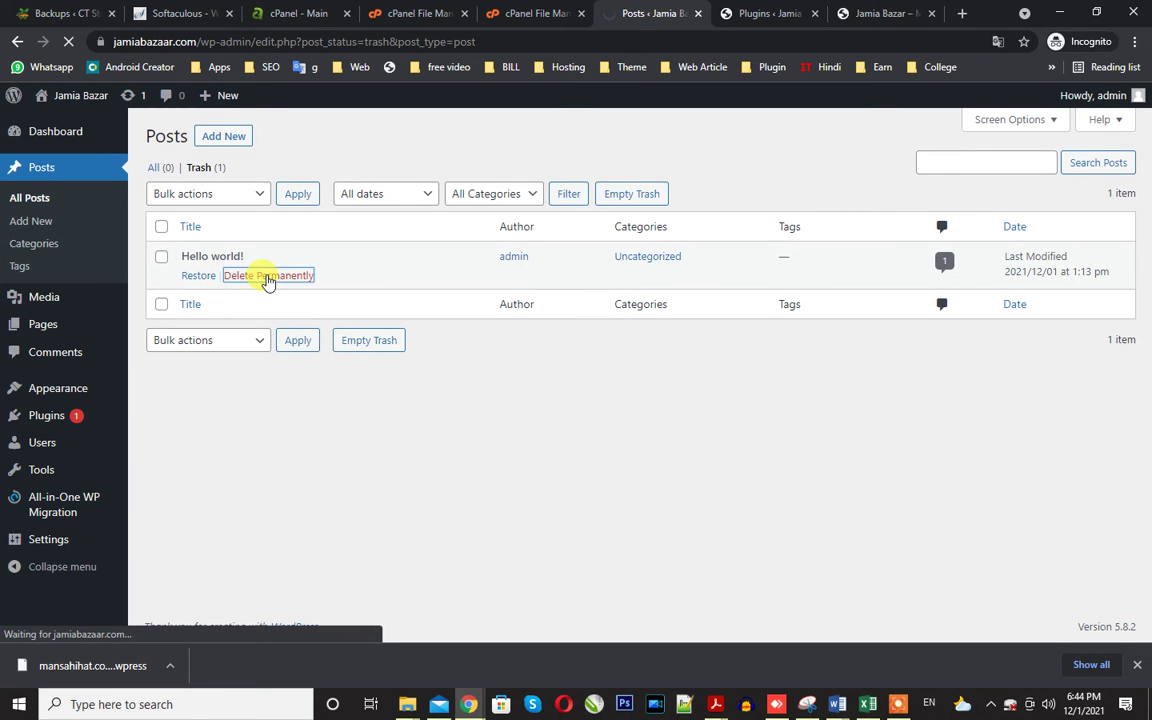
# Trash the Privacy Policy and Sample Page pages, then bulk-delete both permanently.
pyautogui.click(48, 328)
pyautogui.click(161, 226)
pyautogui.click(195, 193)
pyautogui.click(198, 248)
pyautogui.click(254, 198)
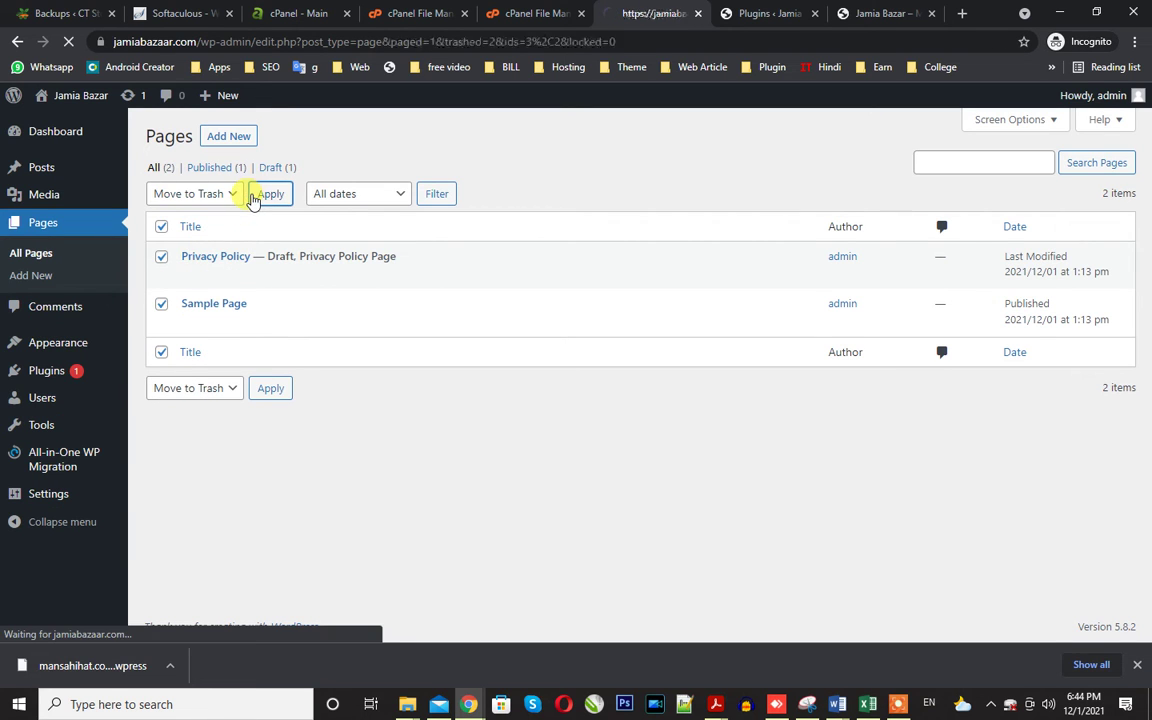
pyautogui.click(195, 218)
pyautogui.click(161, 226)
pyautogui.click(195, 193)
pyautogui.click(190, 247)
pyautogui.click(295, 196)
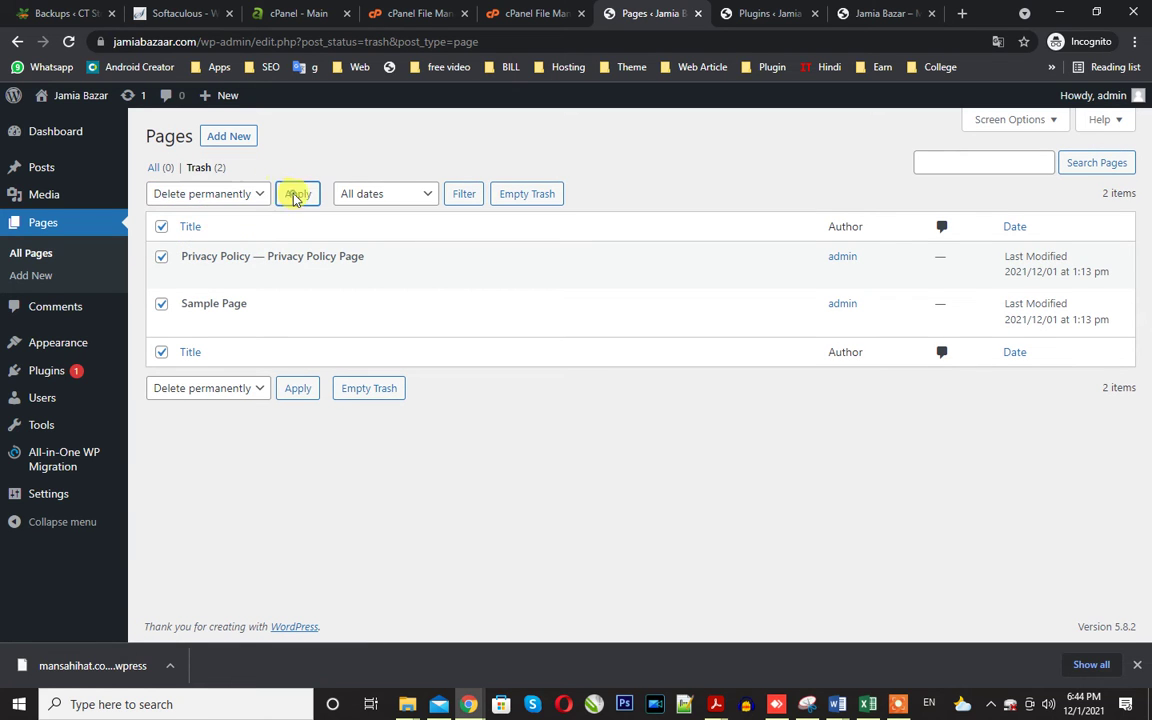
# Open the Widgets editor and step through the welcome guide to dismiss it.
pyautogui.moveTo(110, 342)
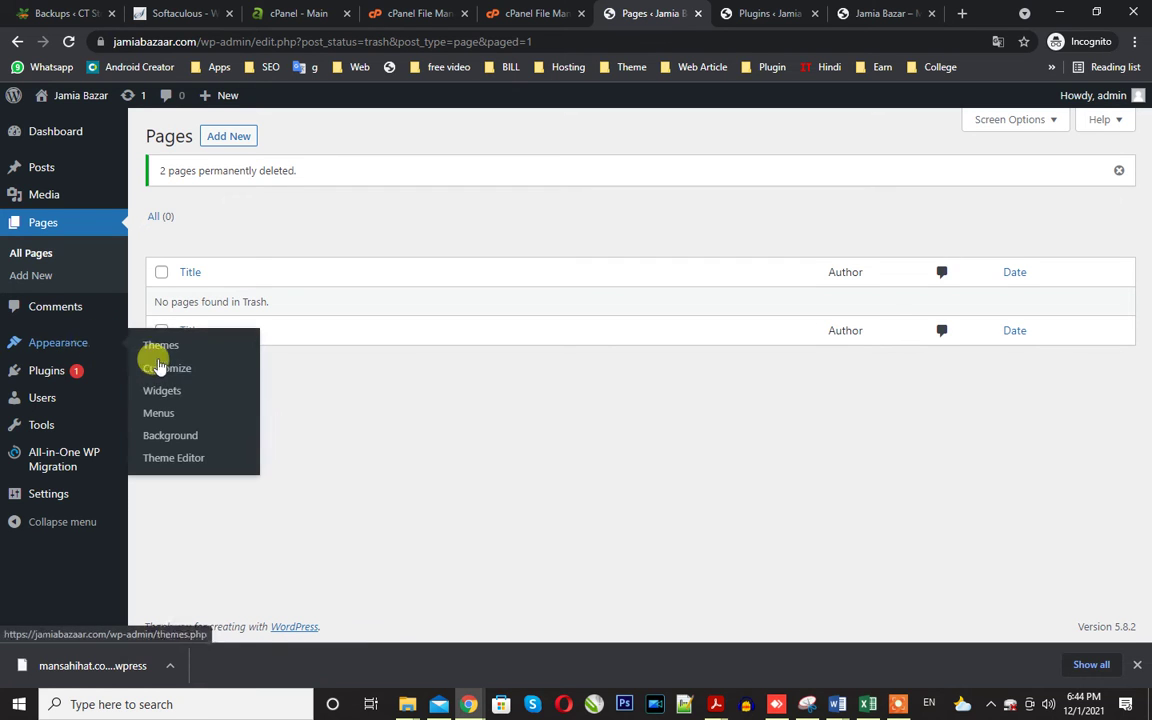
pyautogui.click(160, 390)
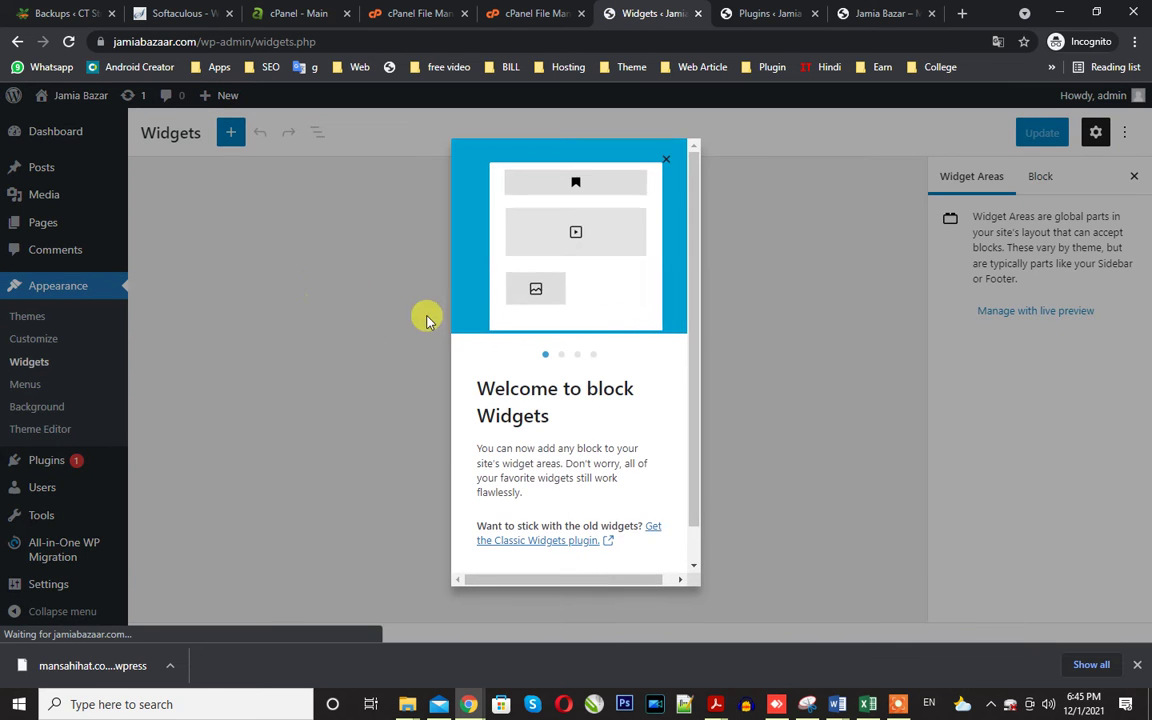
pyautogui.click(661, 556)
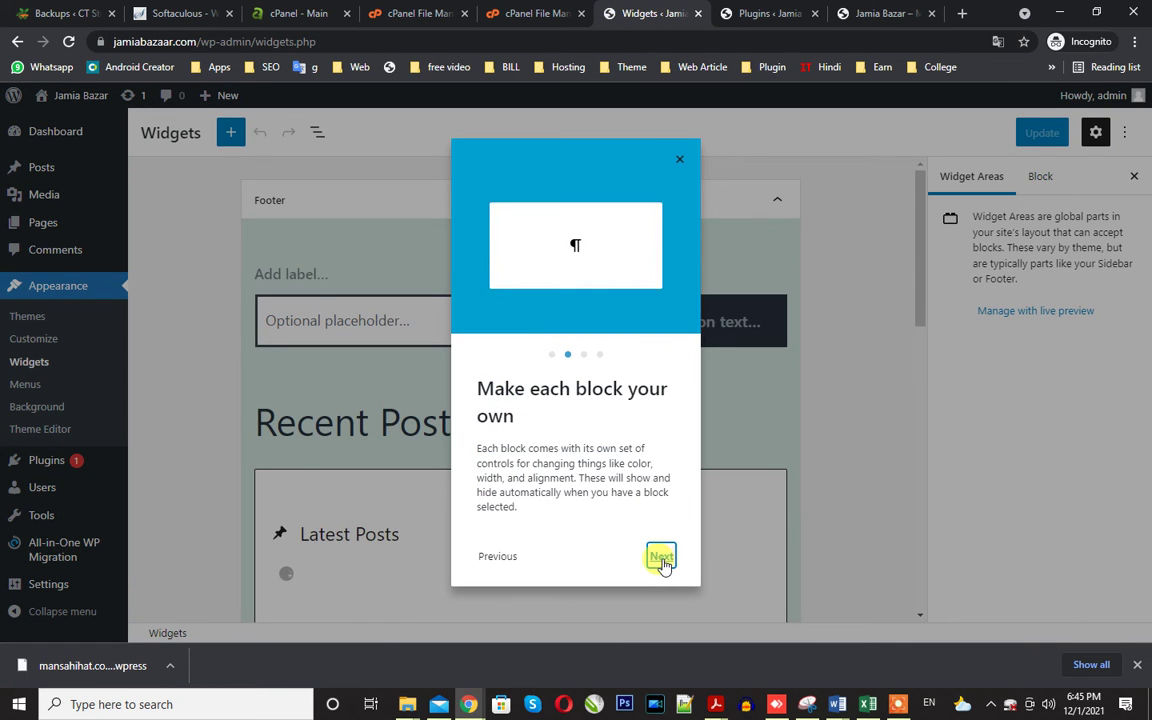
pyautogui.click(661, 556)
pyautogui.click(662, 558)
pyautogui.click(663, 560)
pyautogui.scroll(-4, 699, 515)
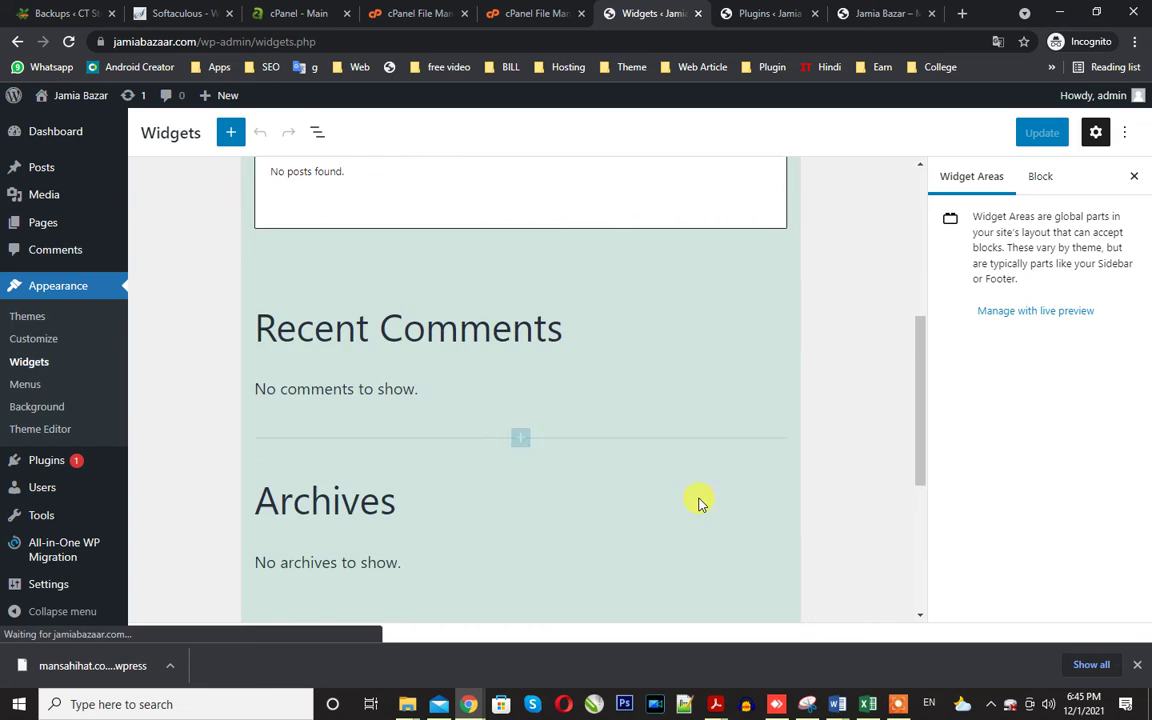
pyautogui.scroll(2, 470, 368)
# Remove the Latest Posts and Latest Comments blocks plus their Recent Posts and Recent Comments headings.
pyautogui.click(446, 320)
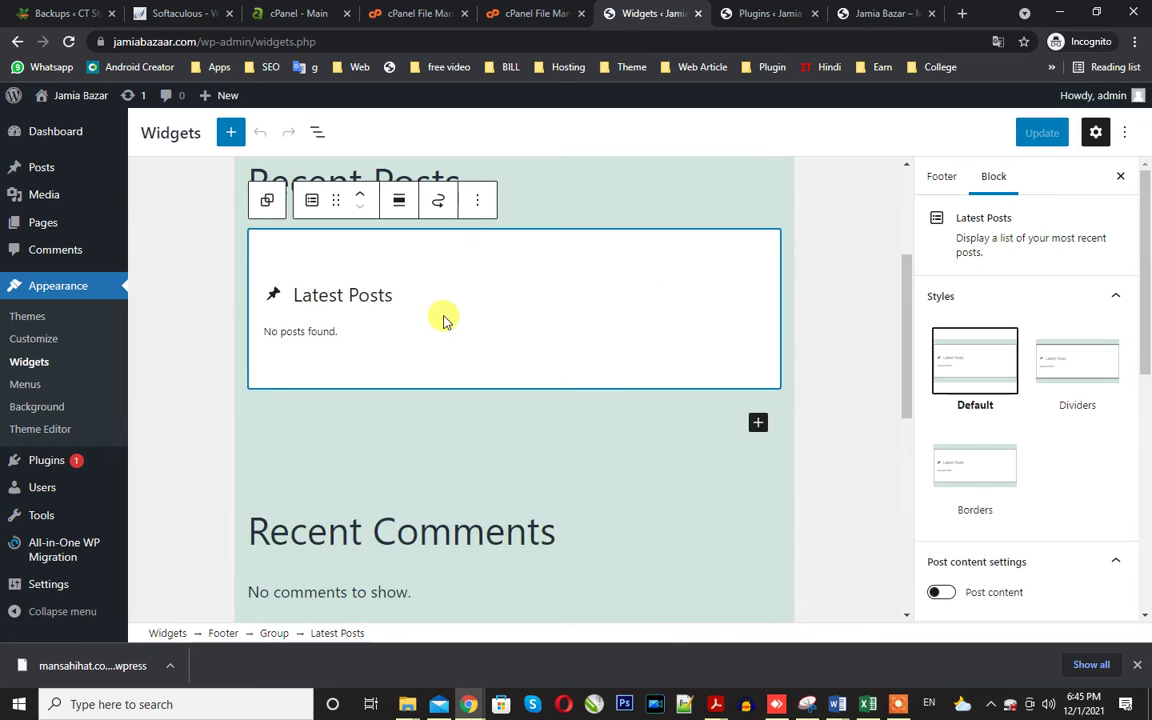
pyautogui.click(477, 200)
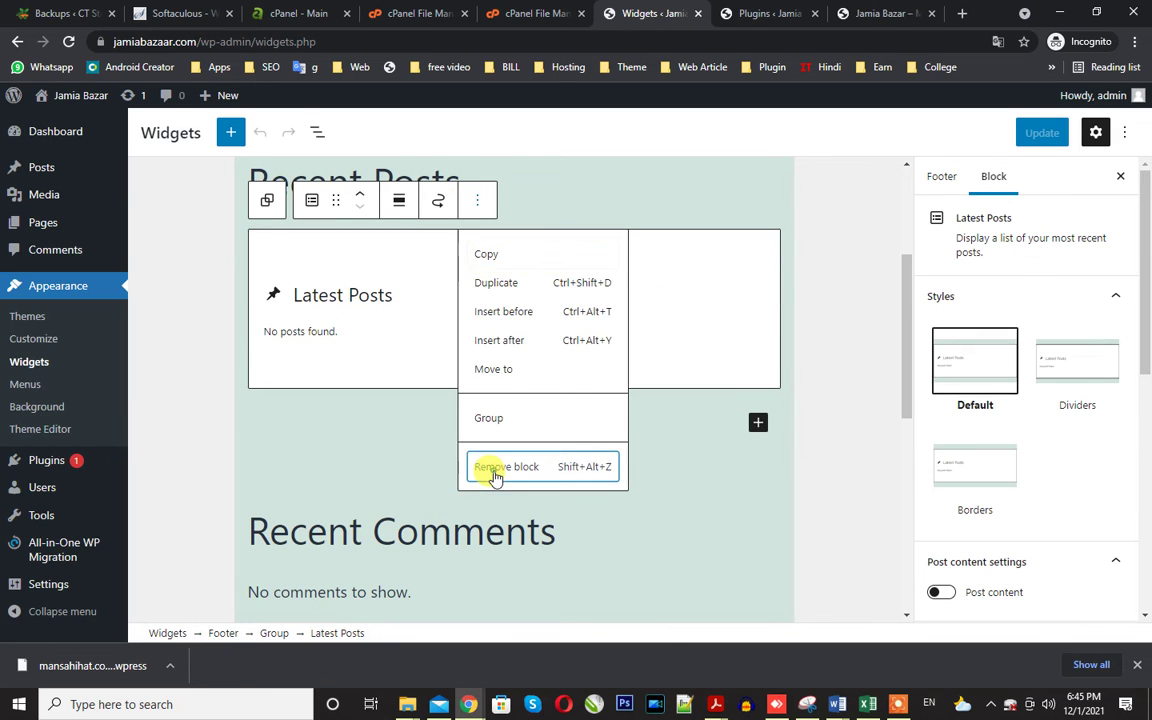
pyautogui.click(425, 465)
pyautogui.click(383, 338)
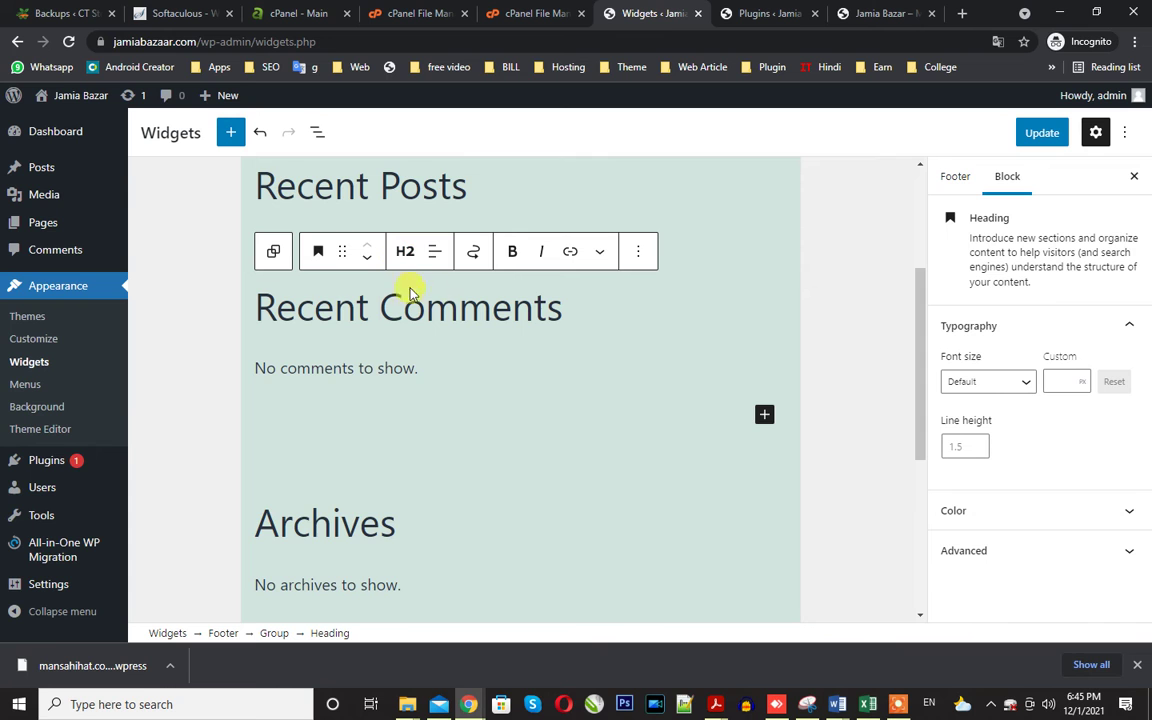
pyautogui.click(636, 251)
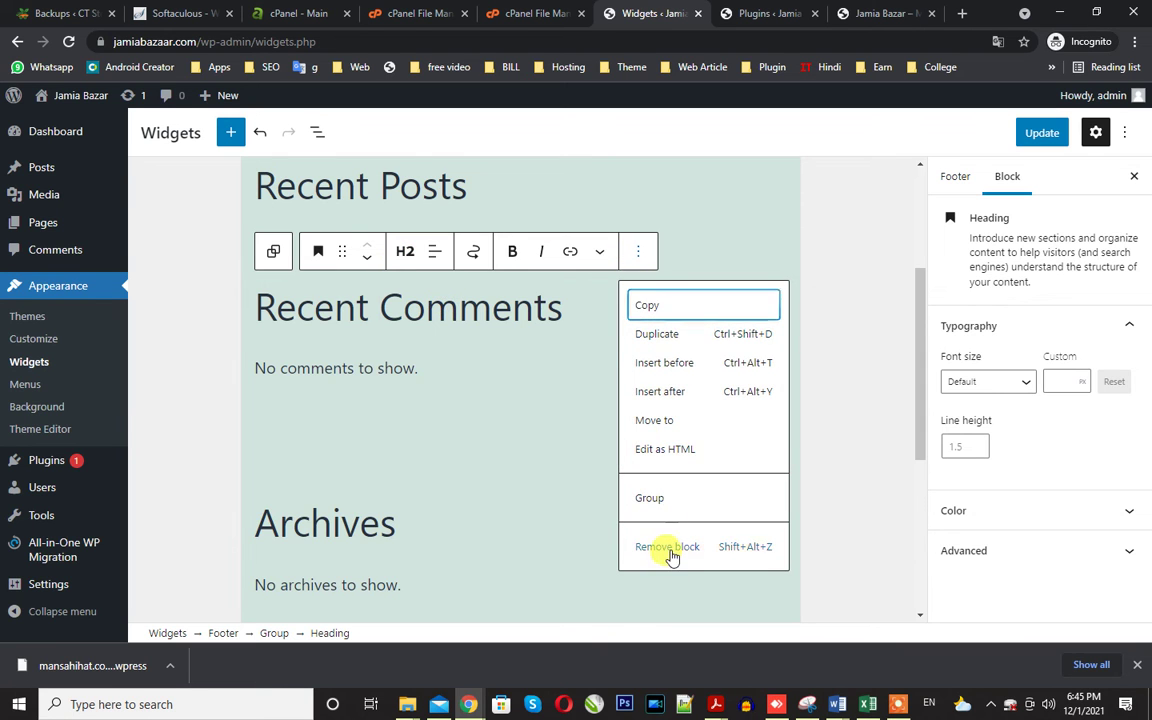
pyautogui.click(672, 550)
pyautogui.click(330, 292)
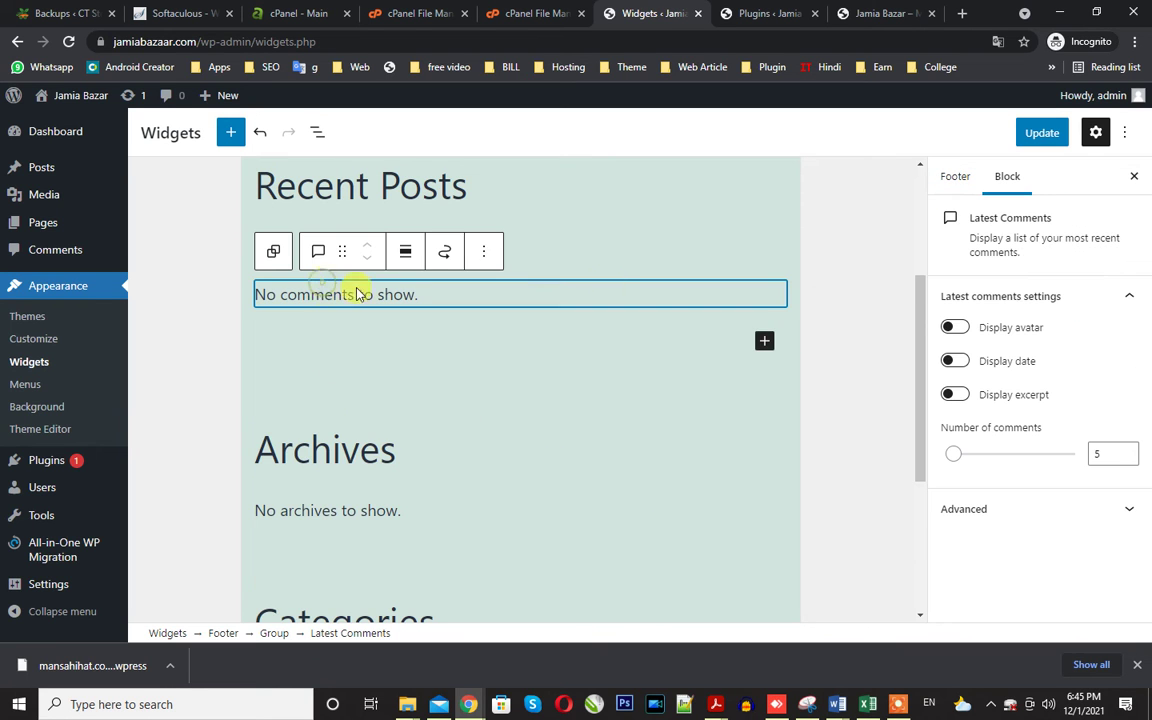
pyautogui.click(477, 249)
pyautogui.click(509, 520)
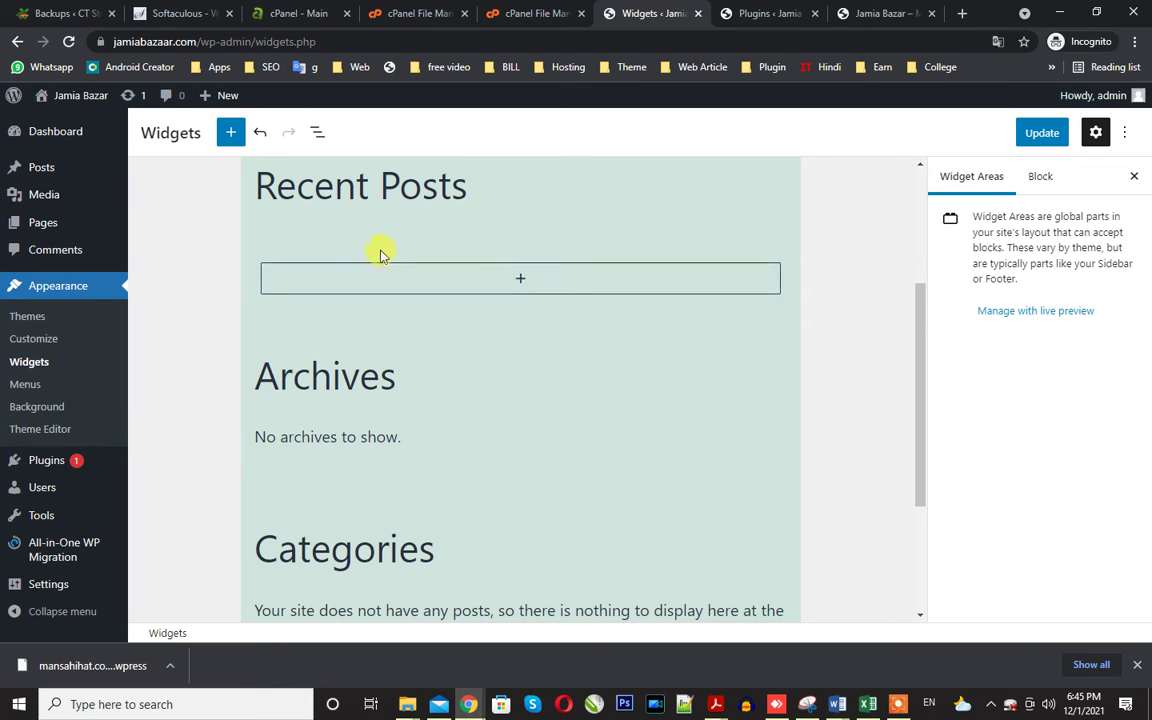
pyautogui.click(368, 193)
pyautogui.click(638, 179)
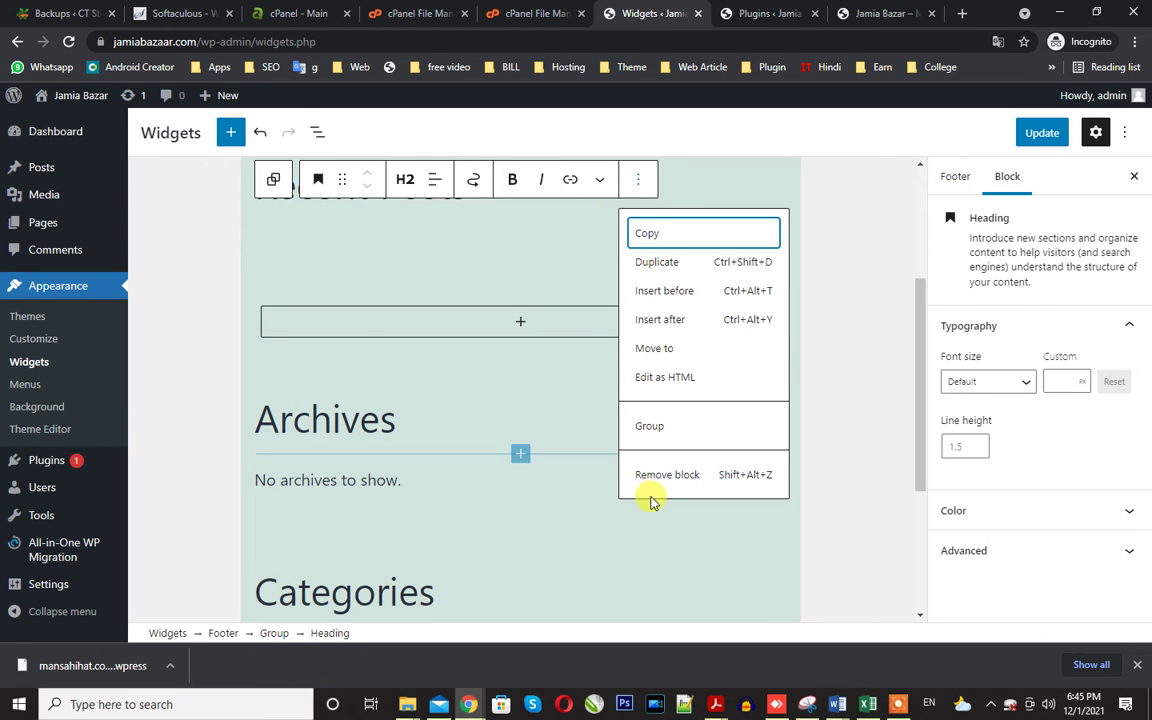
pyautogui.click(656, 476)
# Remove the Archives and Categories heading blocks from the footer.
pyautogui.click(361, 412)
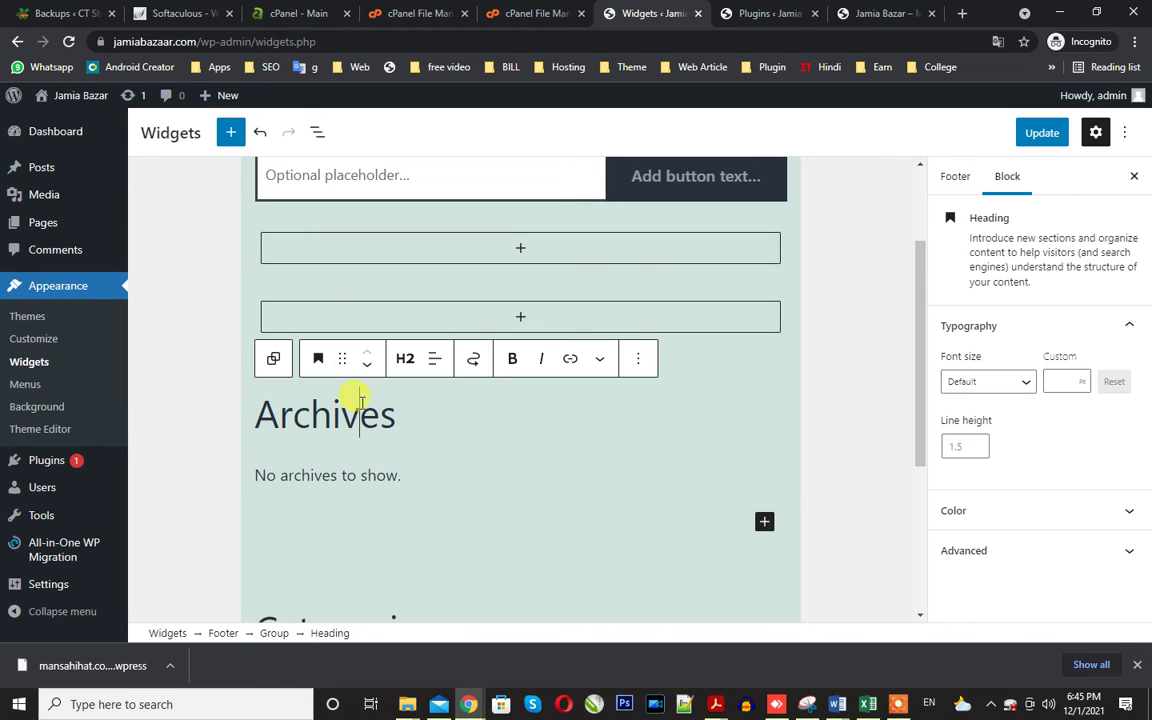
pyautogui.click(648, 364)
pyautogui.scroll(-1, 653, 600)
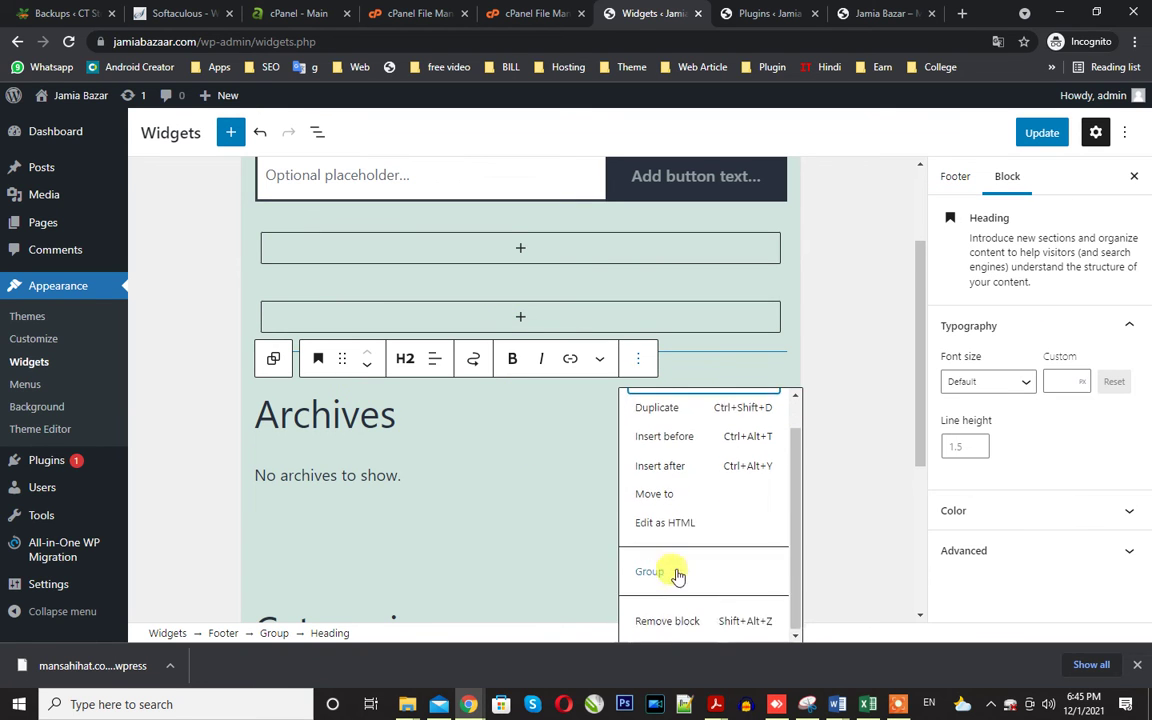
pyautogui.click(663, 620)
pyautogui.scroll(-2, 334, 411)
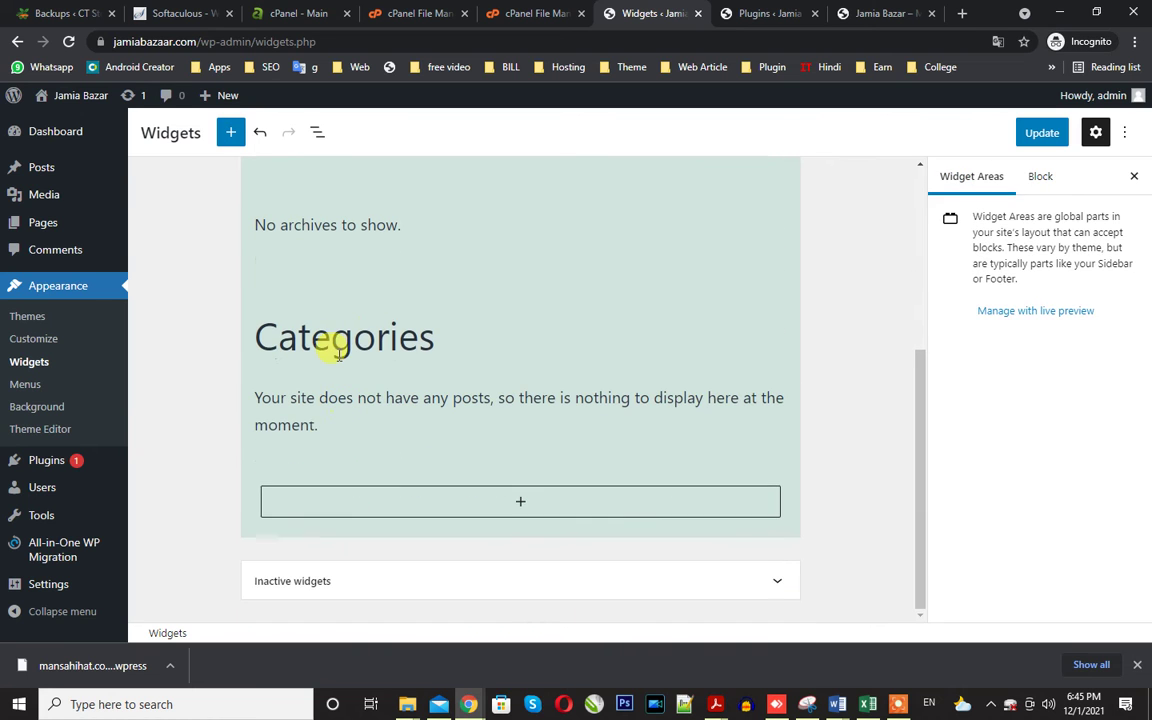
pyautogui.click(331, 338)
pyautogui.click(639, 285)
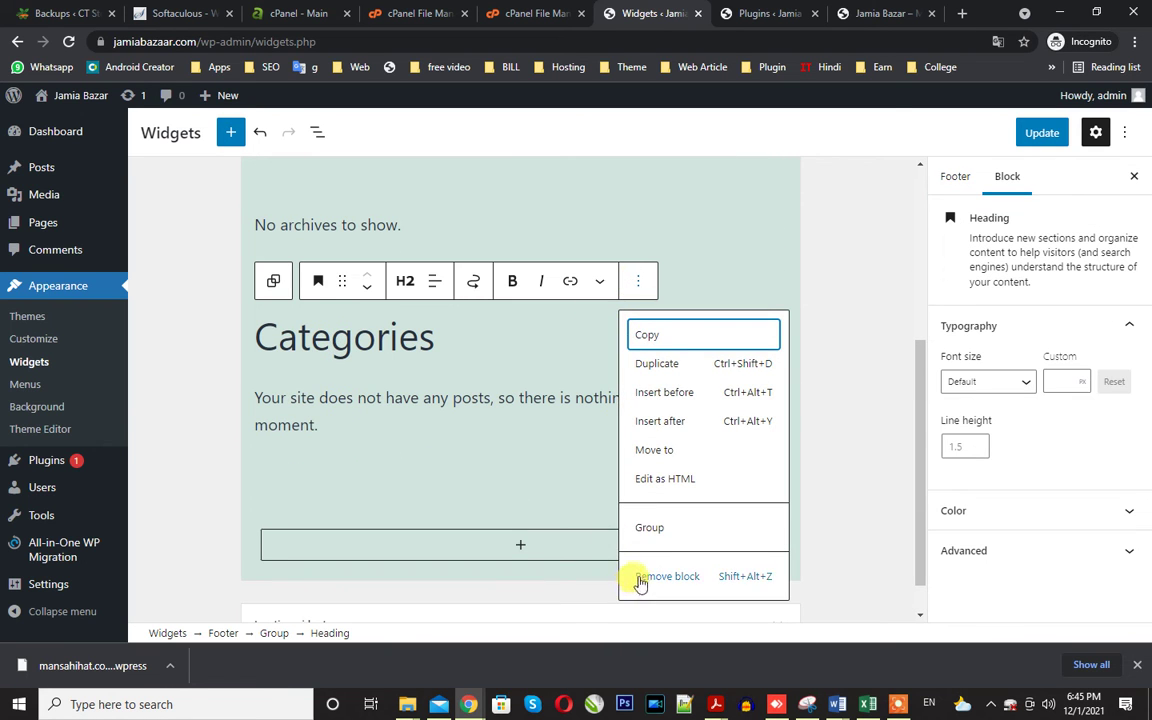
pyautogui.click(640, 578)
# Remove the Categories and Archives widget blocks, expand Inactive widgets, and save with Update.
pyautogui.click(446, 403)
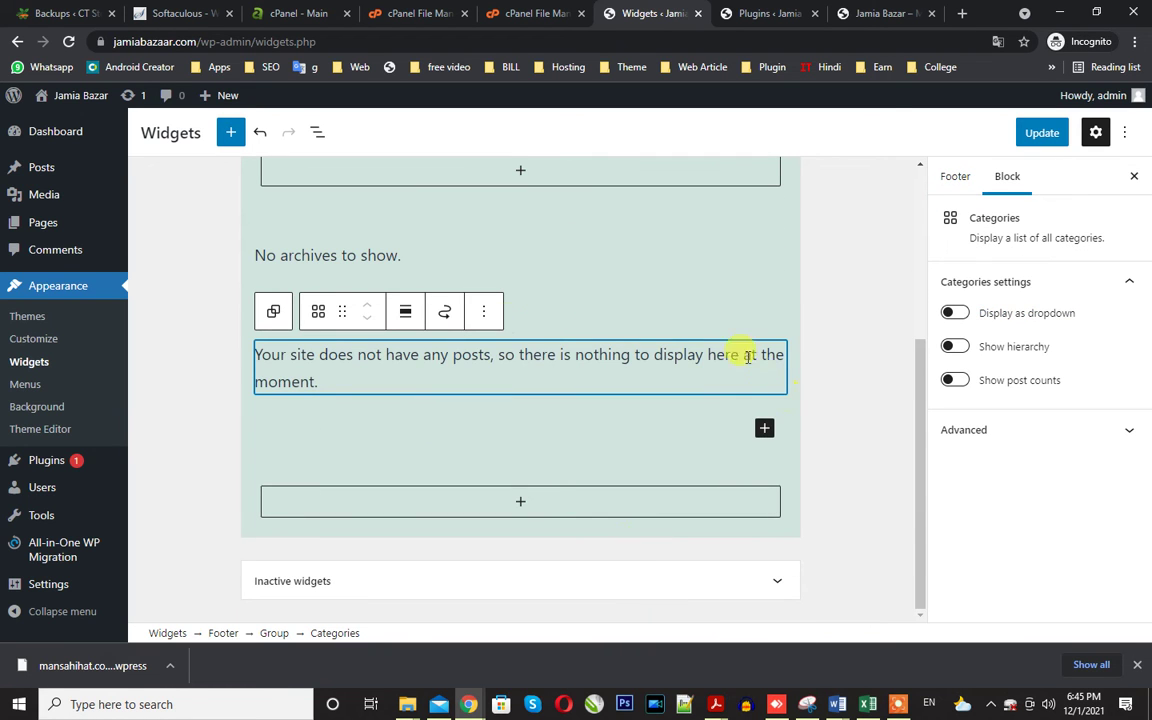
pyautogui.click(476, 312)
pyautogui.click(517, 580)
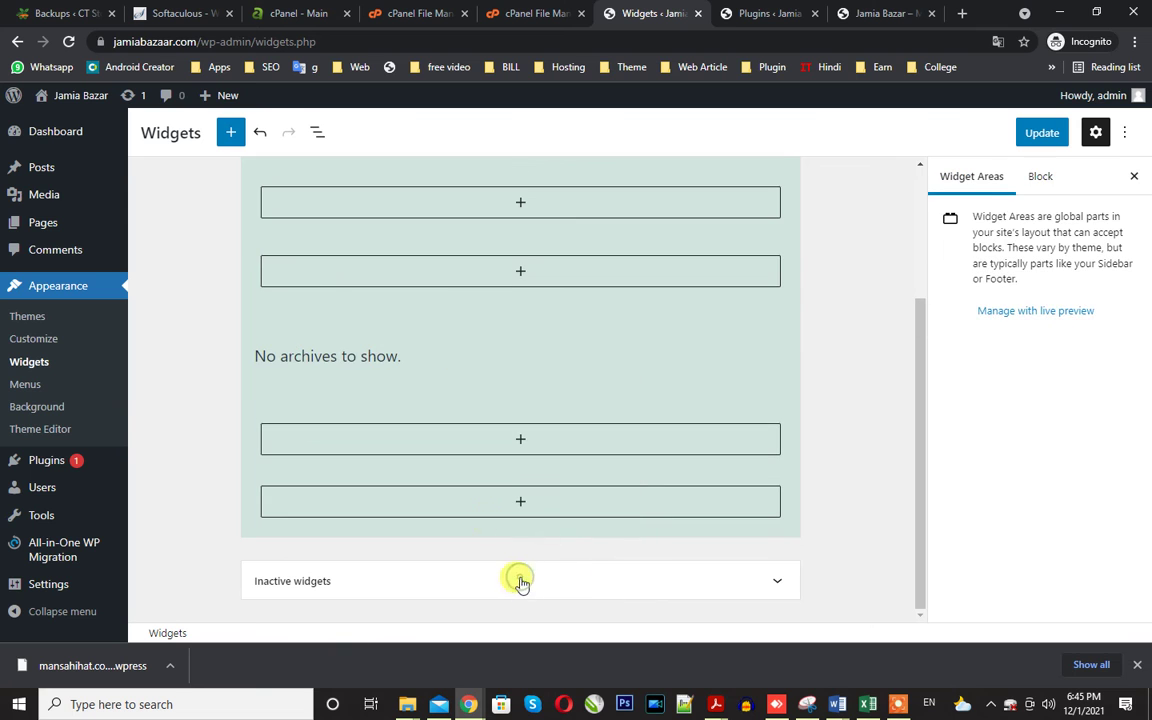
pyautogui.click(316, 357)
pyautogui.click(488, 270)
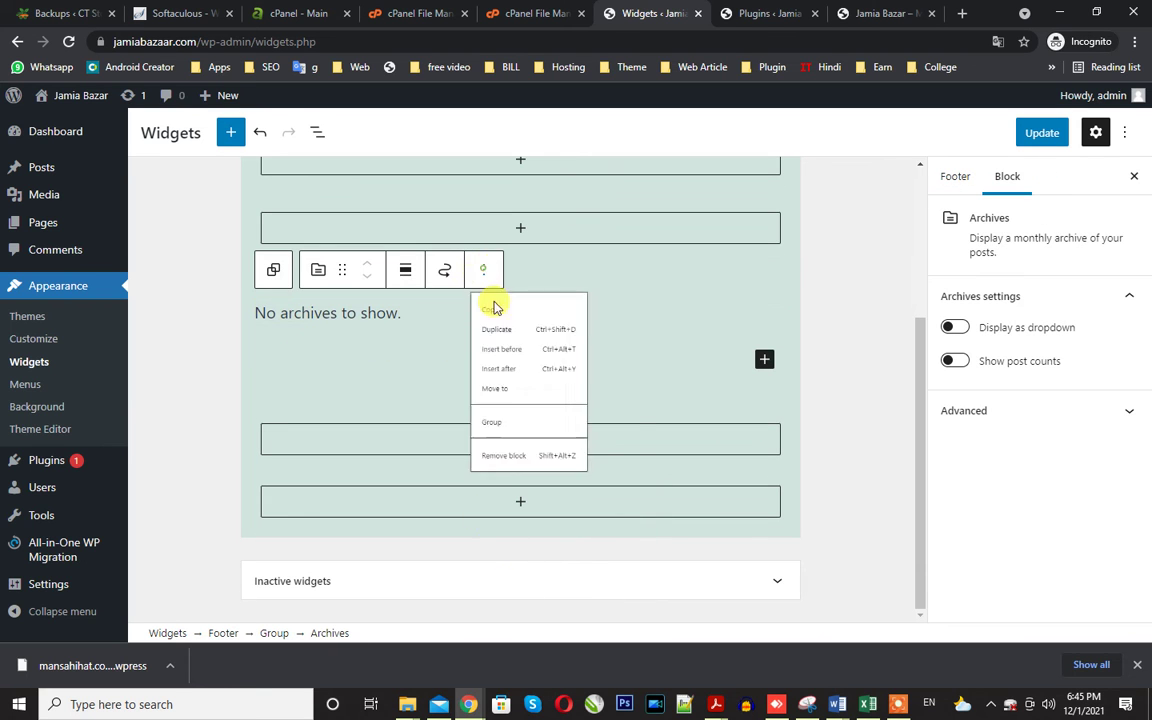
pyautogui.click(488, 534)
pyautogui.click(413, 579)
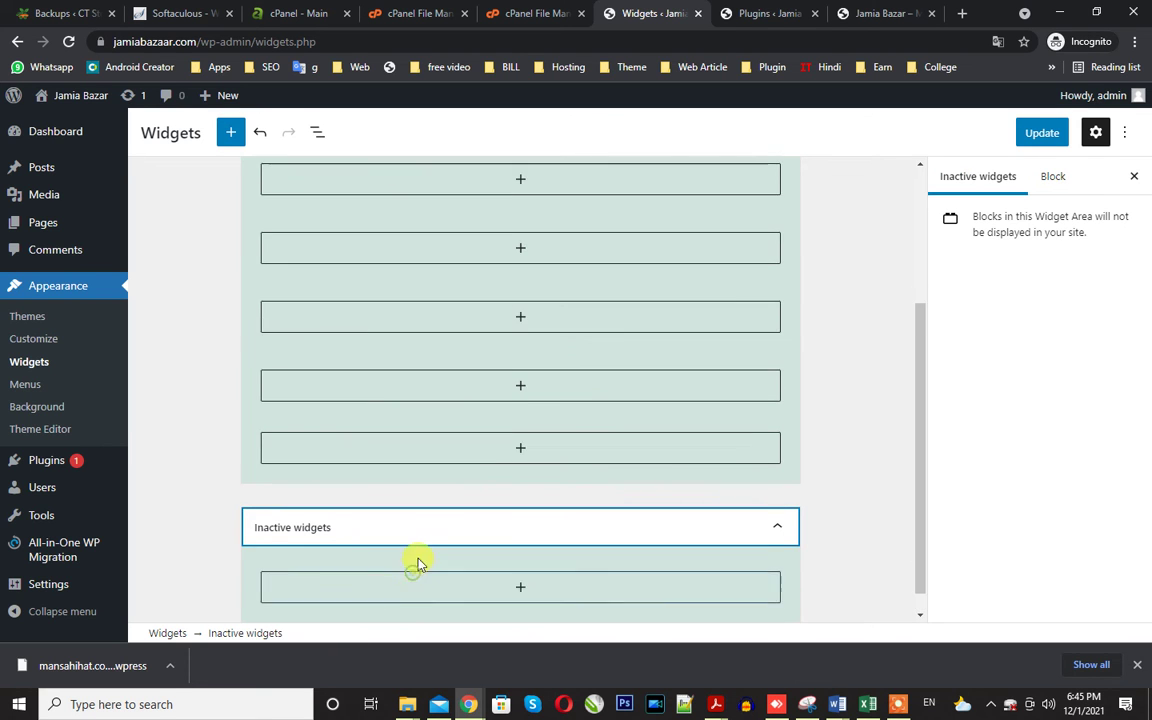
pyautogui.click(1053, 127)
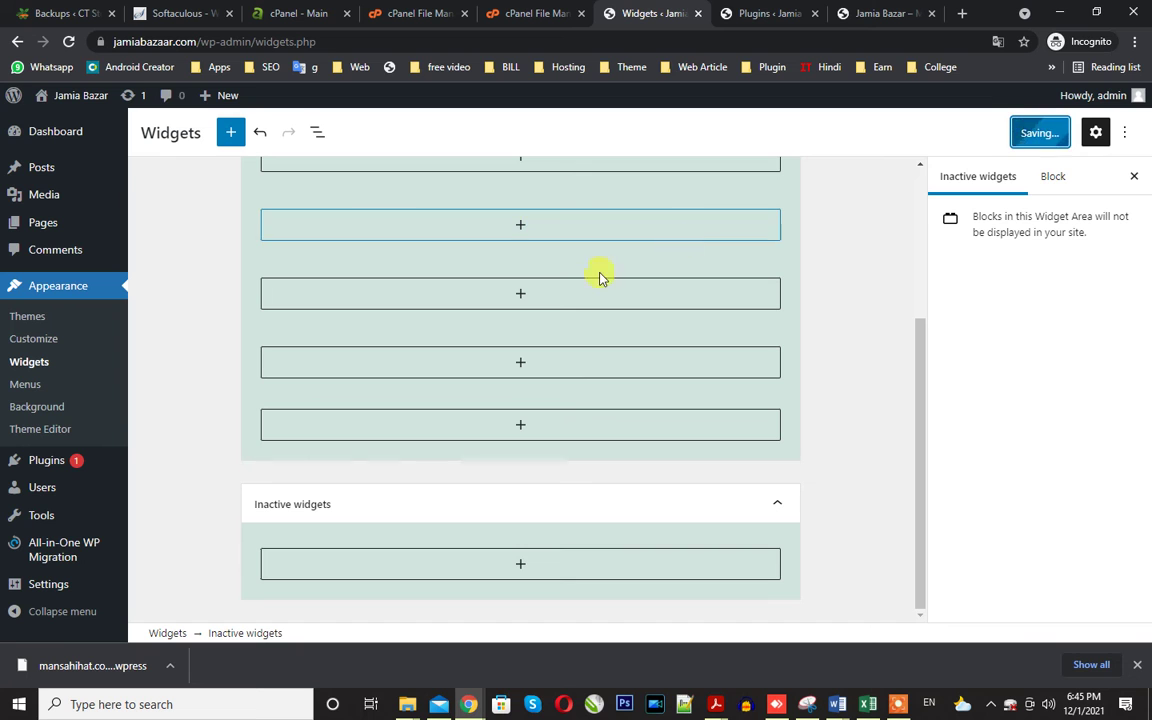
pyautogui.click(843, 12)
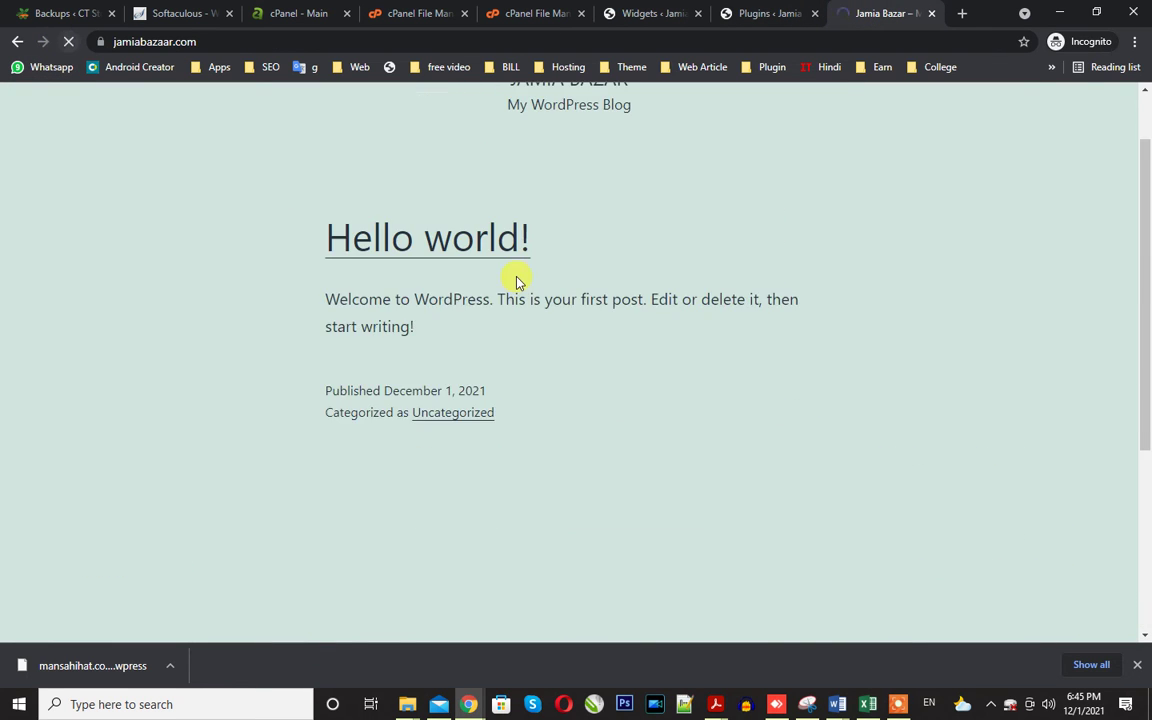
# Check the front page's title, tagline and Nothing here heading, then close the cPanel upload tab.
pyautogui.scroll(1, 503, 369)
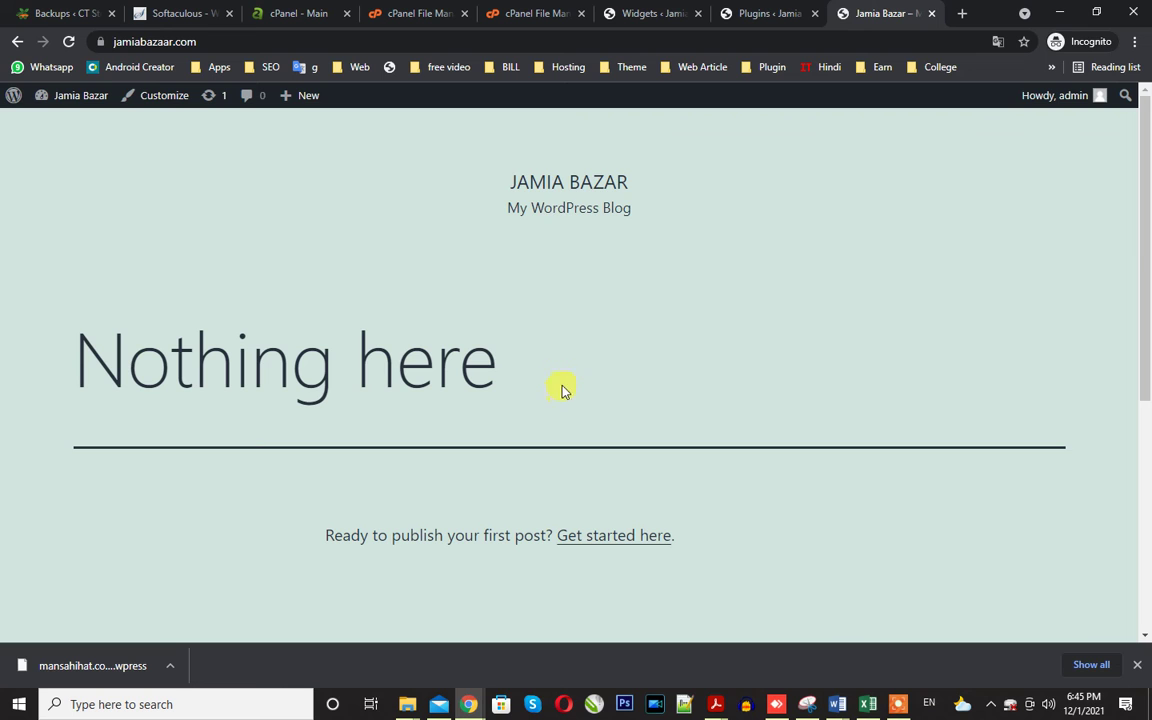
pyautogui.moveTo(505, 178); pyautogui.dragTo(573, 293)
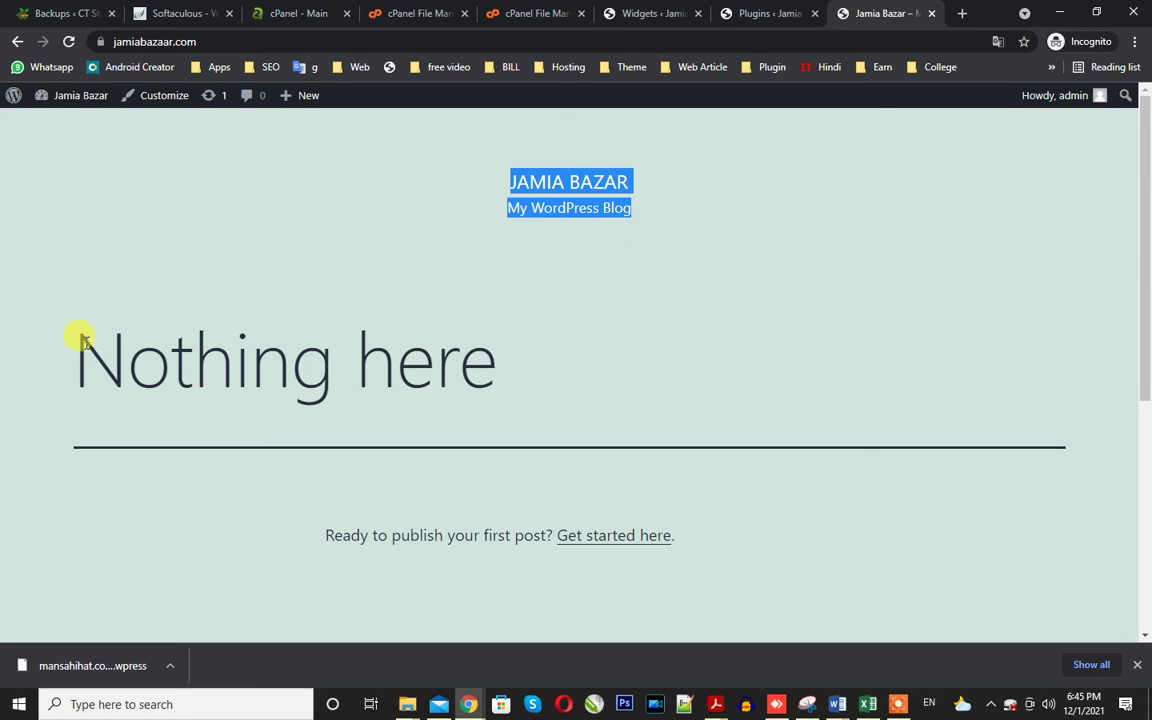
pyautogui.moveTo(82, 340); pyautogui.dragTo(663, 410)
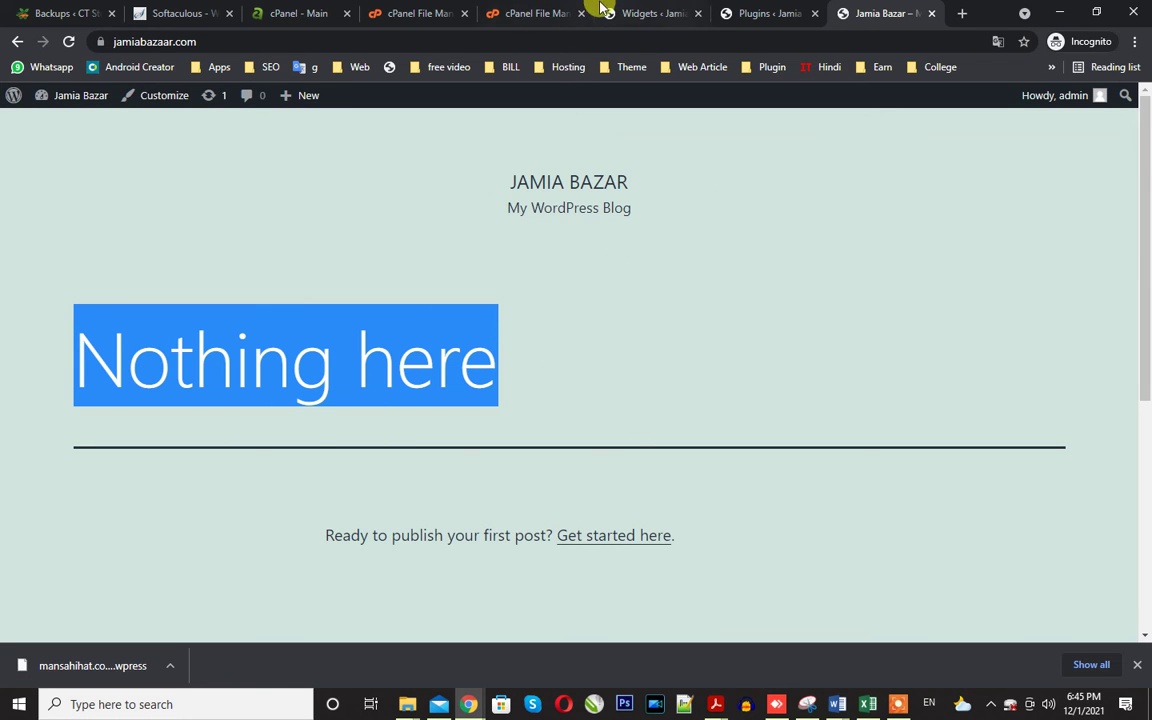
pyautogui.click(520, 13)
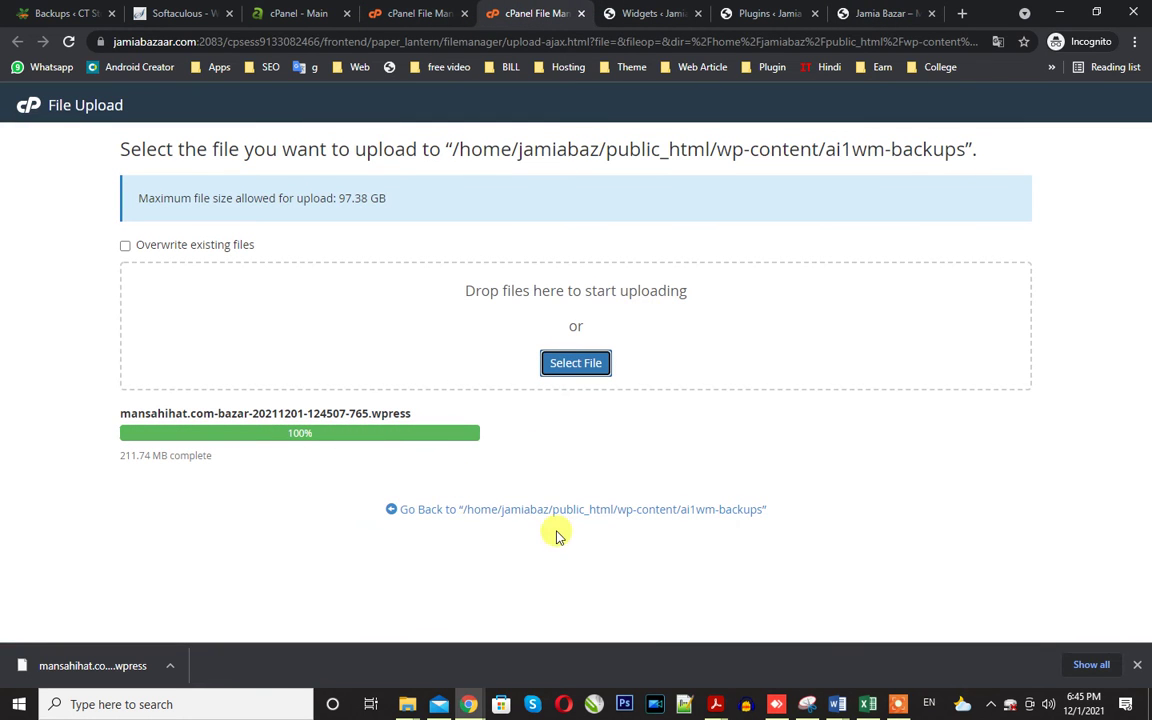
pyautogui.hotkey('ctrl', 'w')
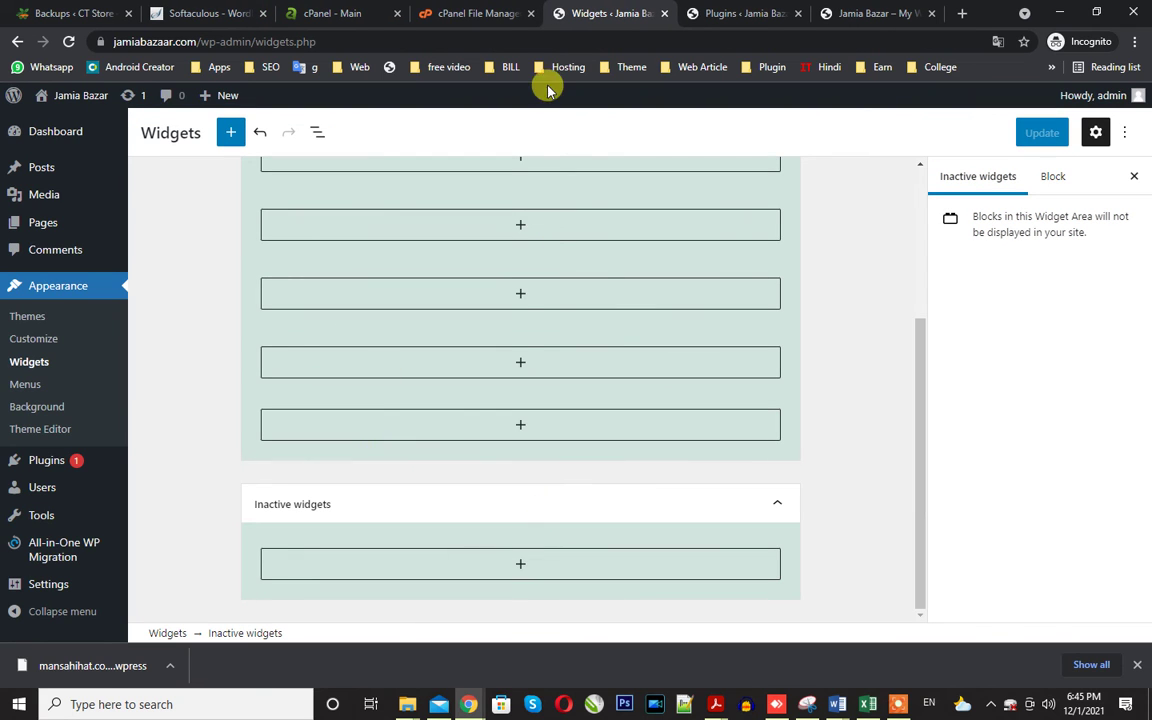
pyautogui.moveTo(72, 545)
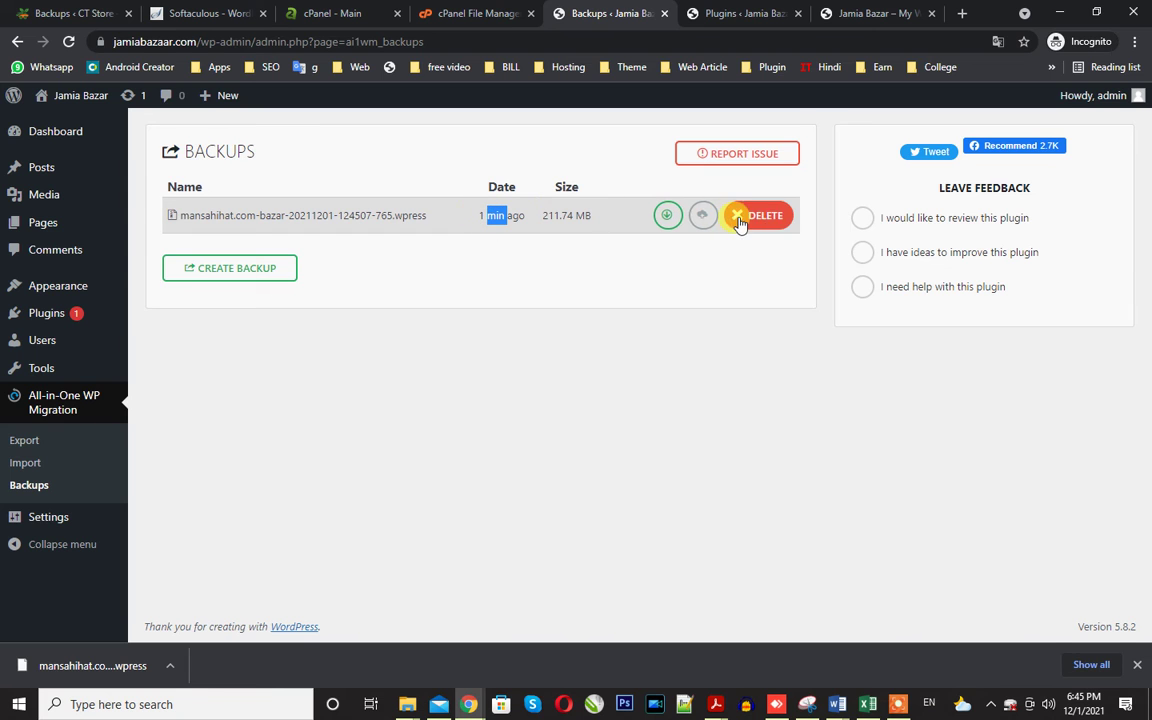
pyautogui.click(707, 222)
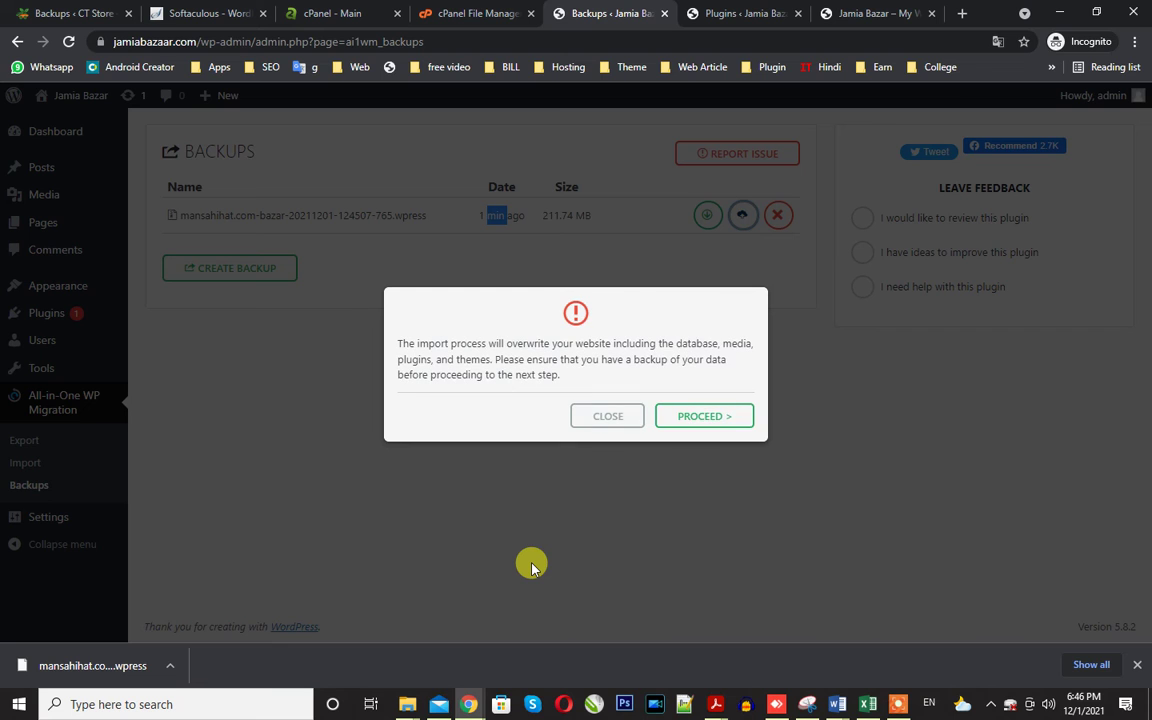
pyautogui.click(698, 418)
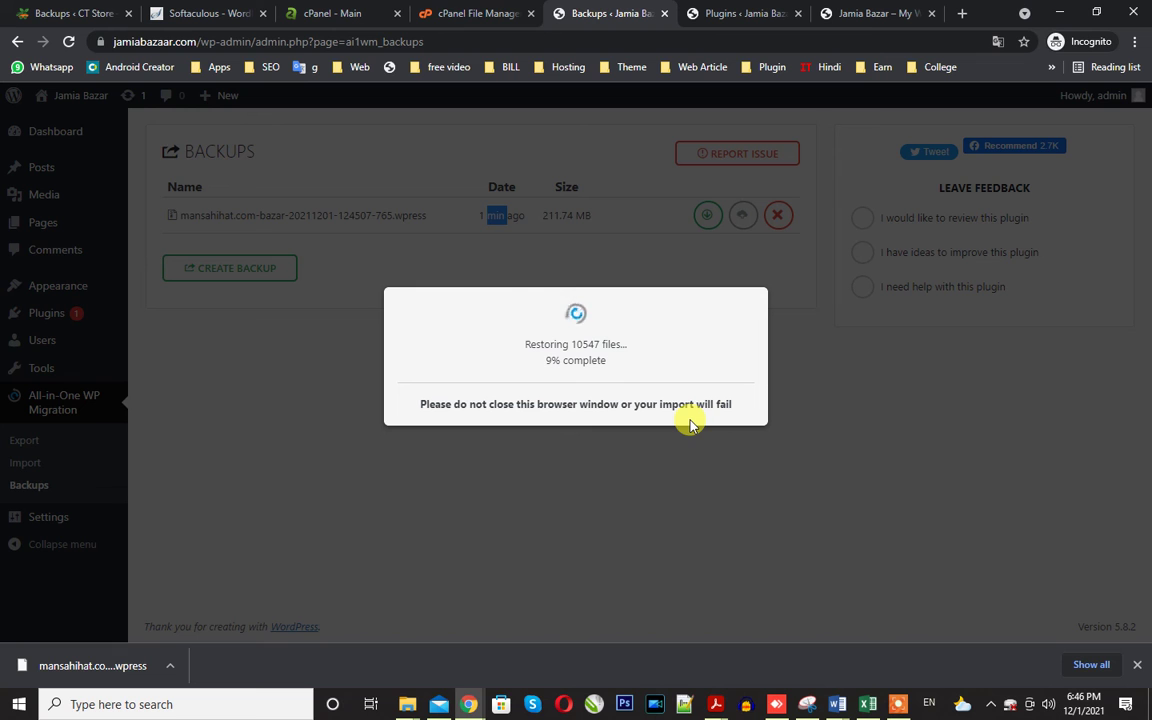
# Wait for the restore to finish, checking the cPanel tabs meanwhile, until data is imported successfully.
pyautogui.click(360, 8)
pyautogui.click(455, 8)
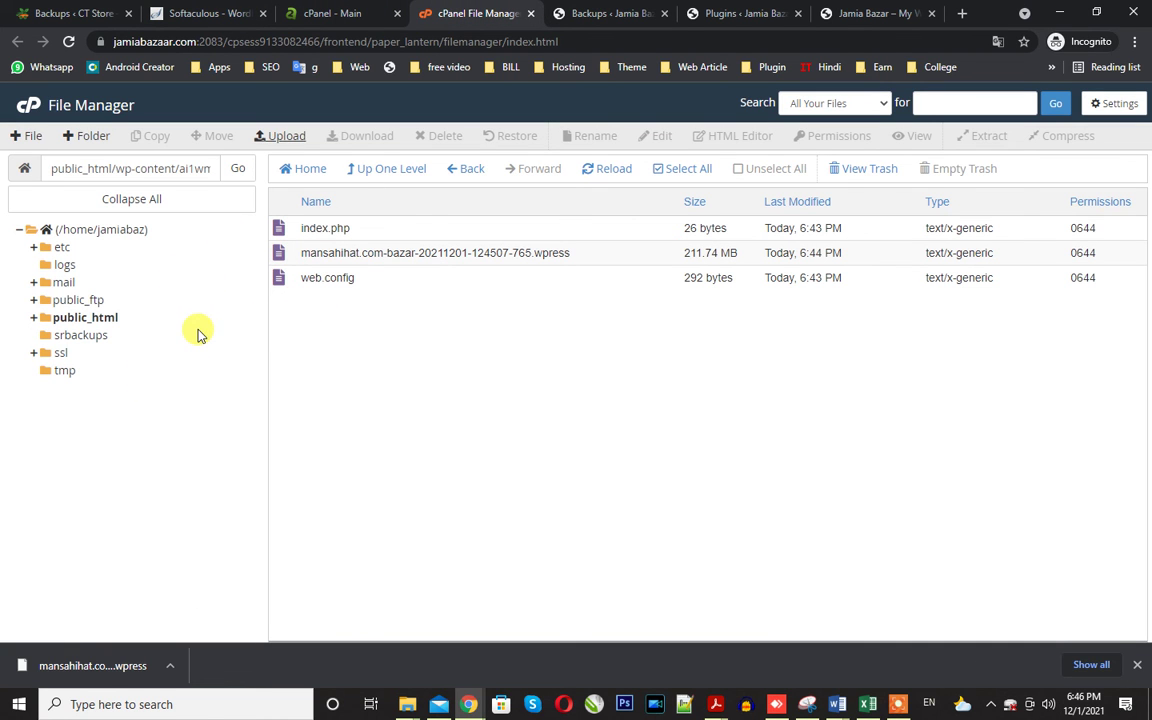
pyautogui.click(636, 10)
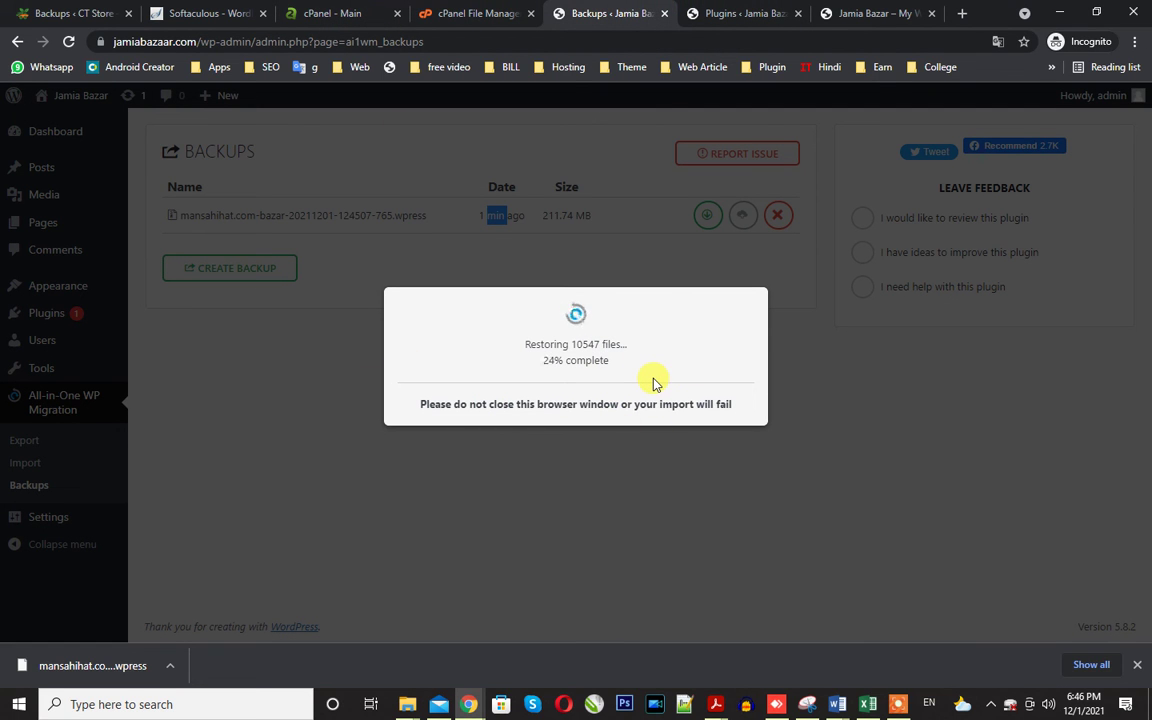
pyautogui.click(896, 707)
pyautogui.click(649, 672)
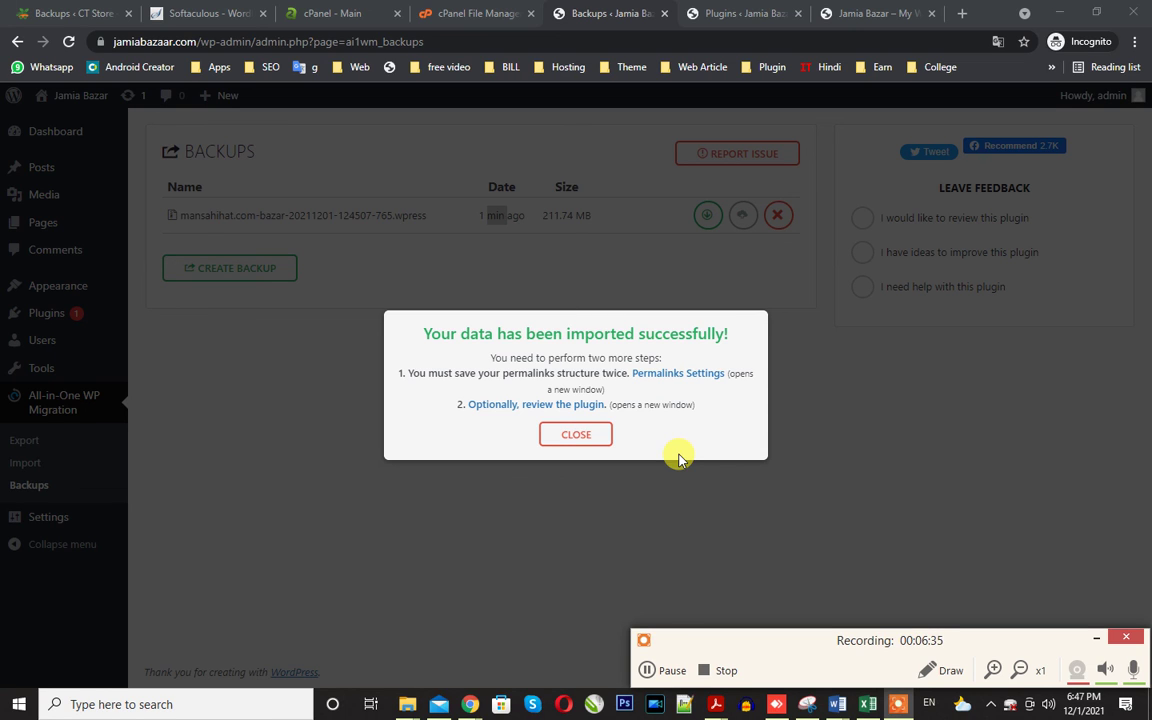
# Reload jamiabazaar.com to see the PantryBazaar storefront and close the Woodmart sign-up popup.
pyautogui.click(845, 13)
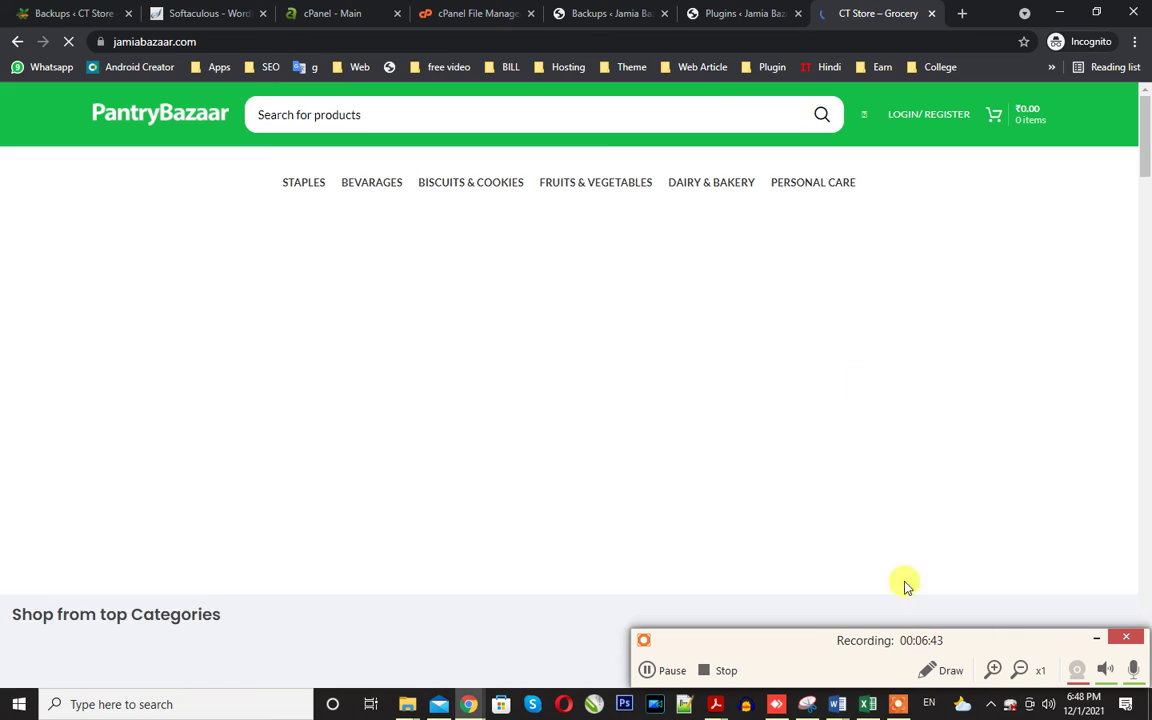
pyautogui.scroll(-5, 527, 193)
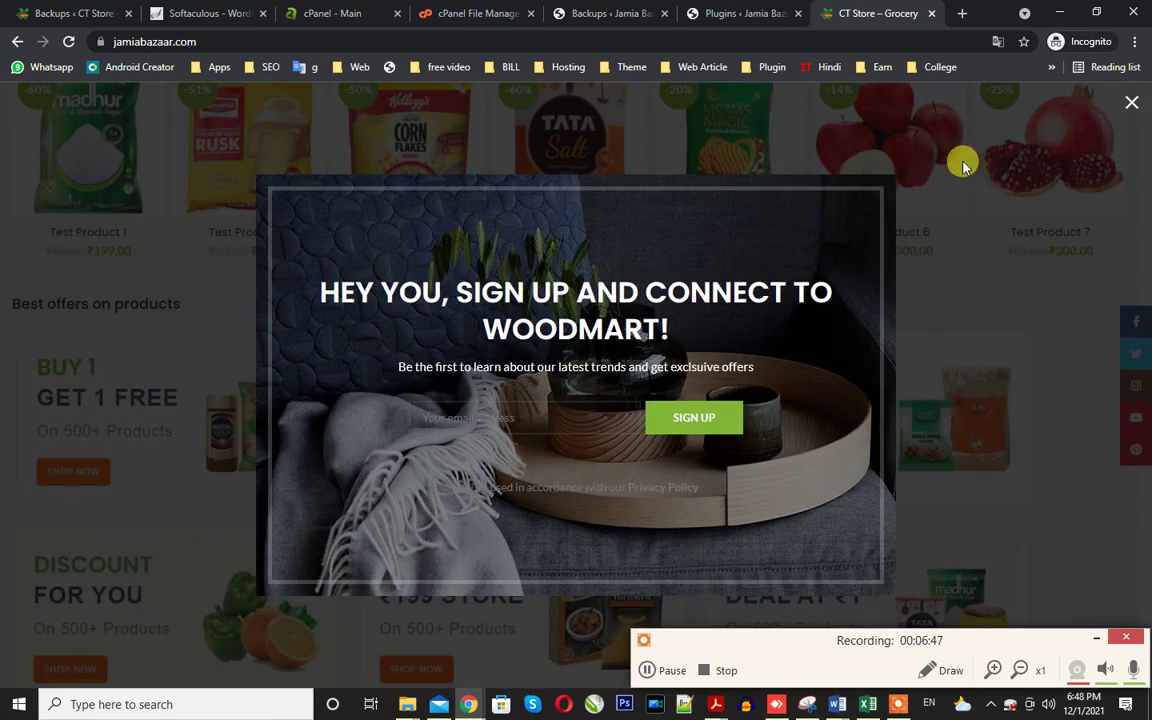
pyautogui.click(1132, 104)
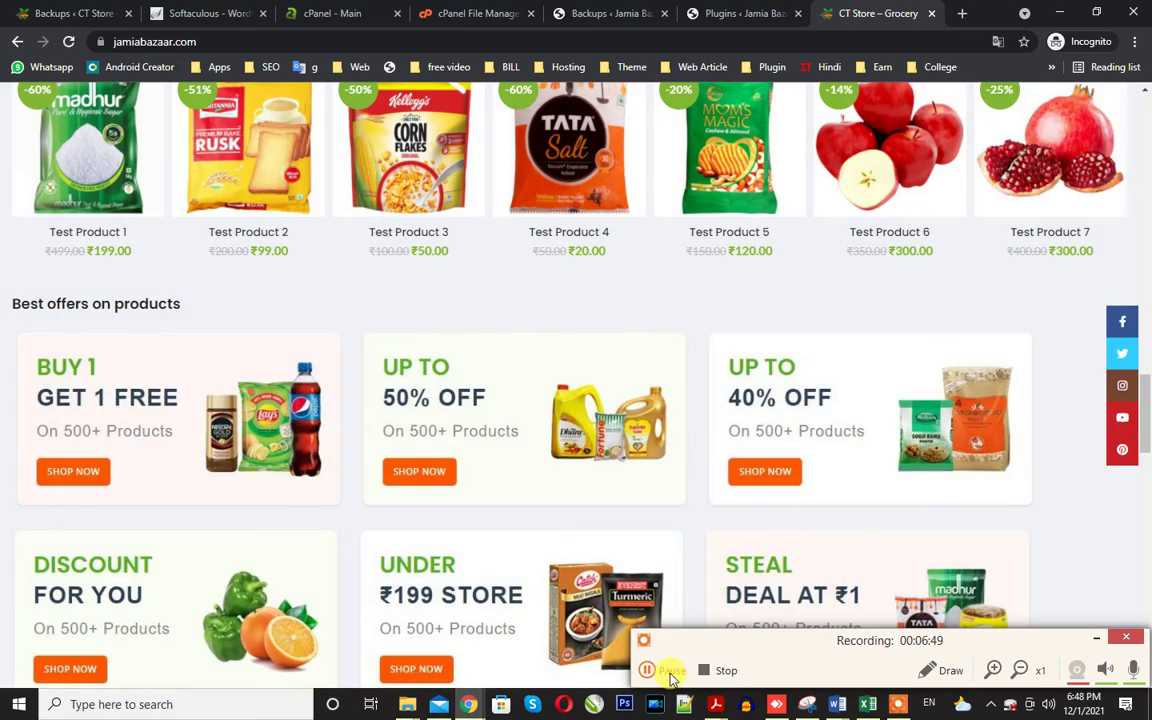